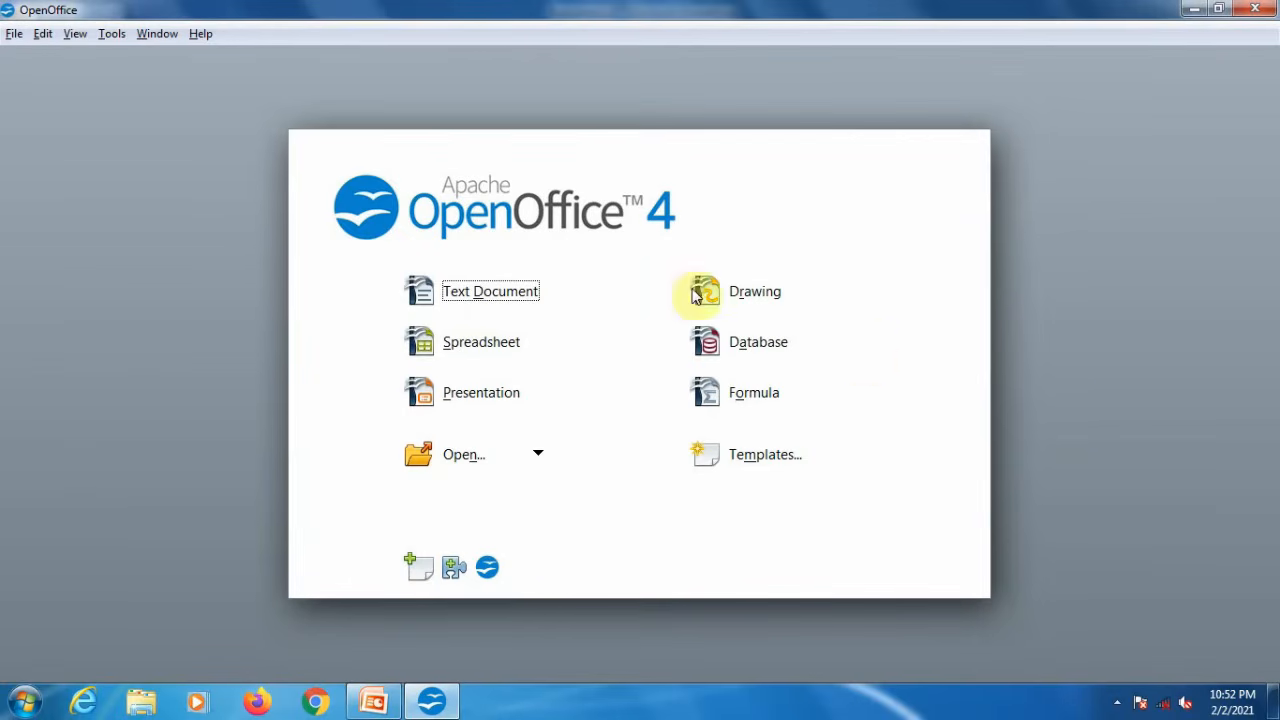
Step: Create a new spreadsheet and enlarge its view
click(510, 344)
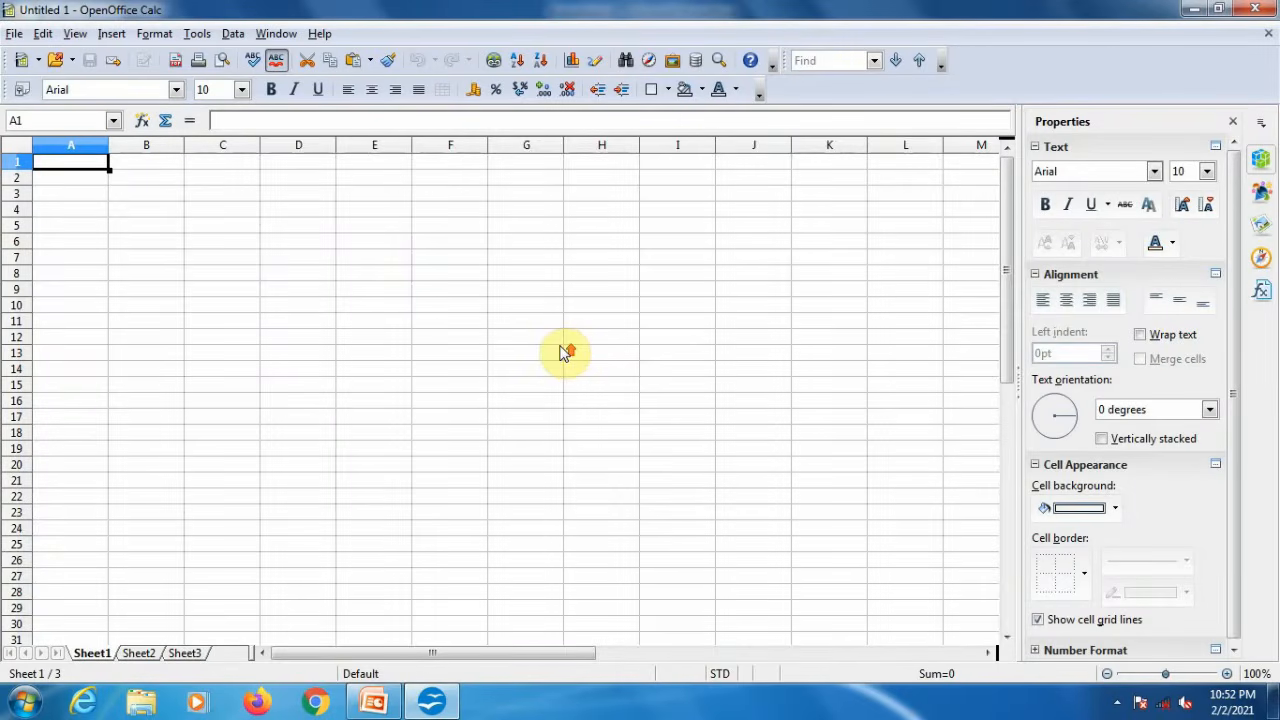
ctrl+scroll(565, 350, up, 3)
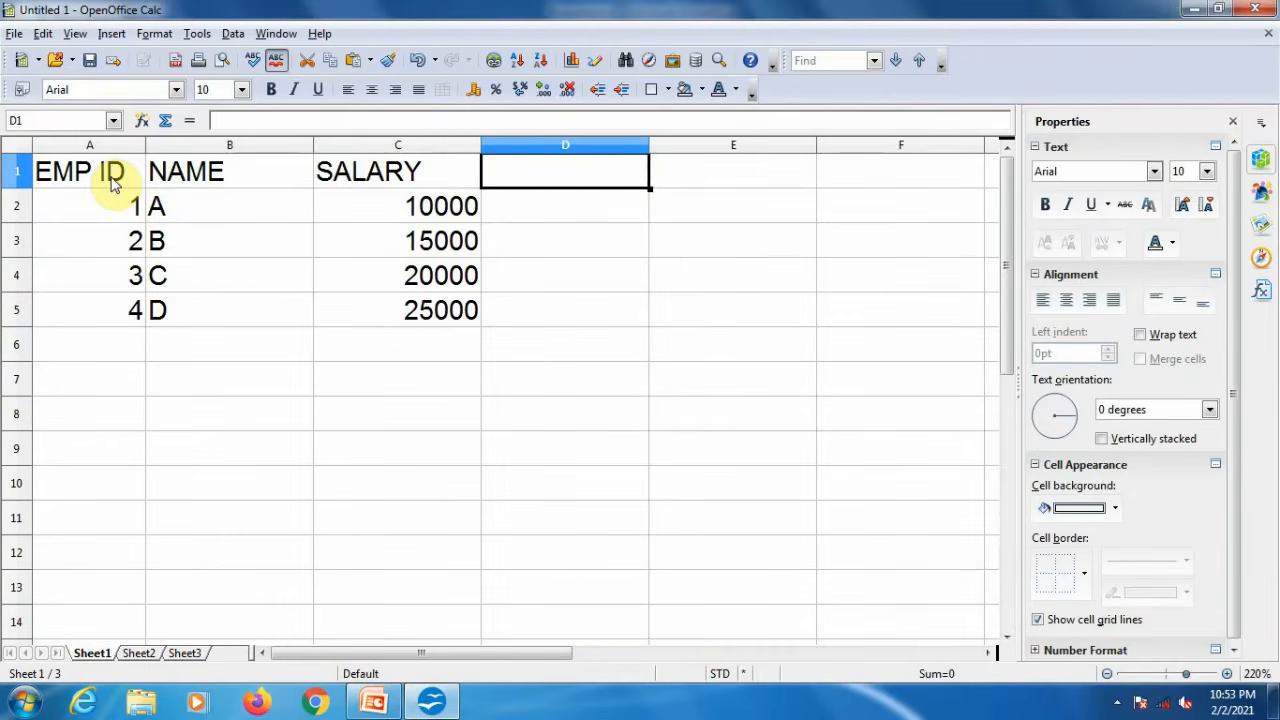
Step: Look through the EMP ID, NAME and SALARY columns of the employee table
key(Left)
key(Left)
key(Left)
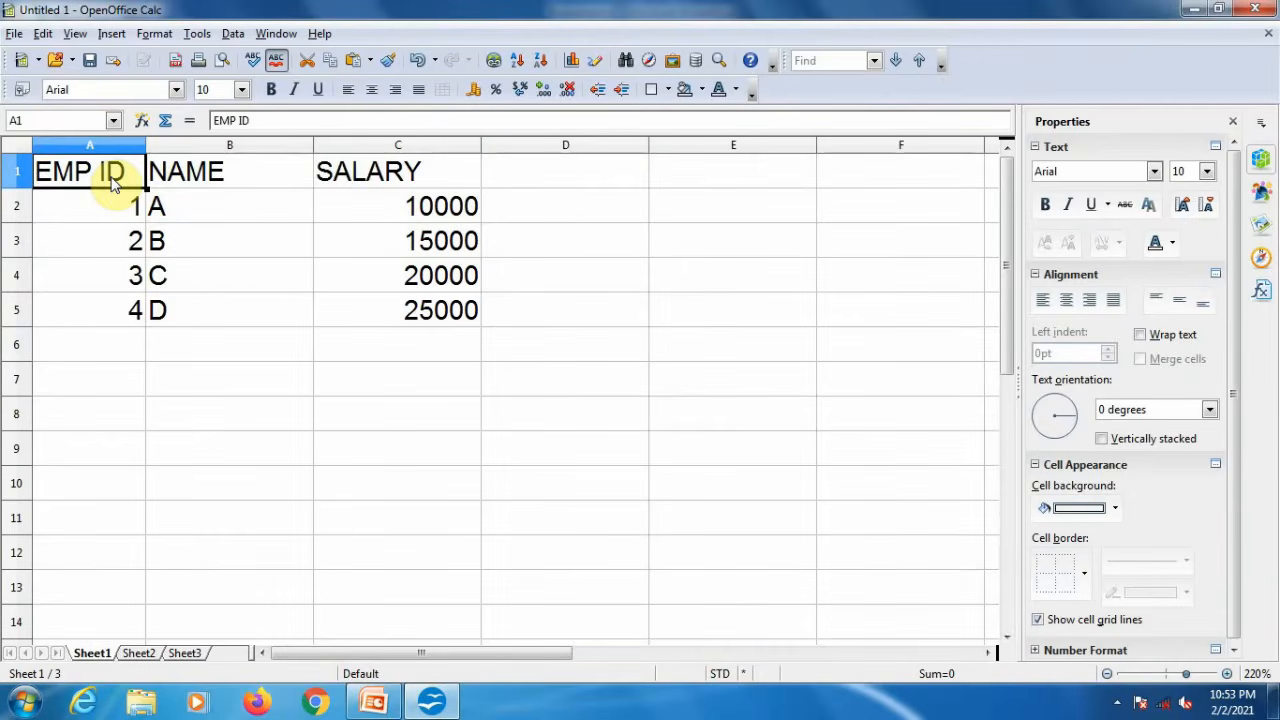
key(Right)
key(Down)
key(Down)
key(Down)
key(Up)
key(Up)
key(Up)
key(Right)
key(Right)
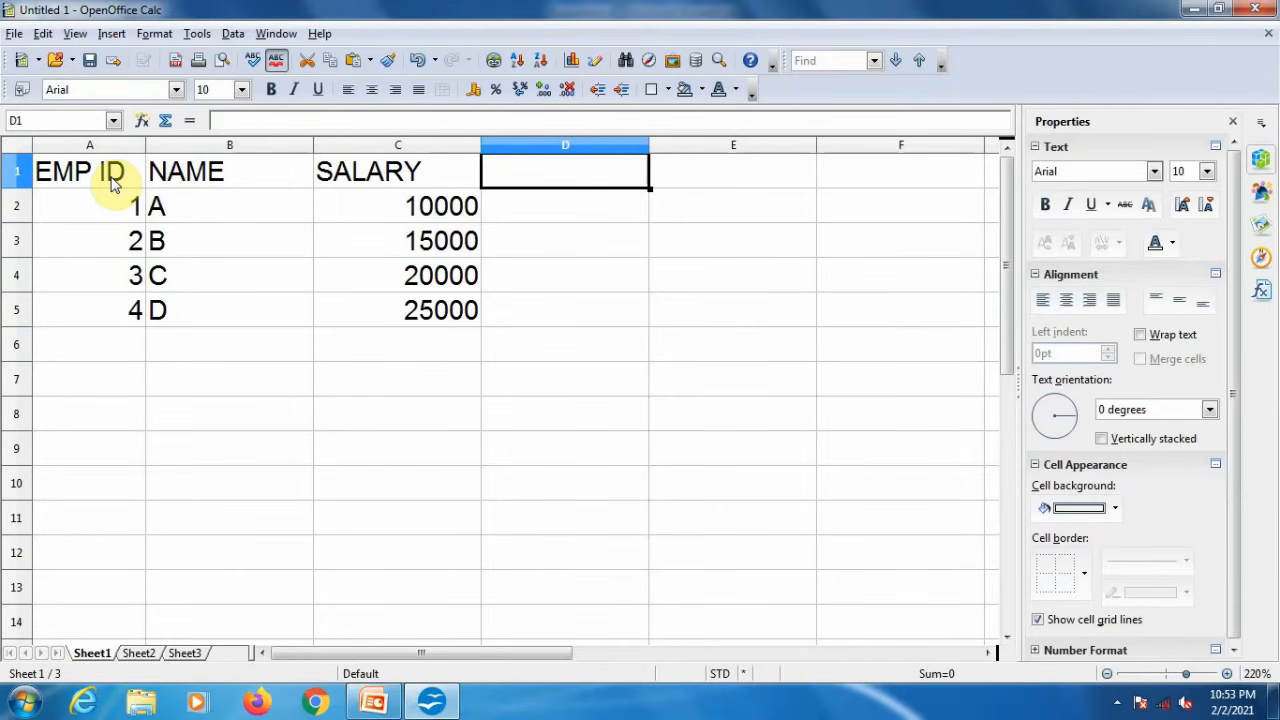
key(Left)
key(Down)
key(Up)
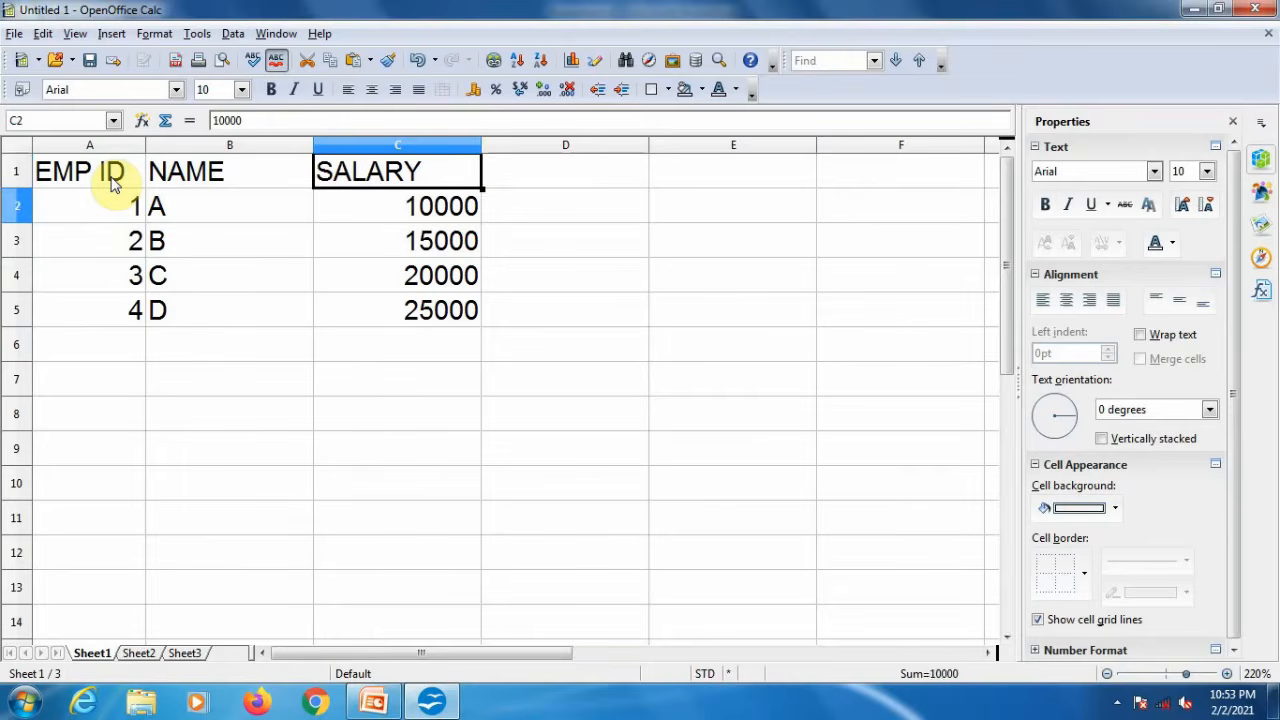
Step: Enter the header ROOM RENT in cell D1, beside the SALARY column
key(Right)
text(R)
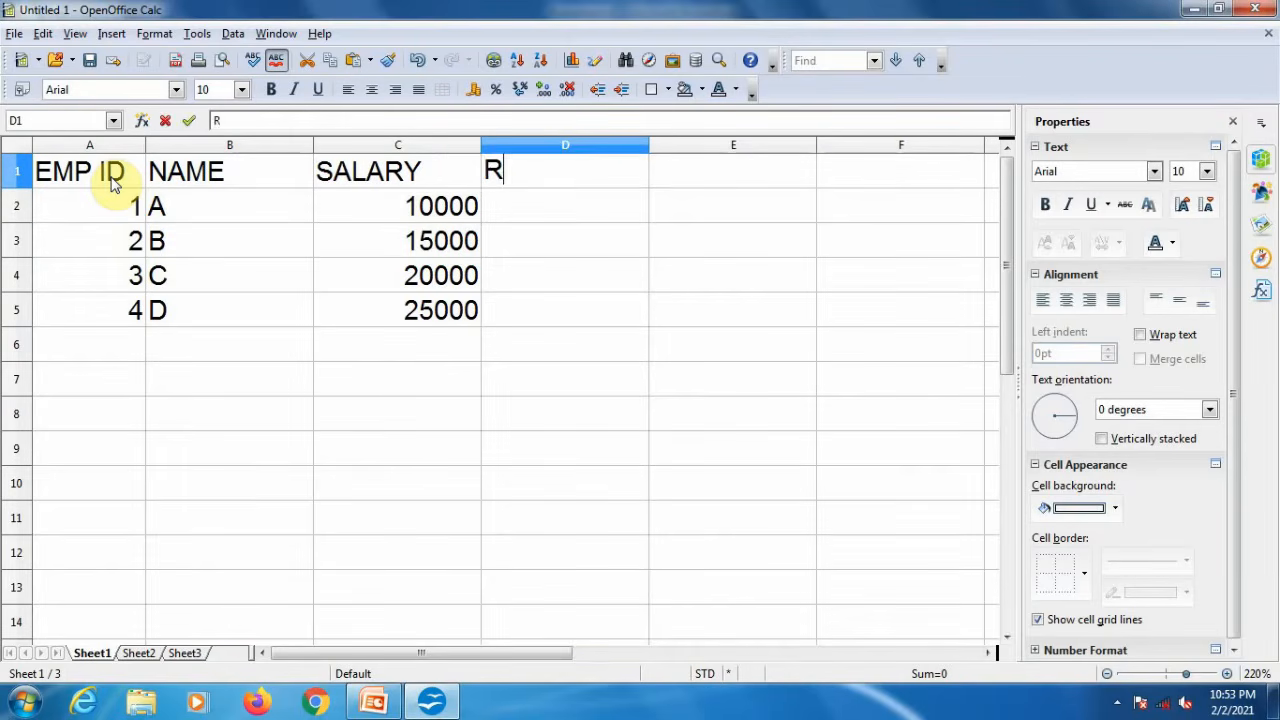
text(OOM RE)
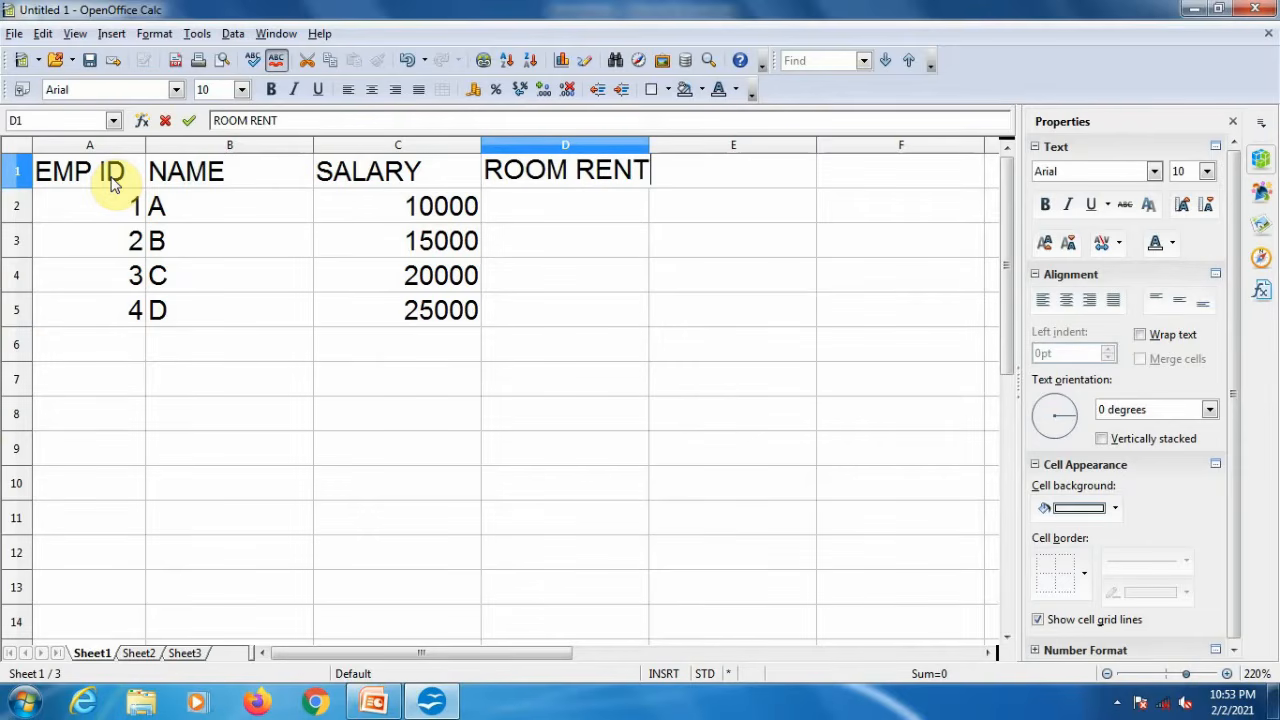
text(NT)
key(Return)
Step: Enter 3000 as the room rent for all four employees in cells D2 to D5
text(3000)
key(Return)
text(3000)
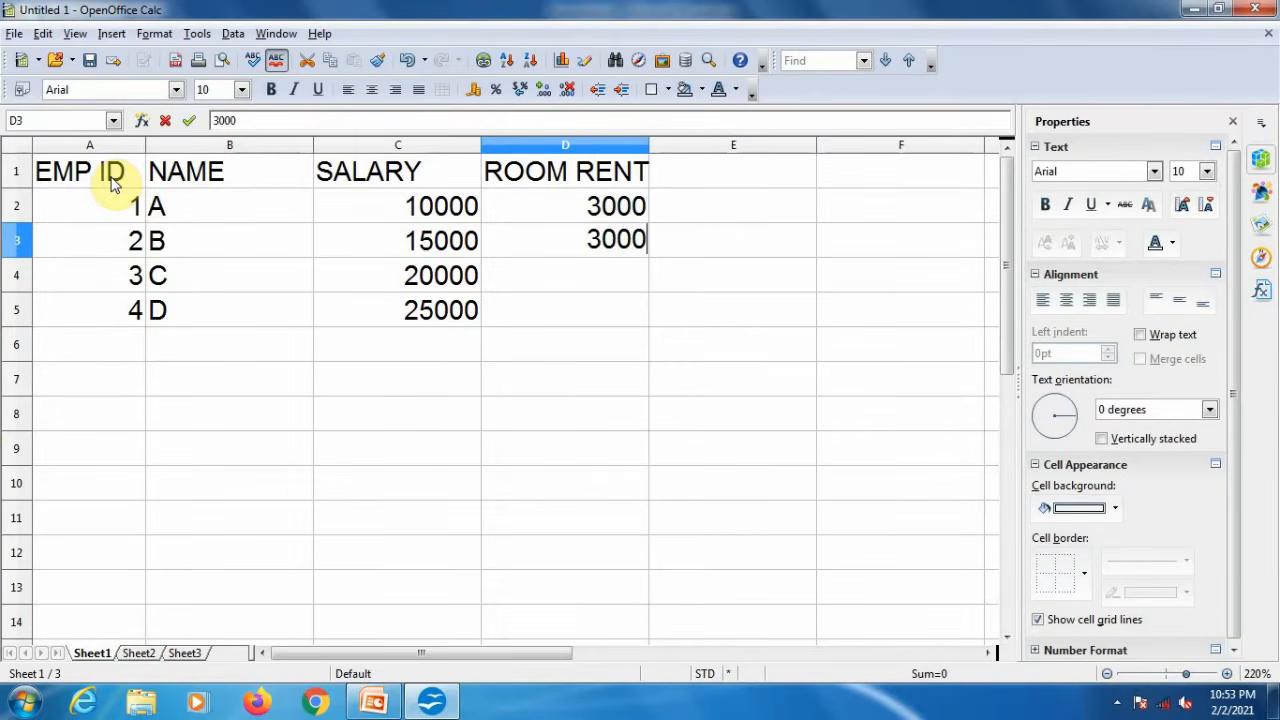
key(Return)
text(3000)
key(Return)
text(3)
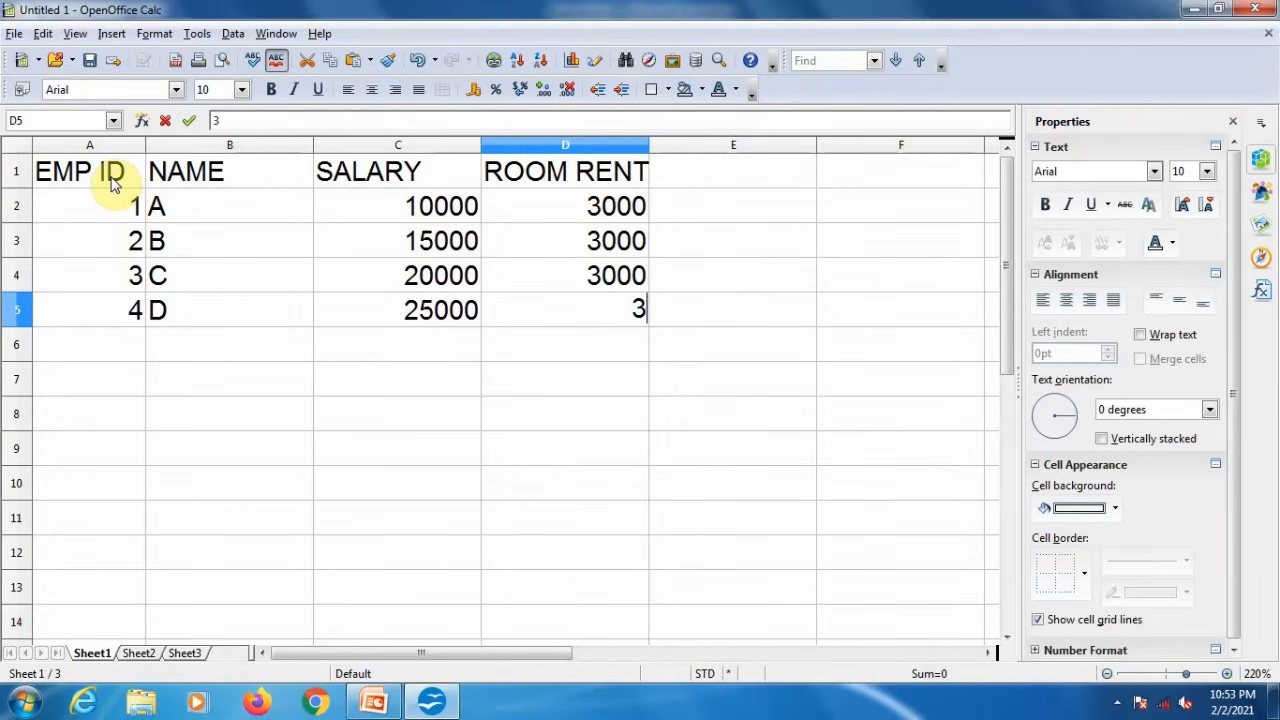
text(000)
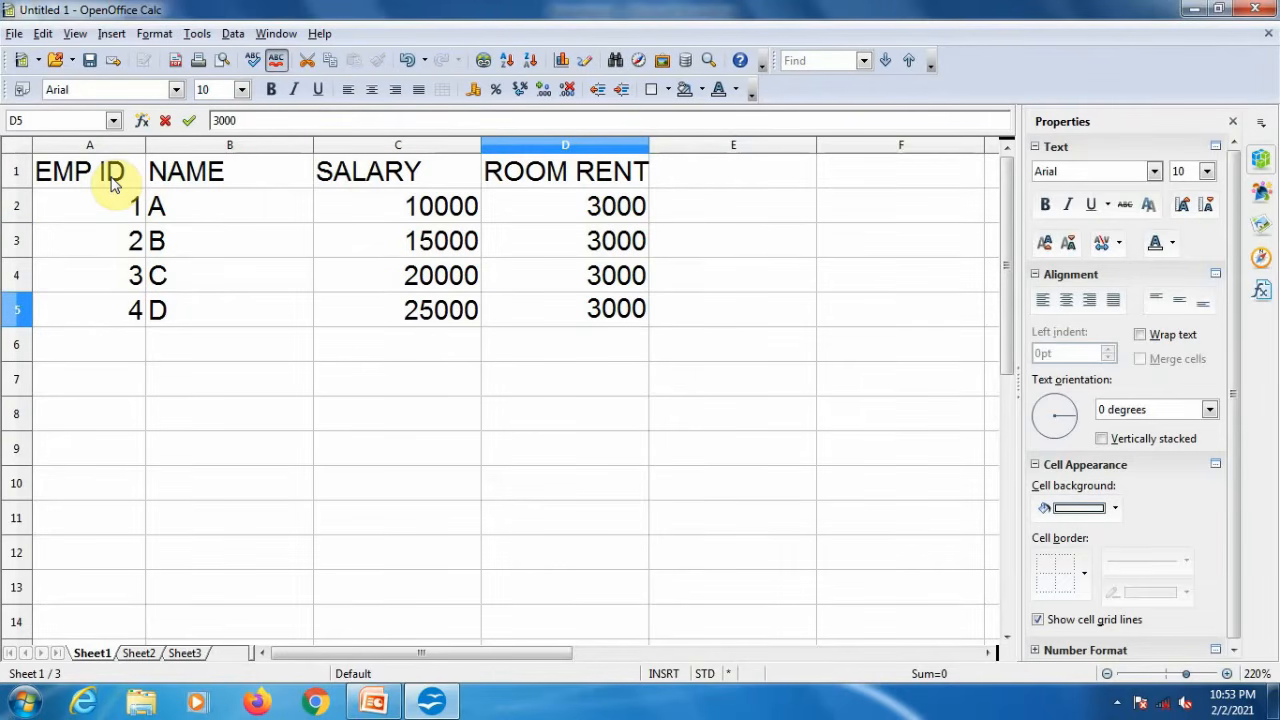
click(785, 245)
Step: Centre the contents of columns A to D horizontally and widen column D slightly to fit its header
drag(89, 145, 560, 180)
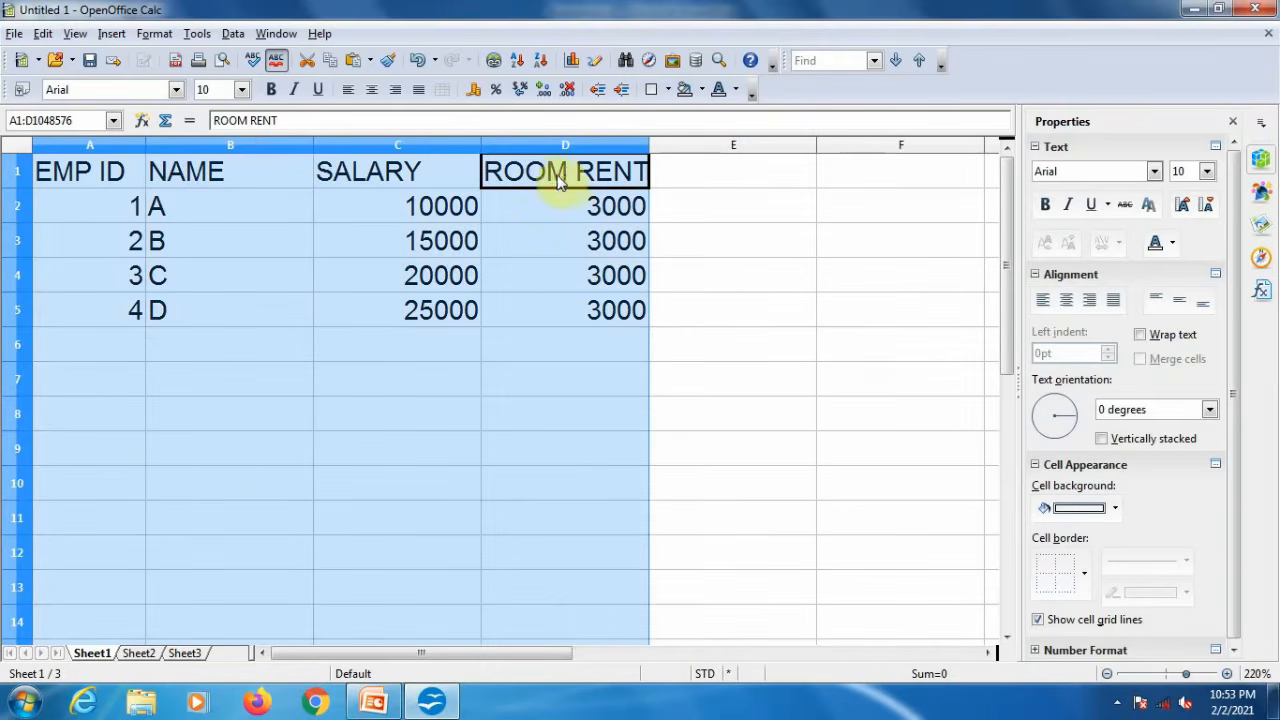
click(371, 90)
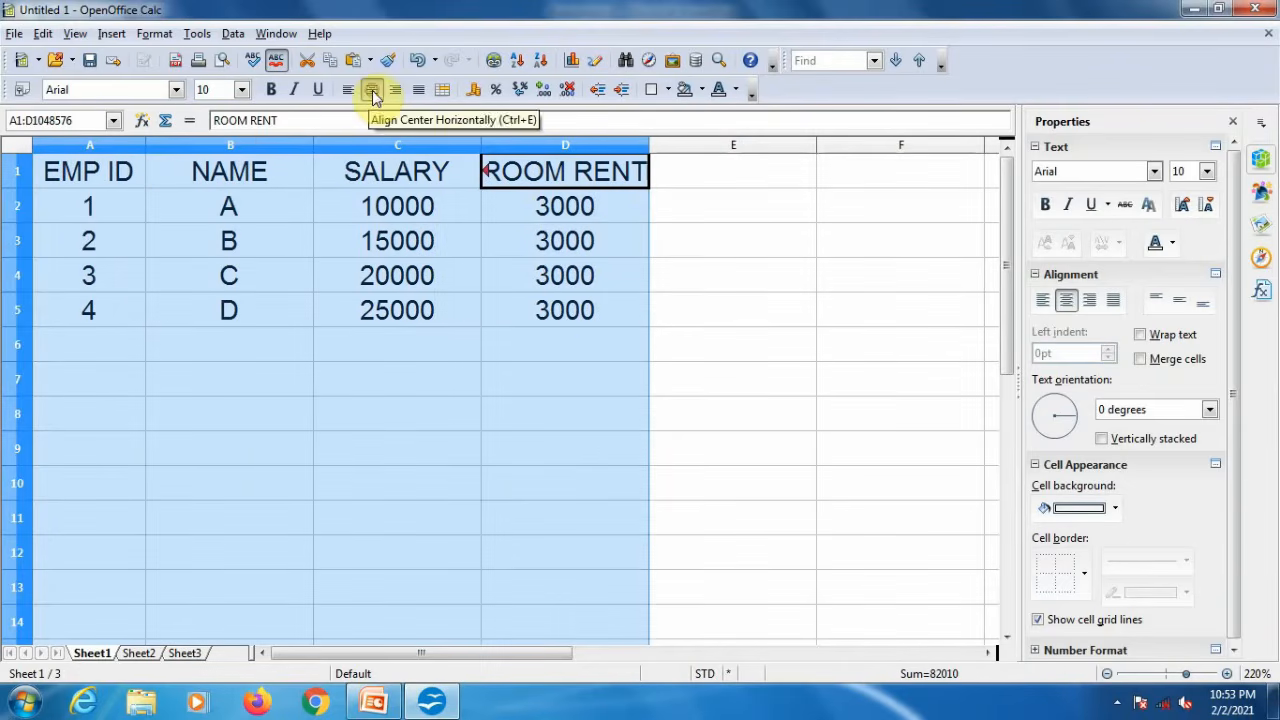
click(508, 288)
drag(649, 145, 673, 144)
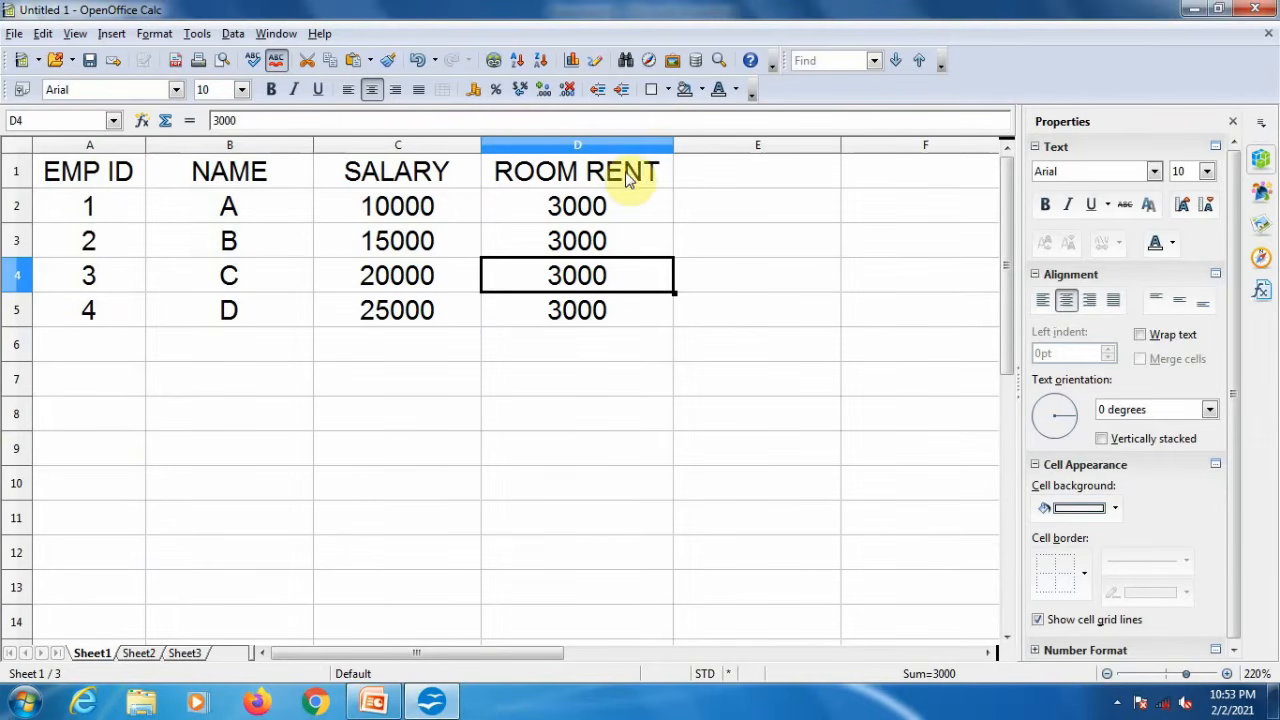
Step: Enter the header TOTAL in cell E1
click(727, 180)
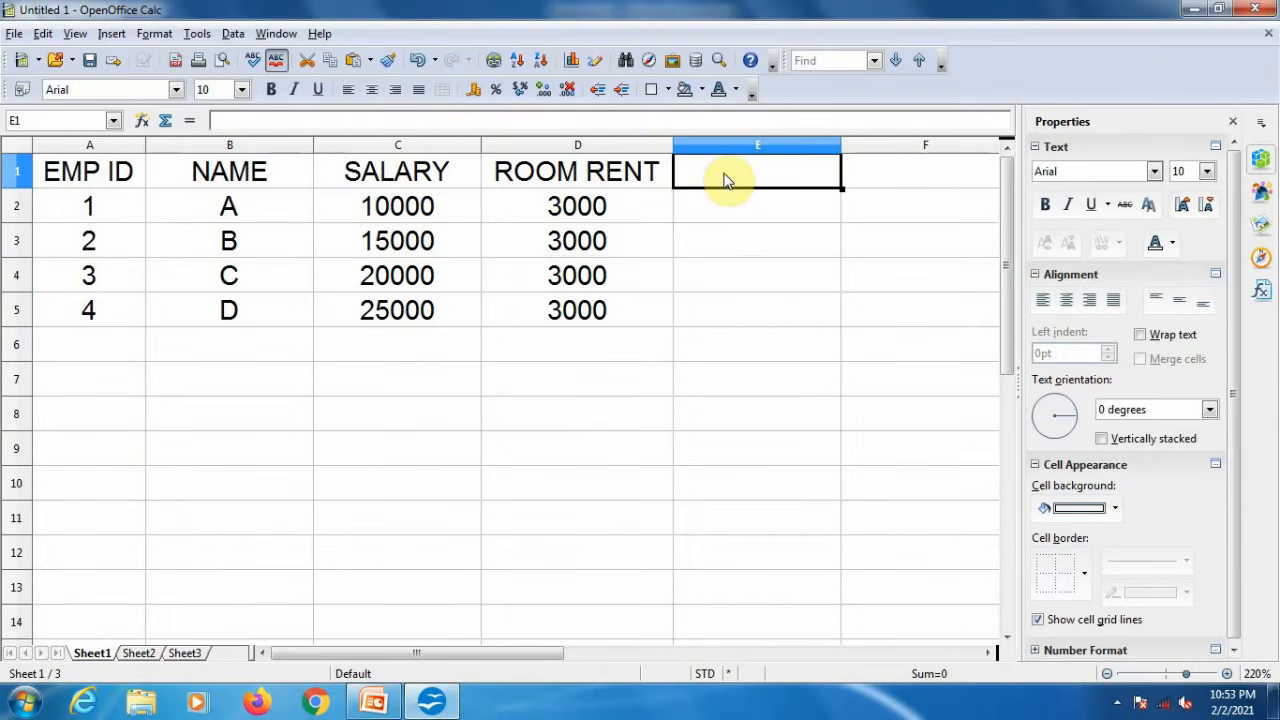
text(TOTAL)
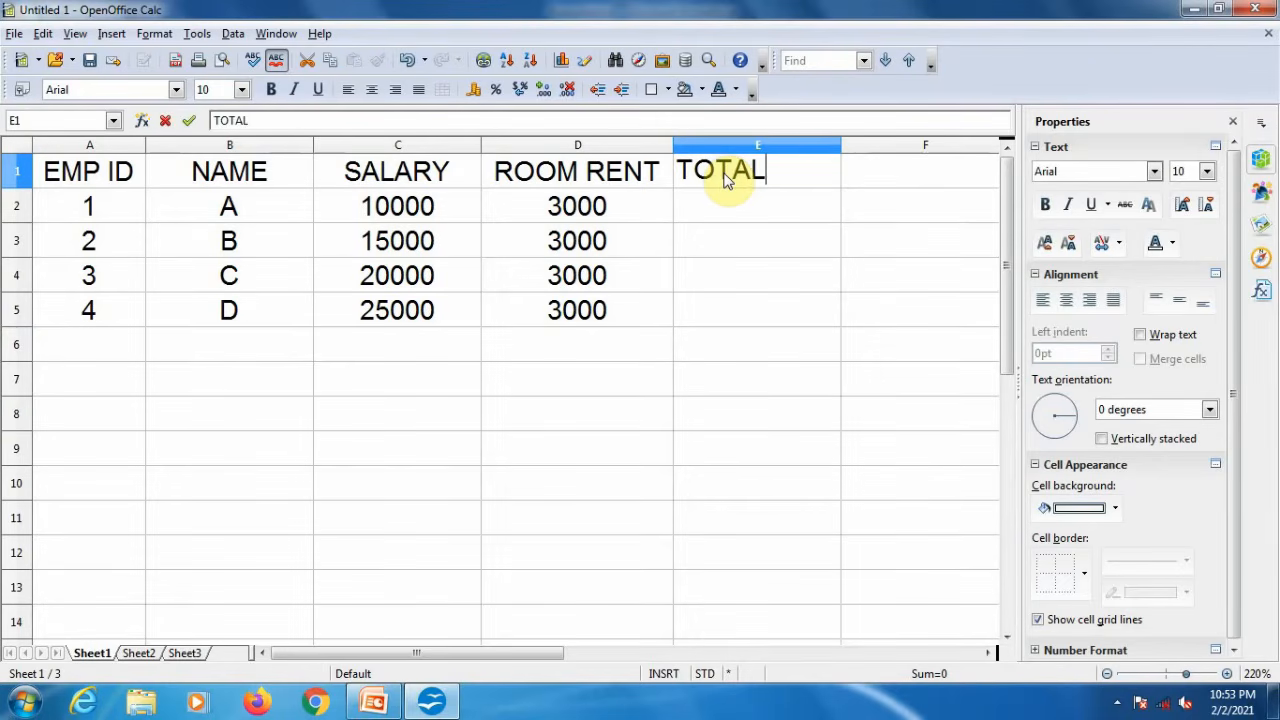
key(Return)
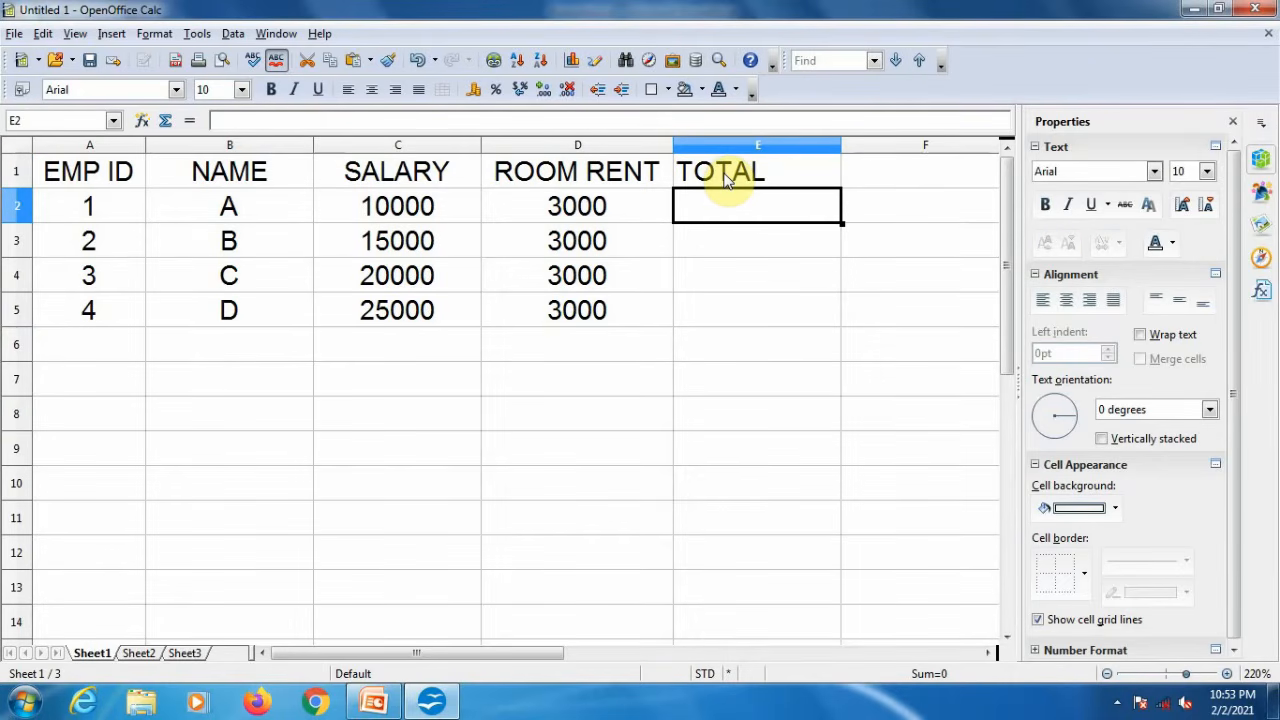
Step: Calculate the first employee's total in E2 with a SUM formula over C2:D2
text(=)
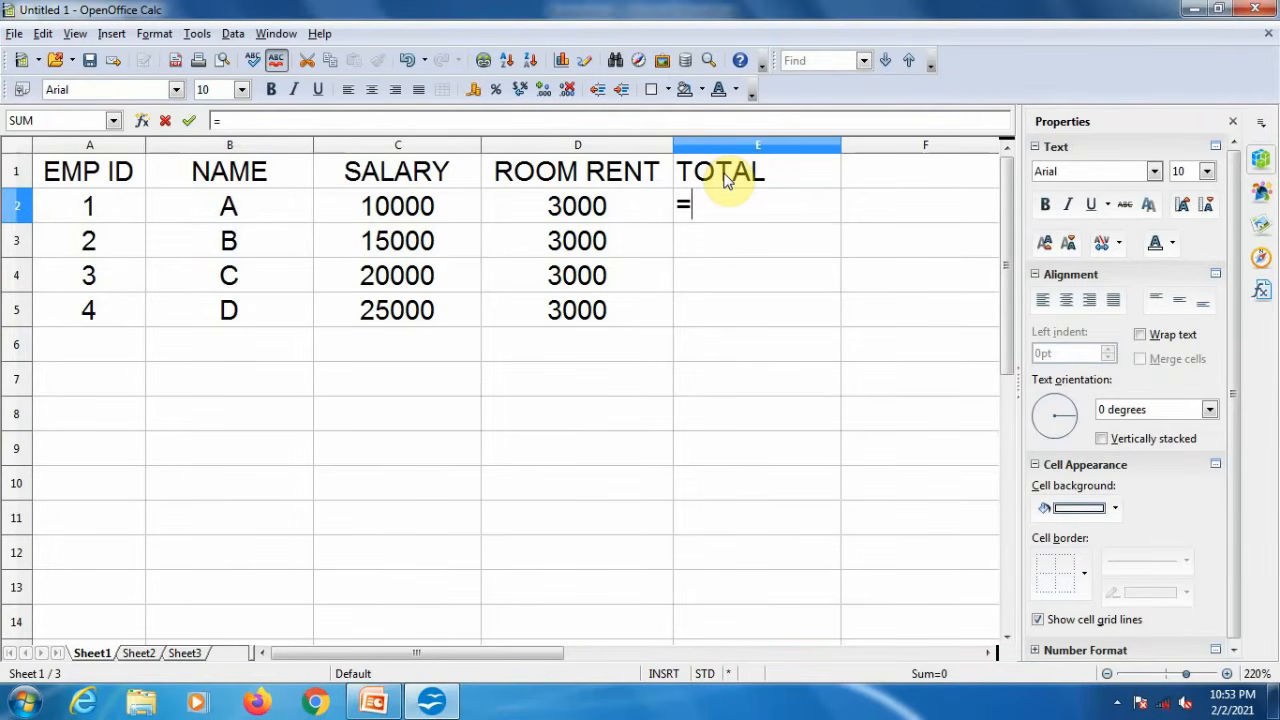
text(S)
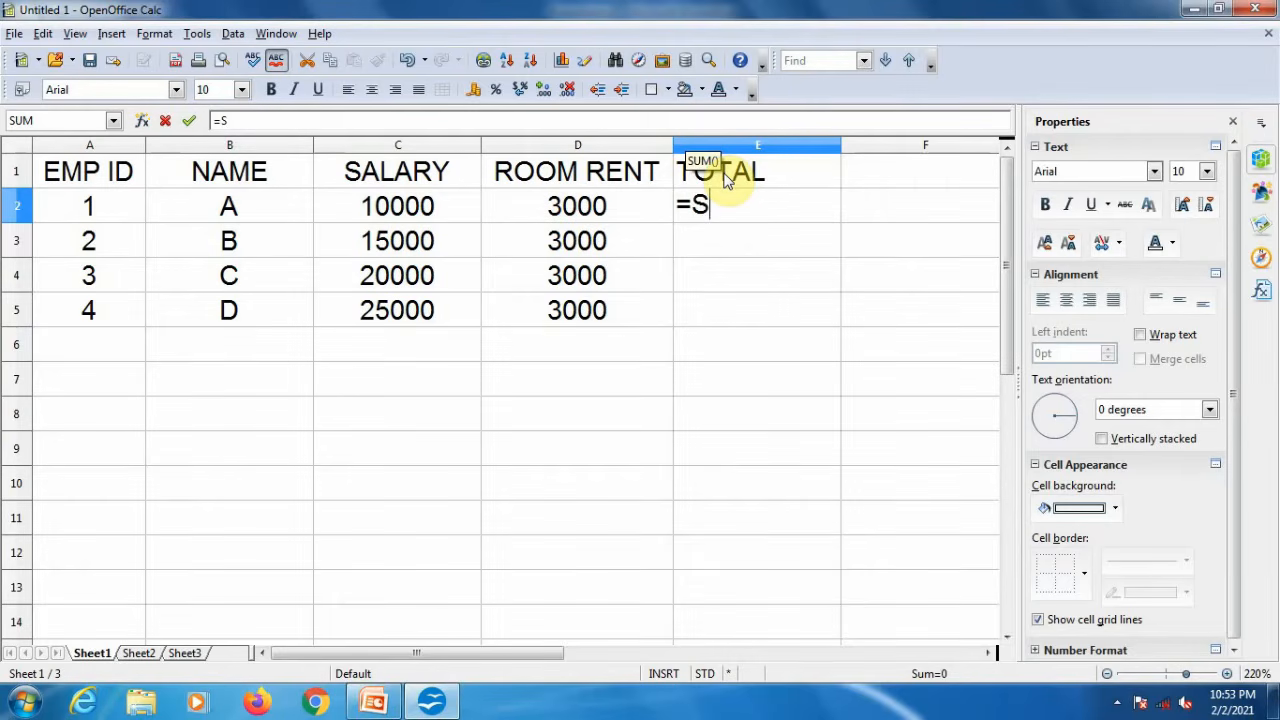
text(UM)
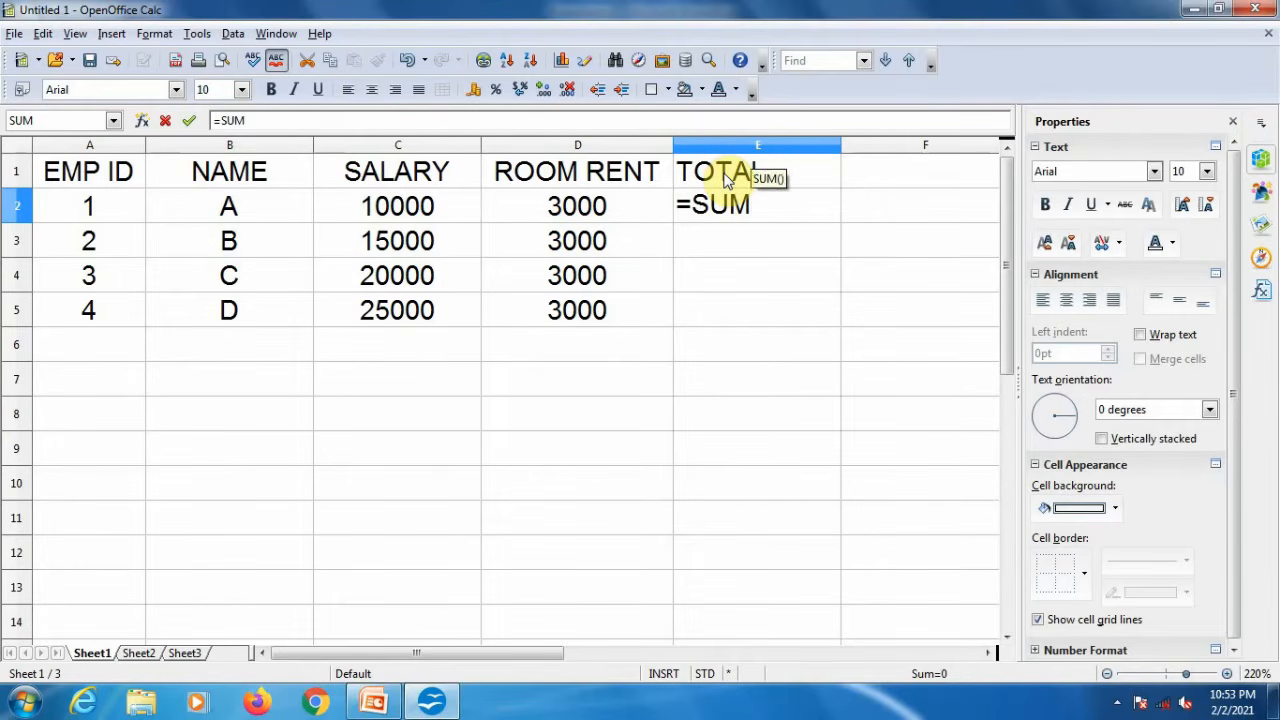
text(()
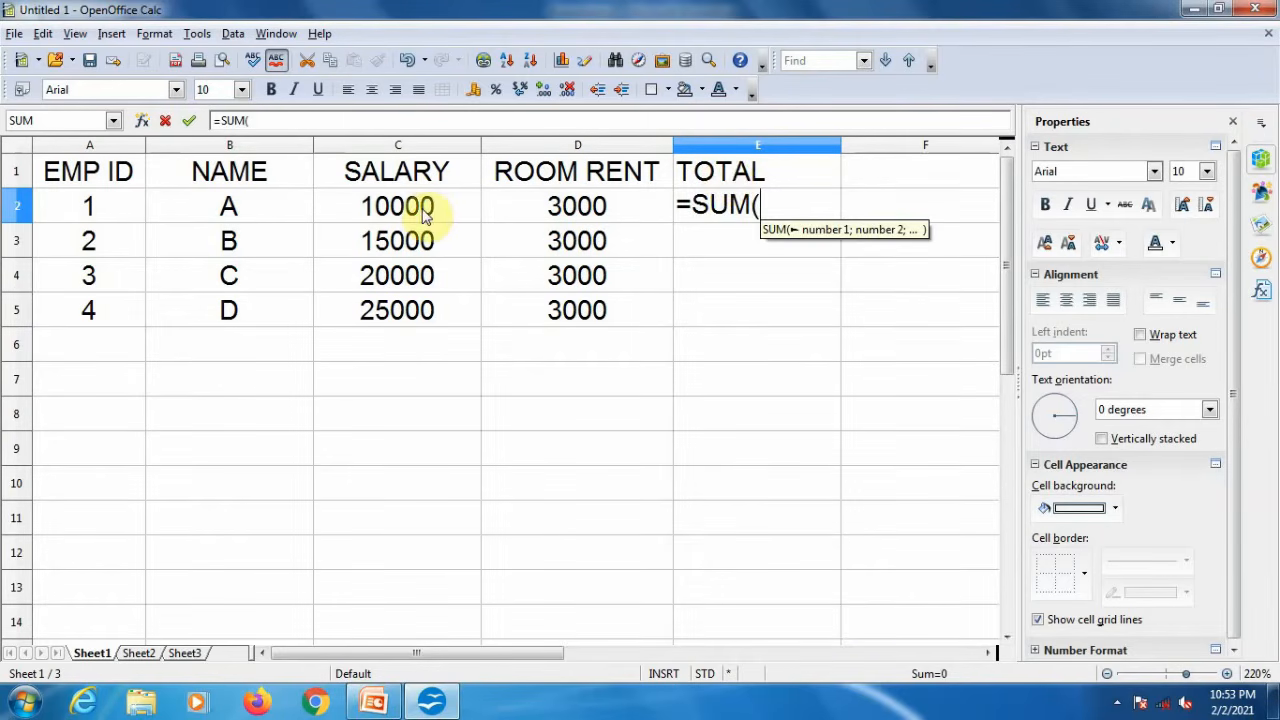
drag(420, 207, 507, 218)
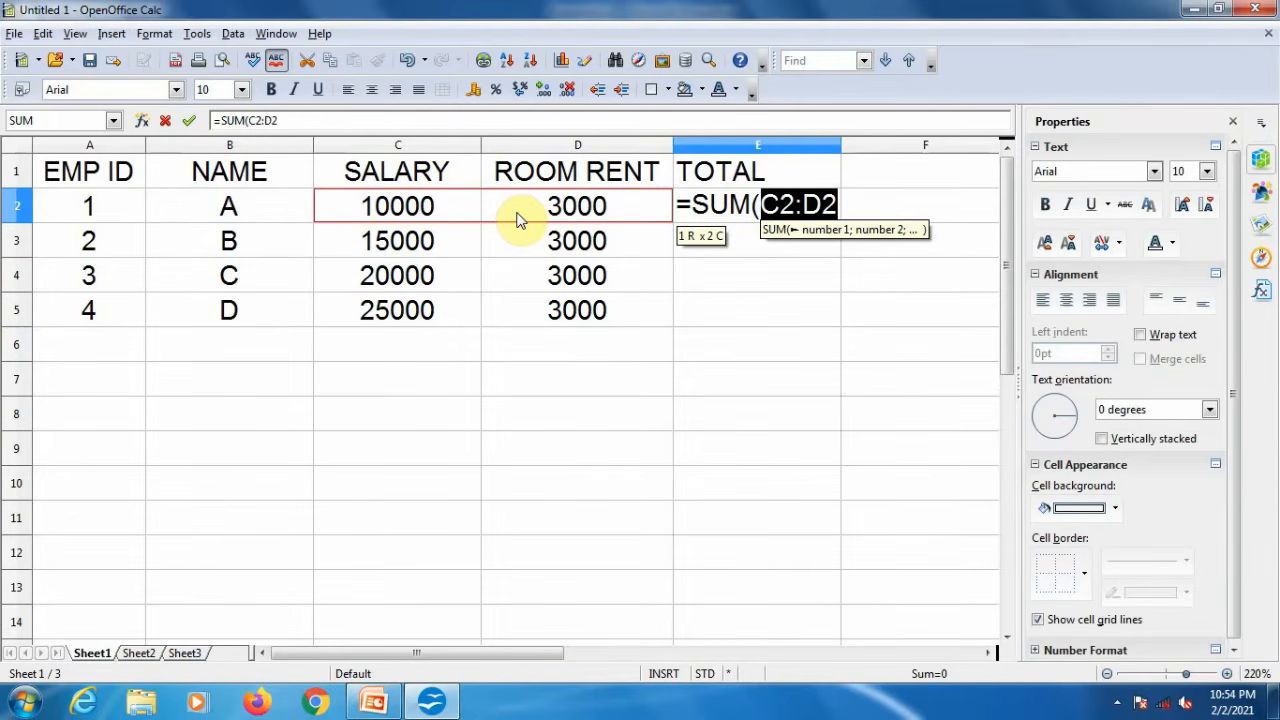
key(Return)
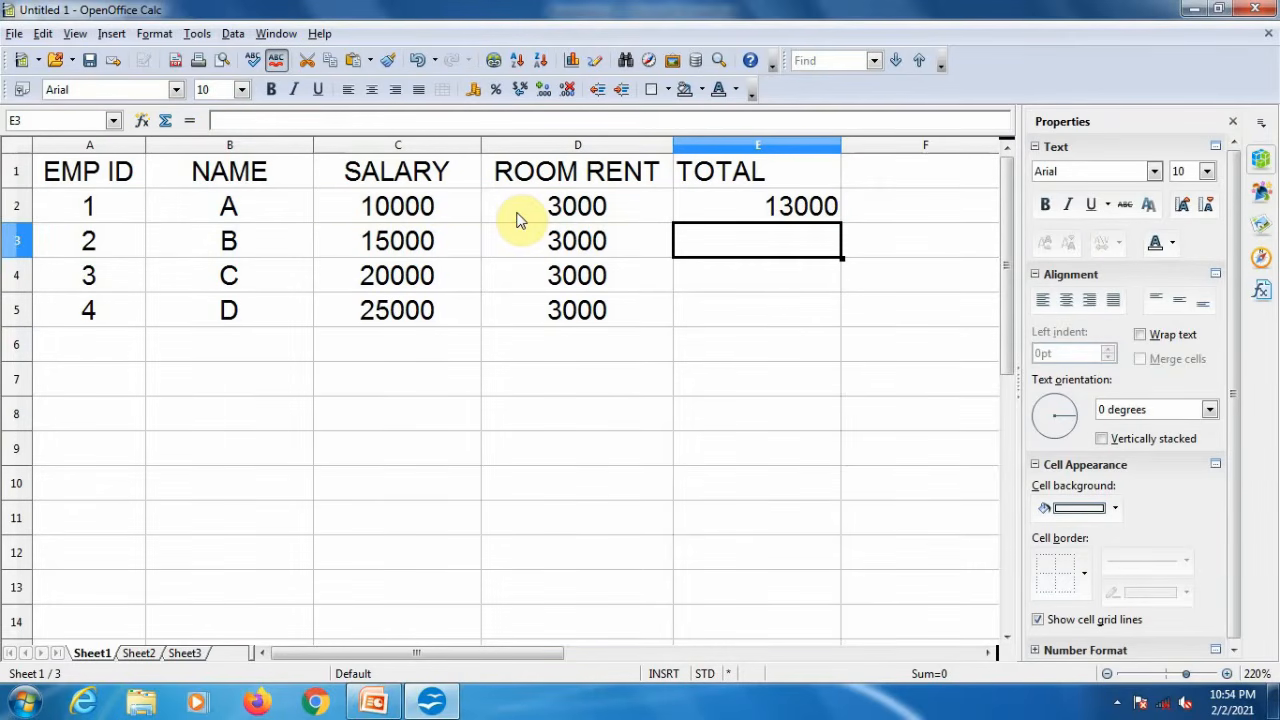
Step: Fill the total formula from E2 down to E5 and narrow column E
click(700, 206)
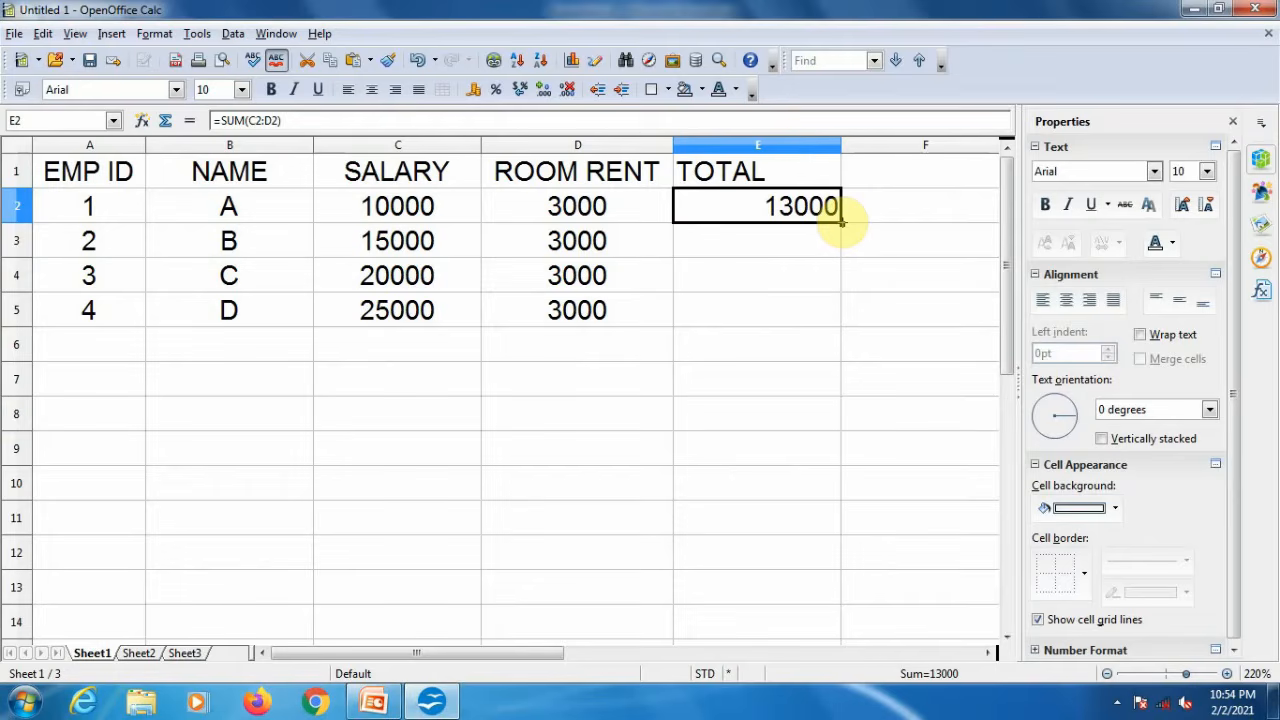
drag(841, 222, 841, 325)
drag(835, 146, 810, 146)
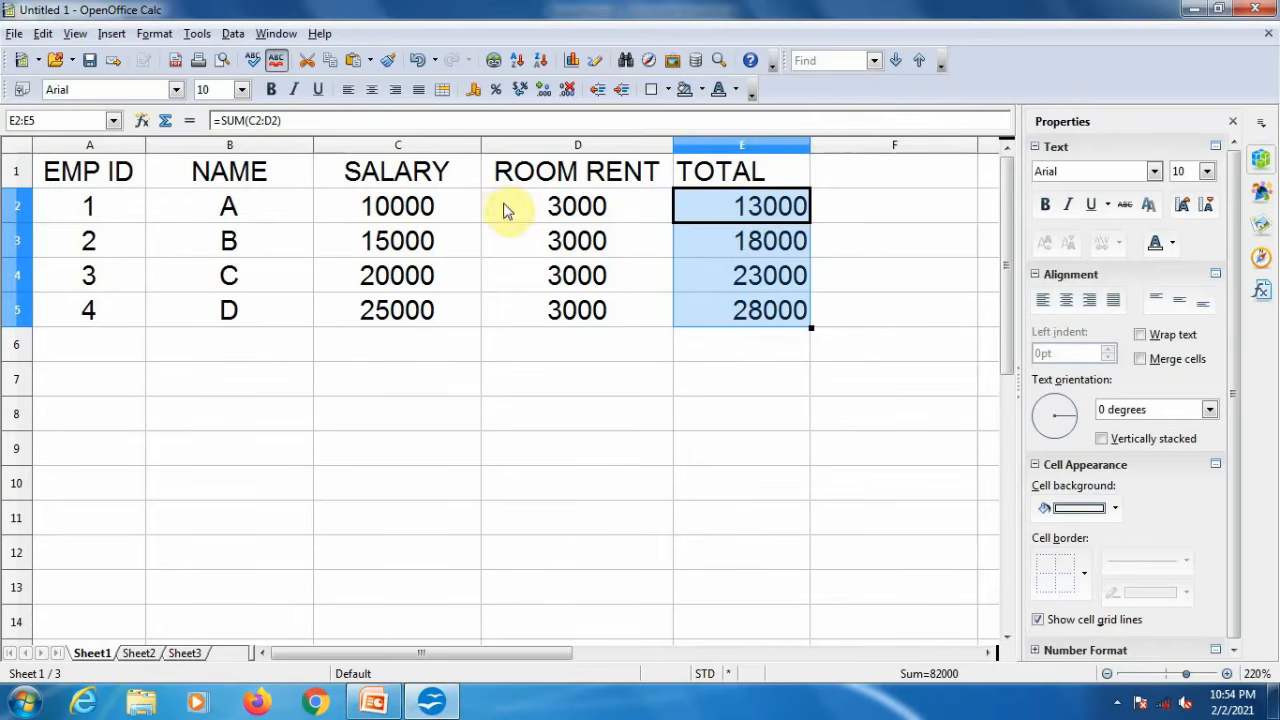
click(735, 208)
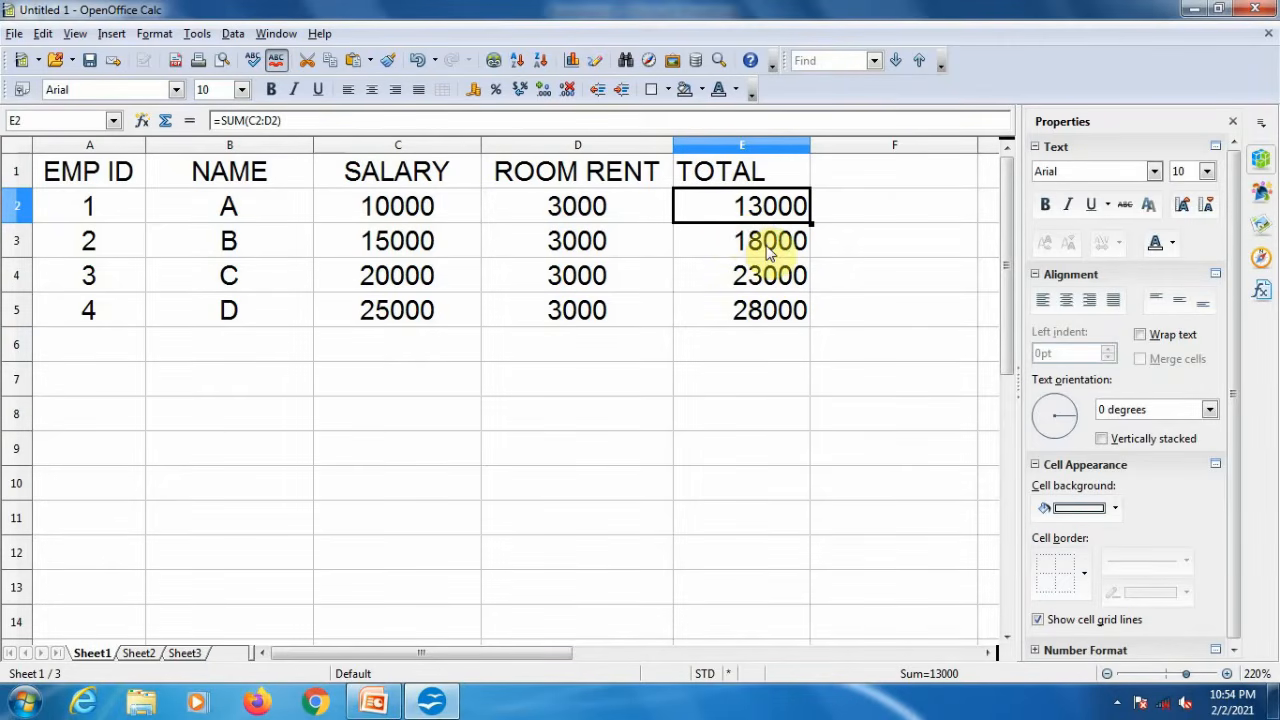
drag(809, 147, 786, 150)
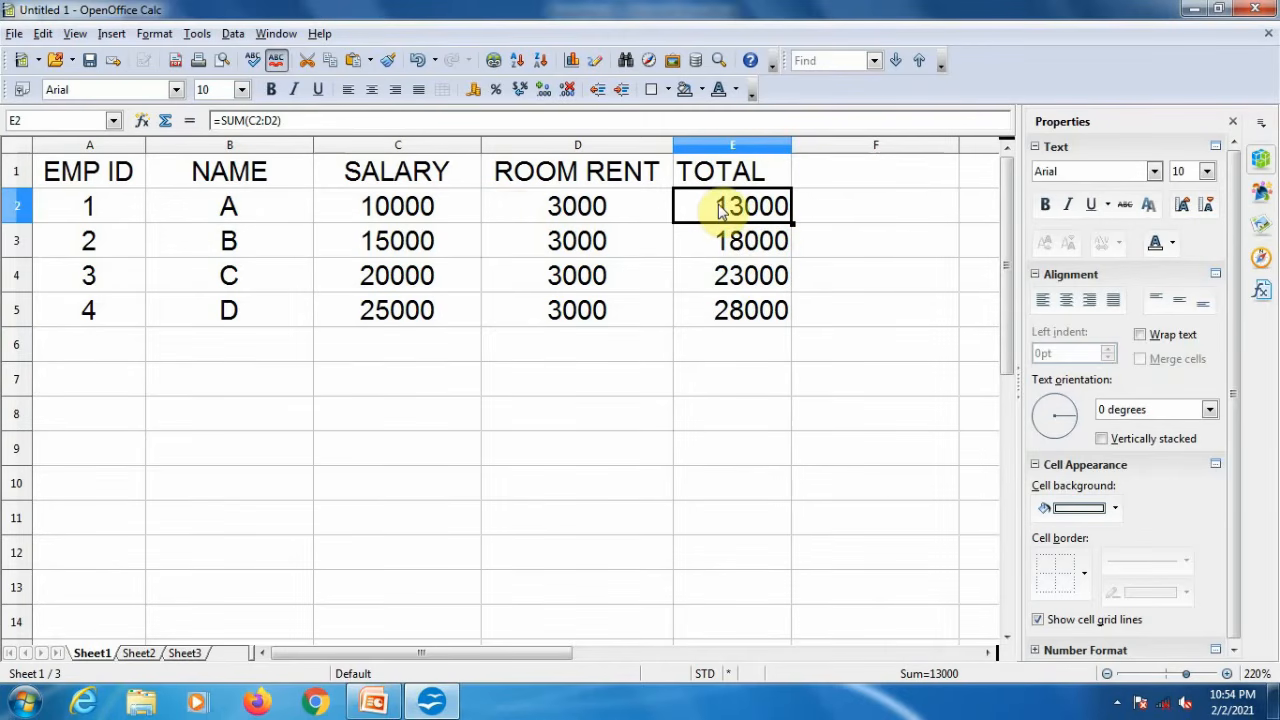
Step: Examine how the totals in rows 2 and 3 relate to the salary and room rent cells of their own row
click(748, 246)
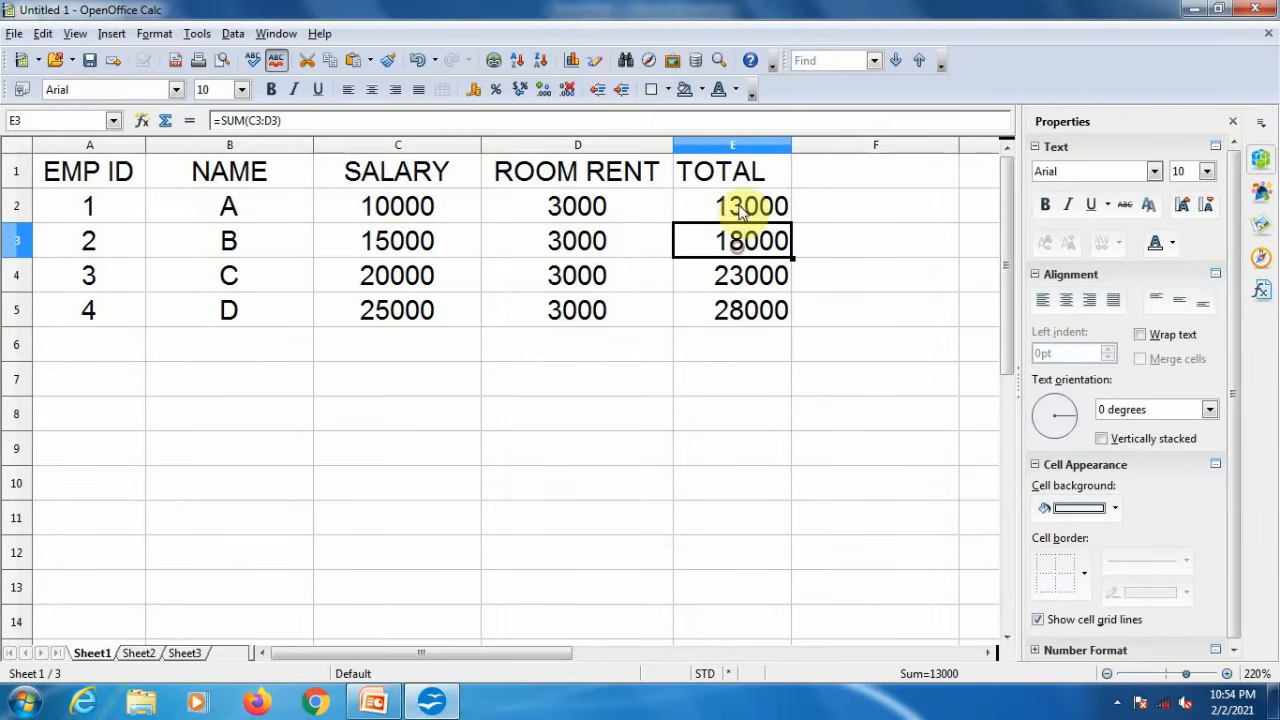
click(400, 210)
click(569, 207)
click(737, 209)
click(445, 245)
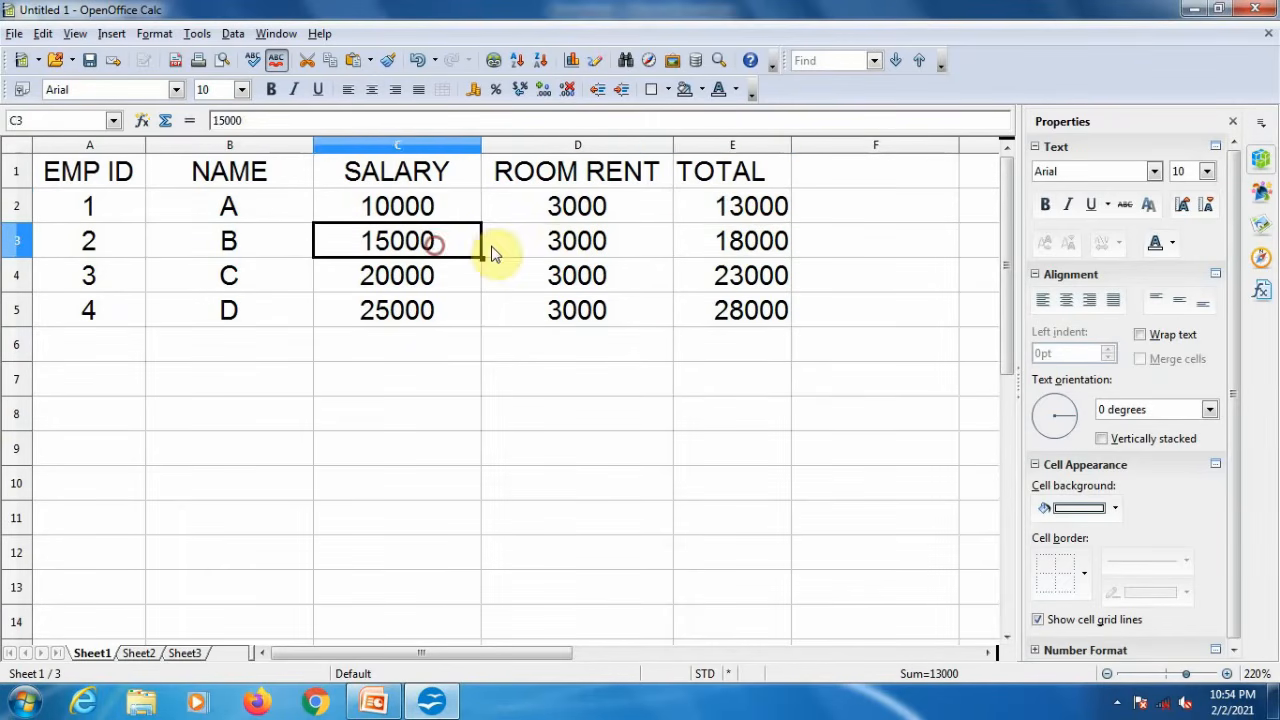
click(600, 245)
click(757, 248)
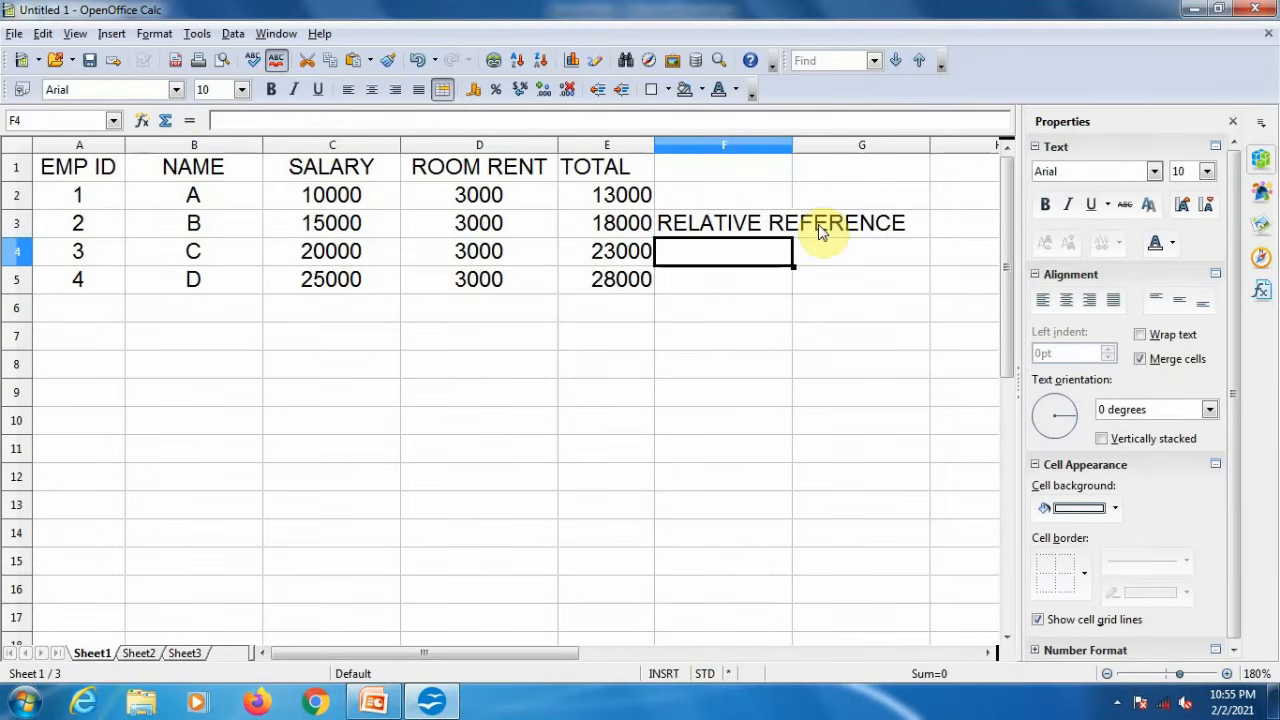
Step: Make the RELATIVE REFERENCE label in cell F3 bold
click(820, 232)
click(270, 90)
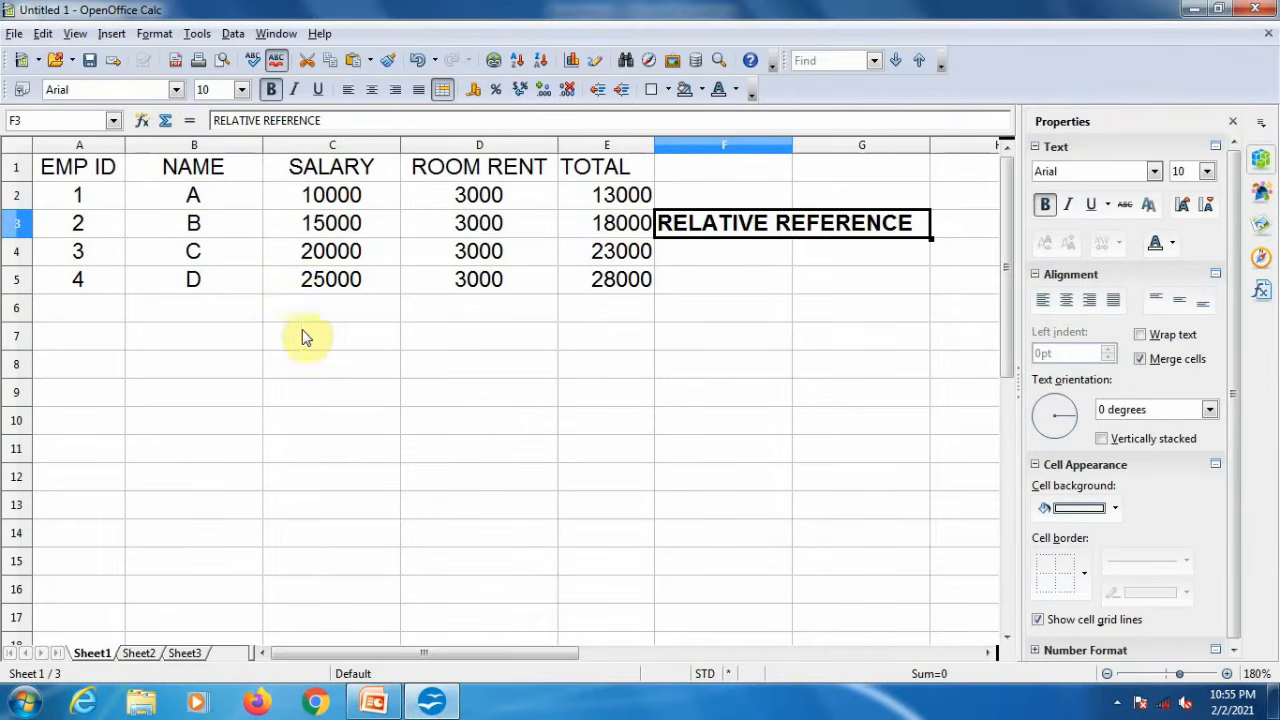
Step: Copy the employee table A1:E5 and paste the duplicate starting at cell A7
click(268, 334)
click(85, 333)
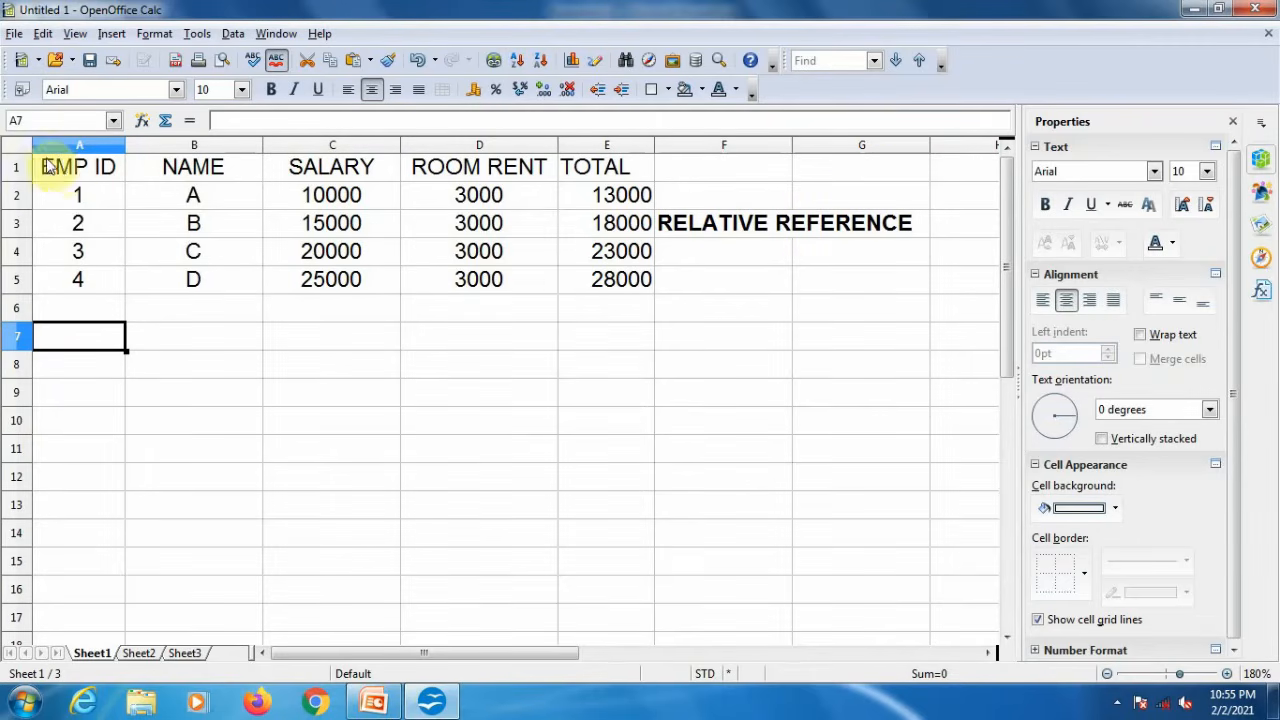
drag(70, 168, 651, 283)
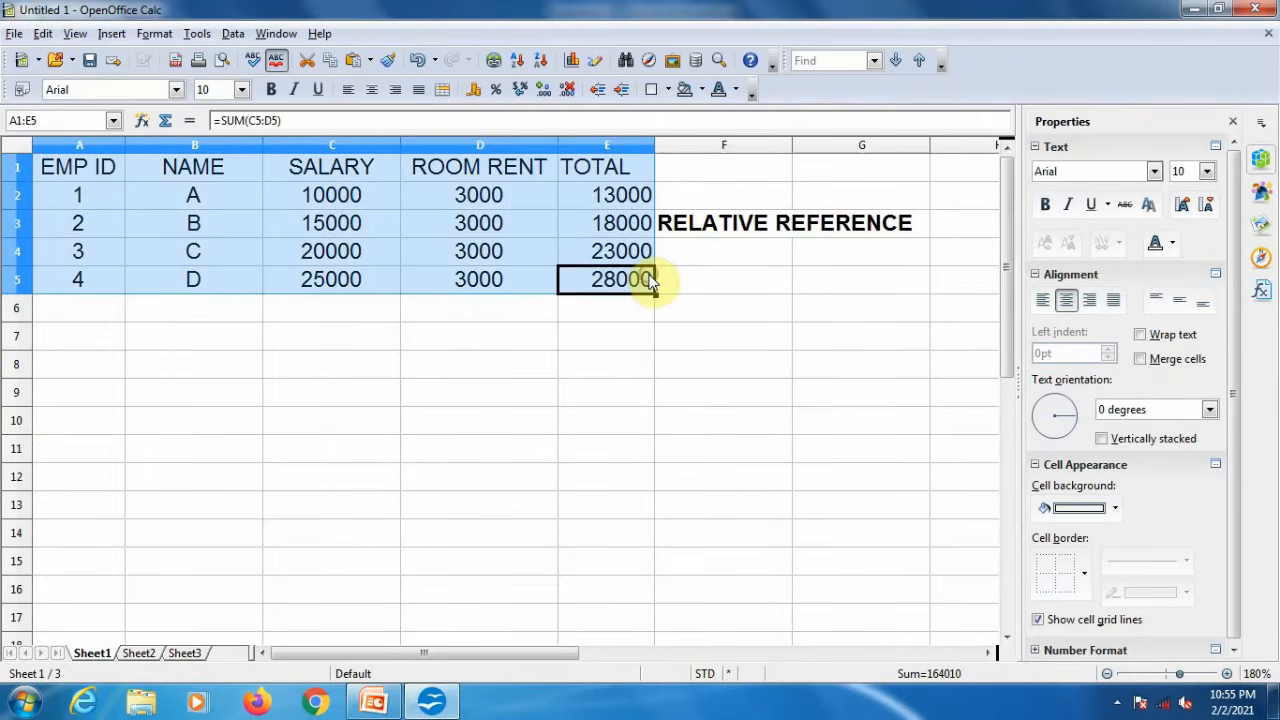
key(ctrl+c)
click(98, 336)
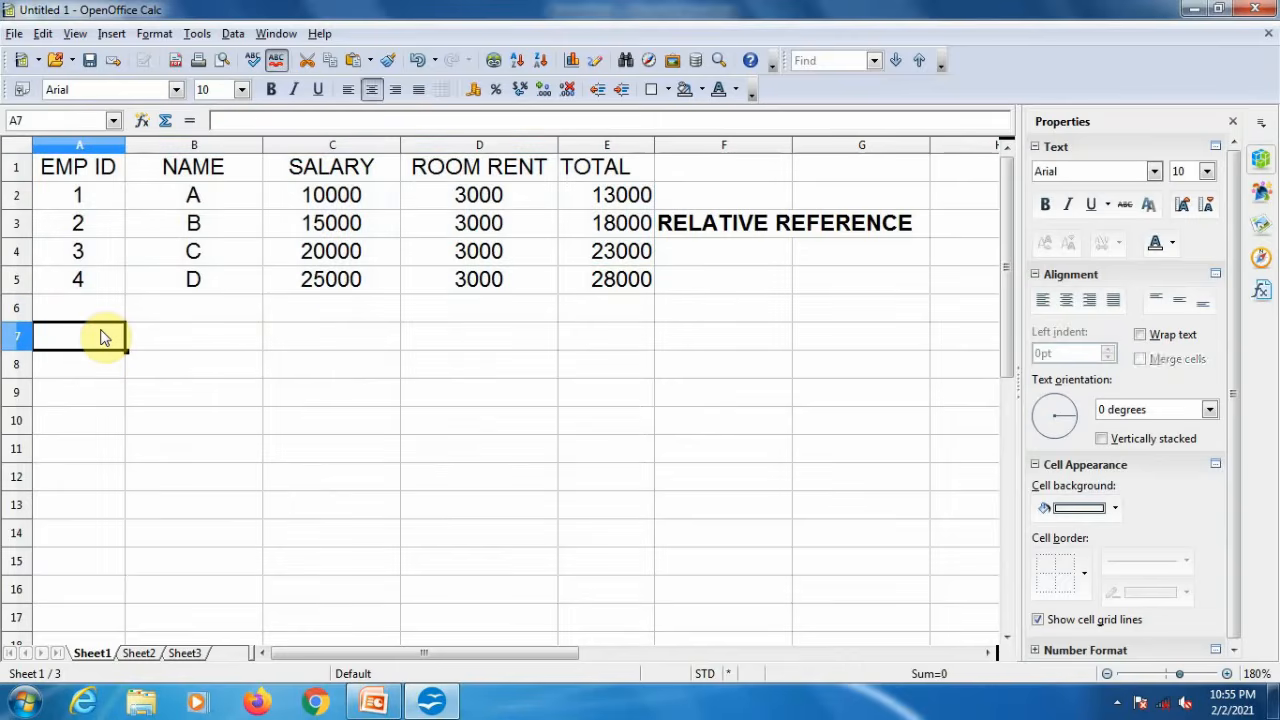
key(ctrl+v)
click(220, 396)
Step: Apply borders around and between all cells of the upper table A1:E5
drag(80, 167, 610, 283)
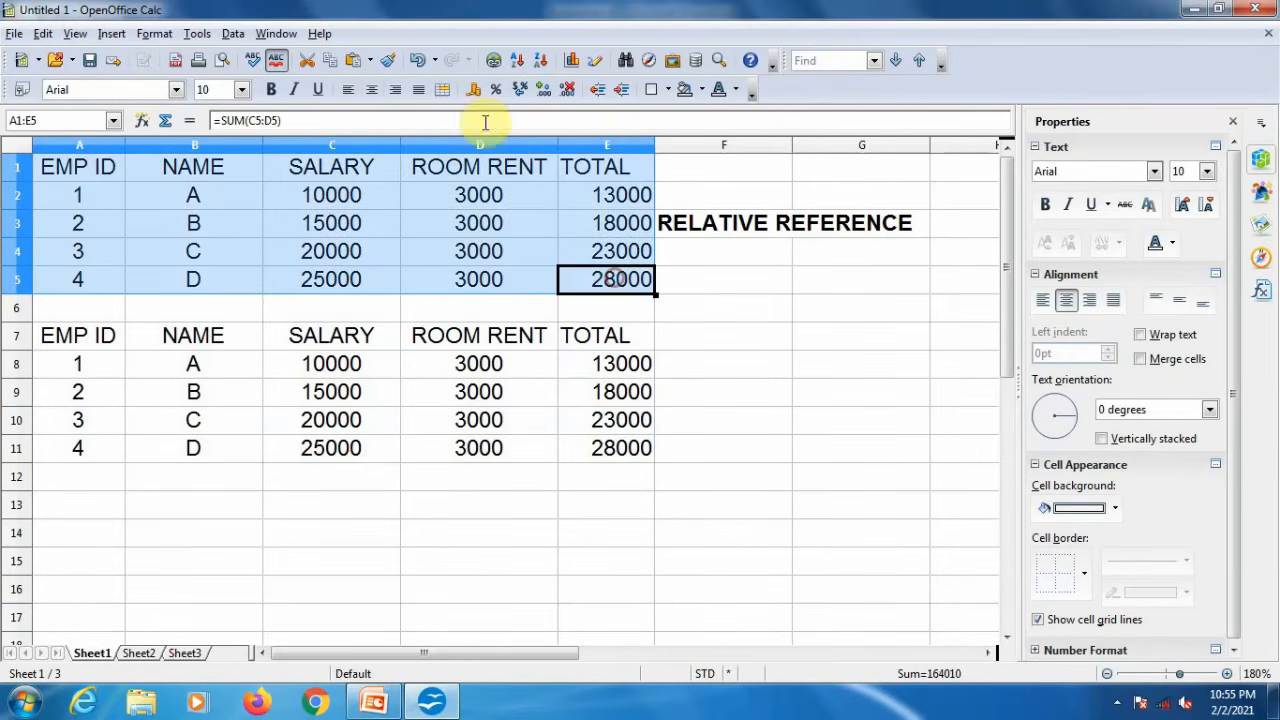
click(666, 90)
click(723, 166)
click(546, 416)
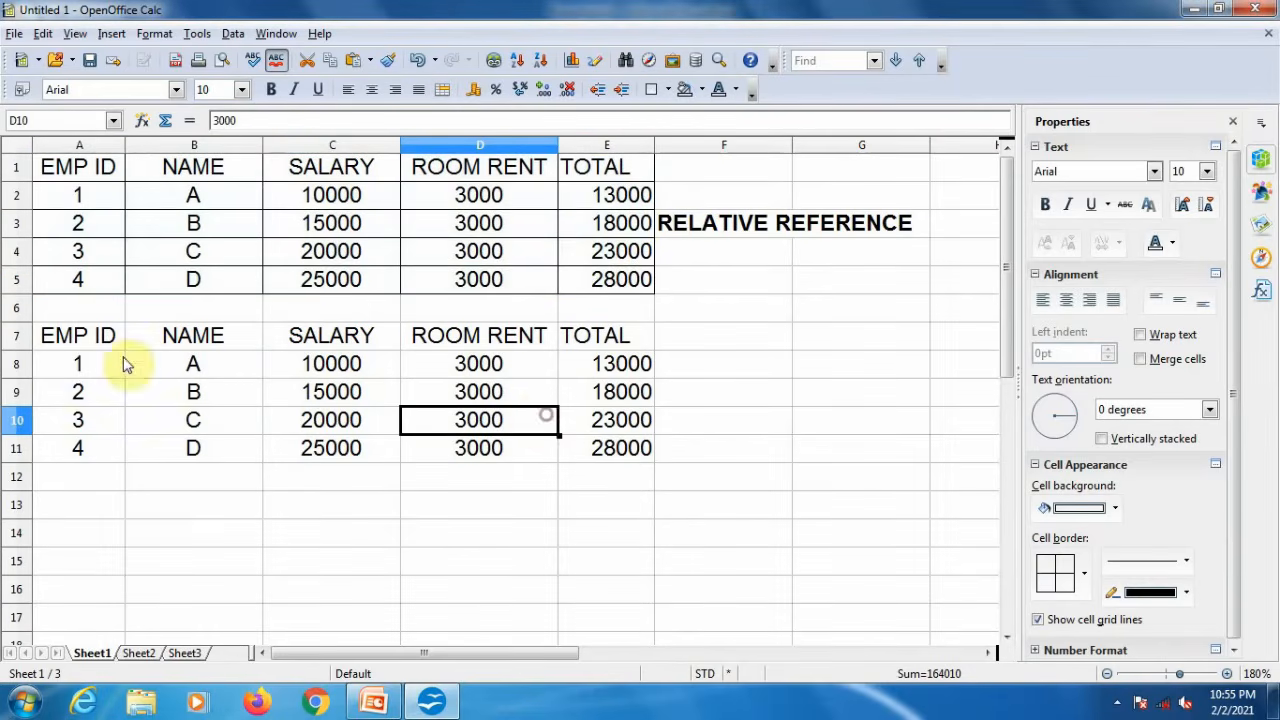
Step: Apply borders around and between all cells of the lower table A7:E11
drag(103, 337, 593, 452)
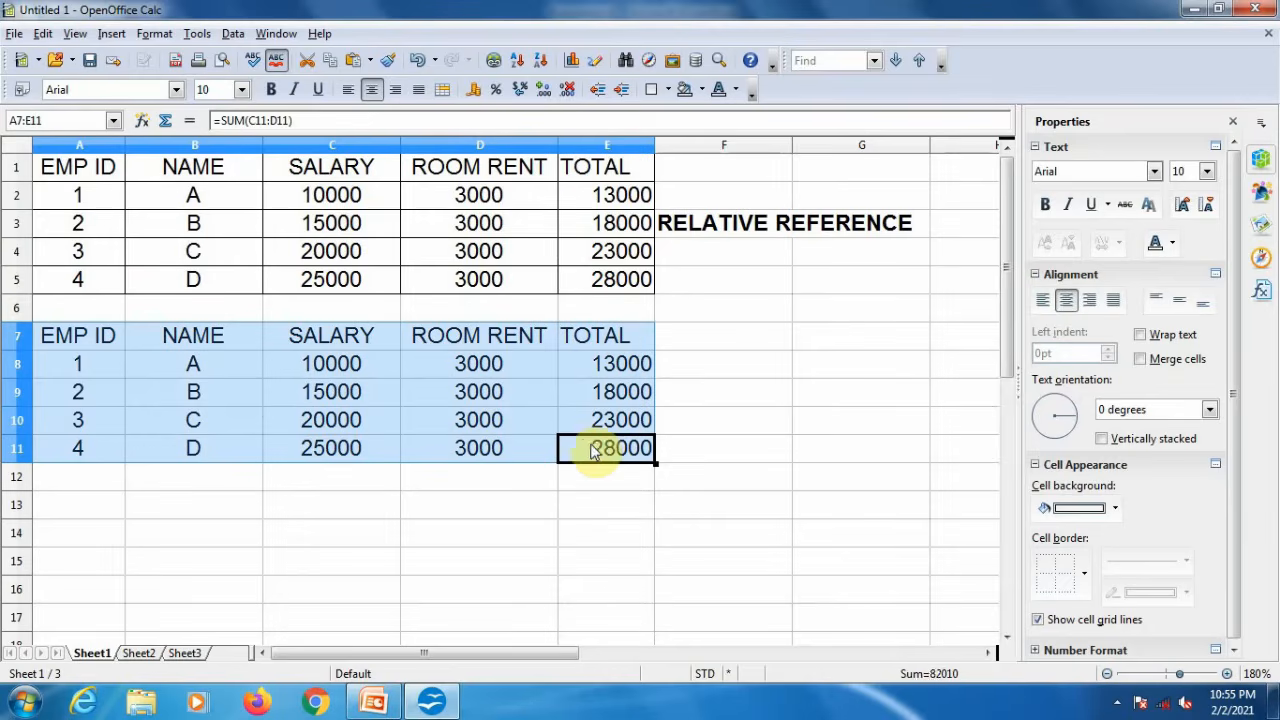
click(666, 90)
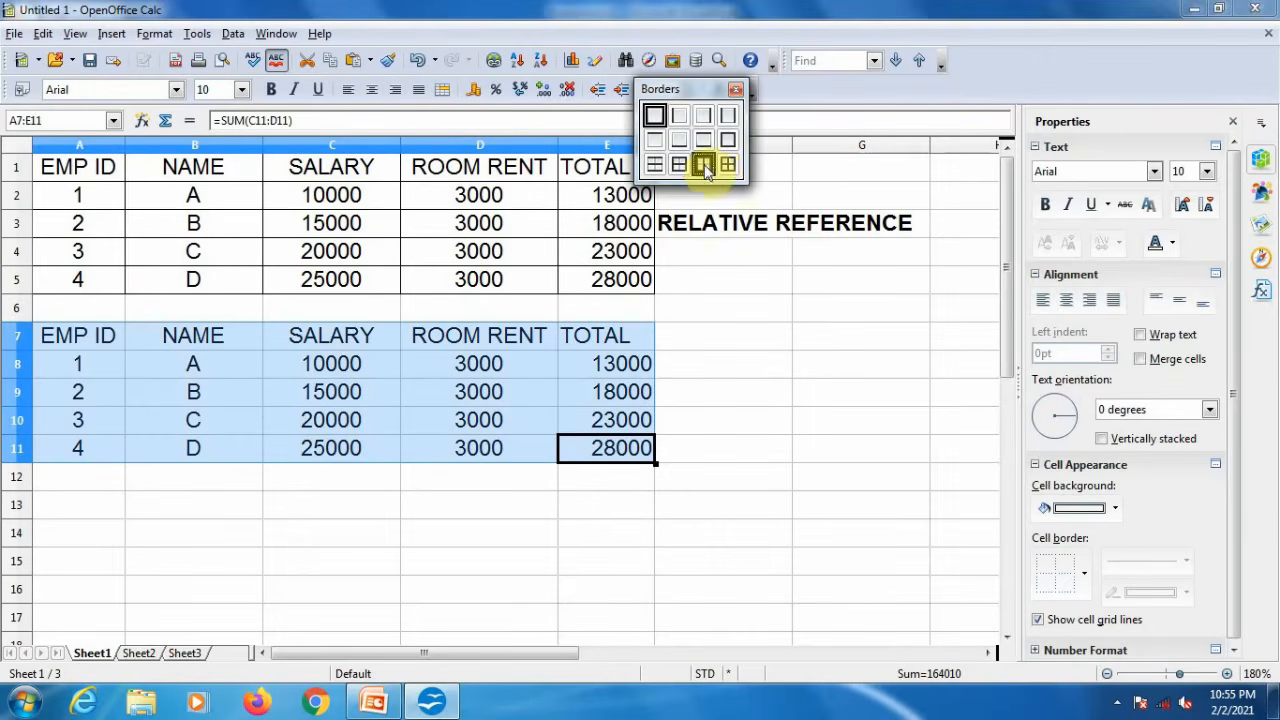
click(726, 165)
click(743, 356)
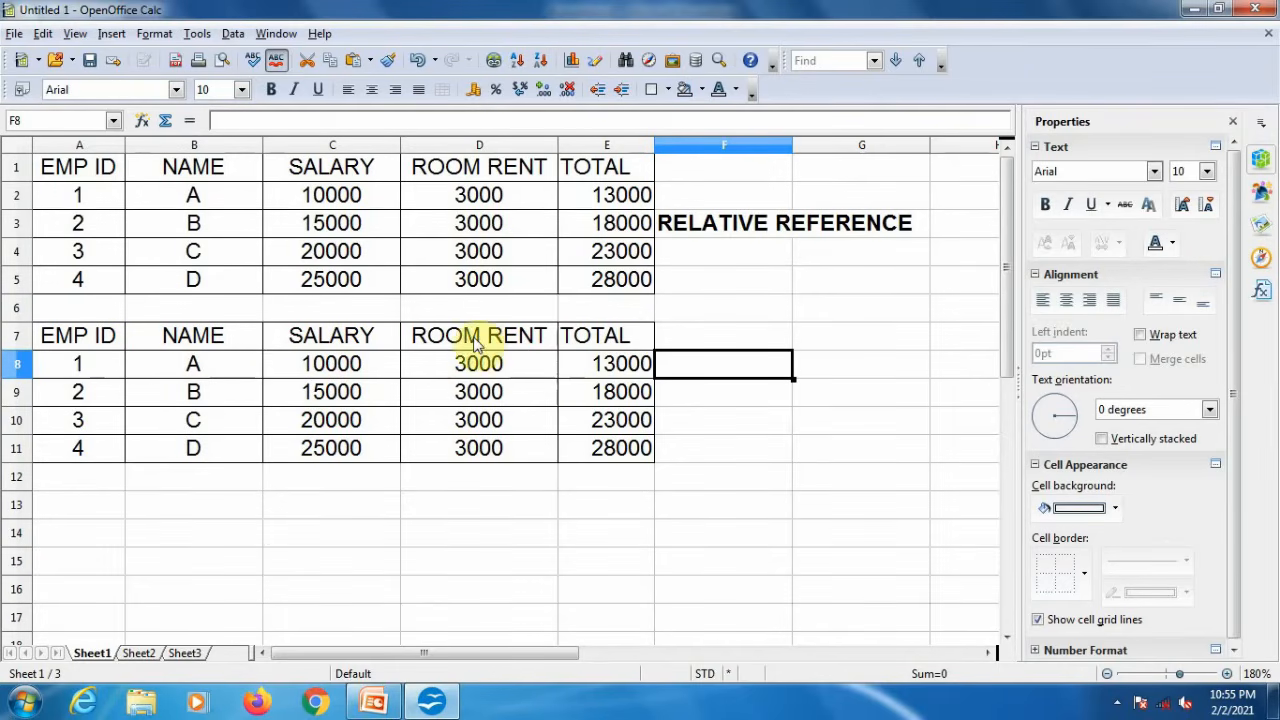
Step: Delete the text, numbers and formulas from the lower table's room rent and total cells D7:E11, keeping their formatting
drag(487, 345, 640, 457)
key(BackSpace)
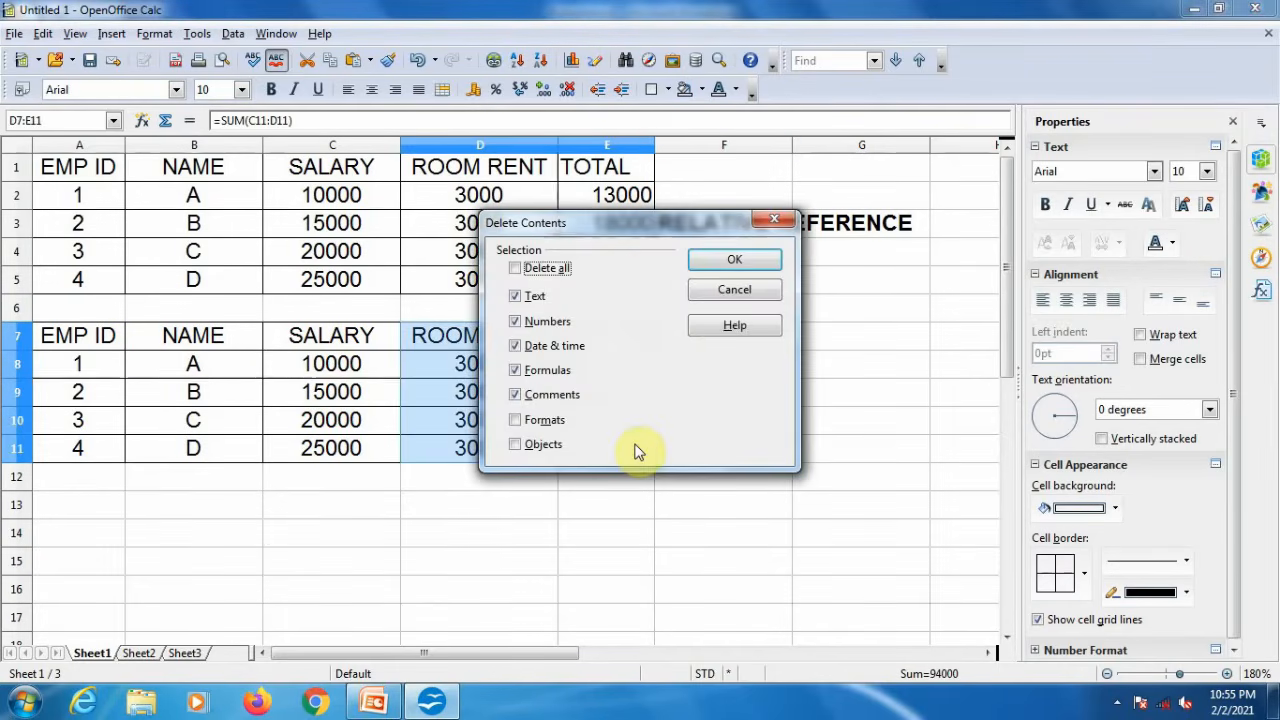
click(736, 260)
Step: Enter 10% as the rate in cell D7, beside the lower table's SALARY heading
click(447, 343)
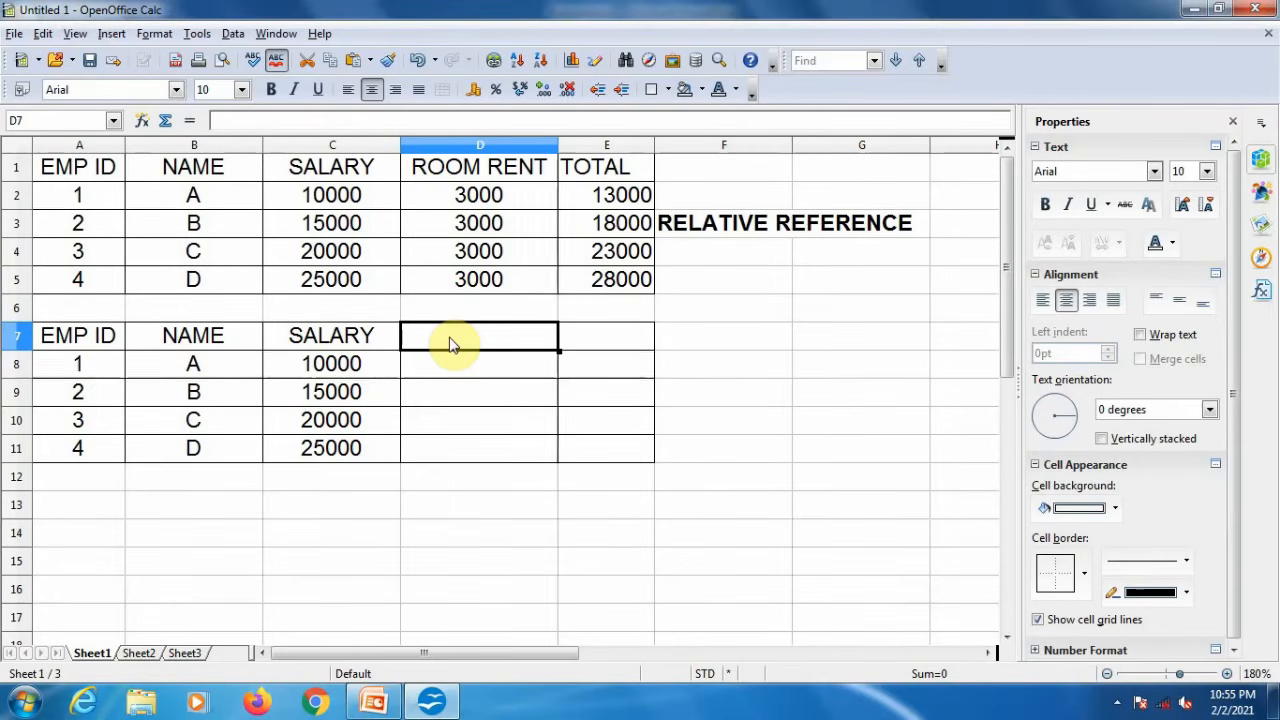
text(10)
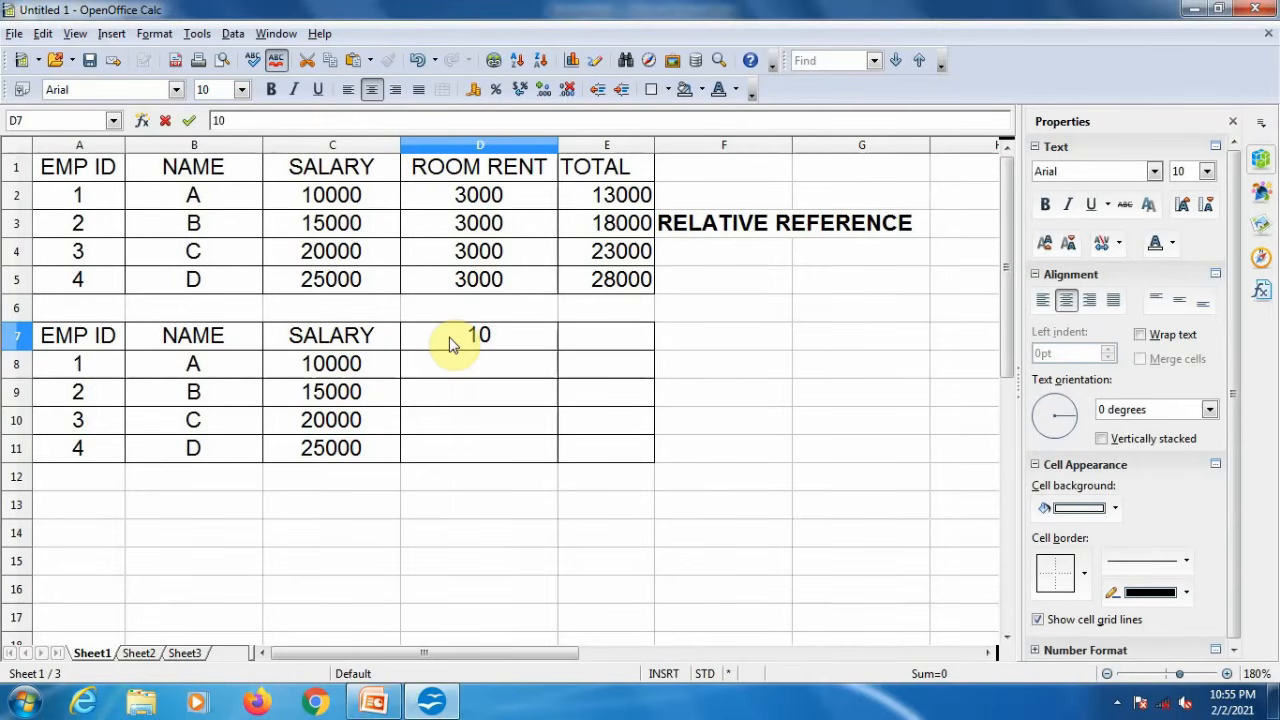
text(%)
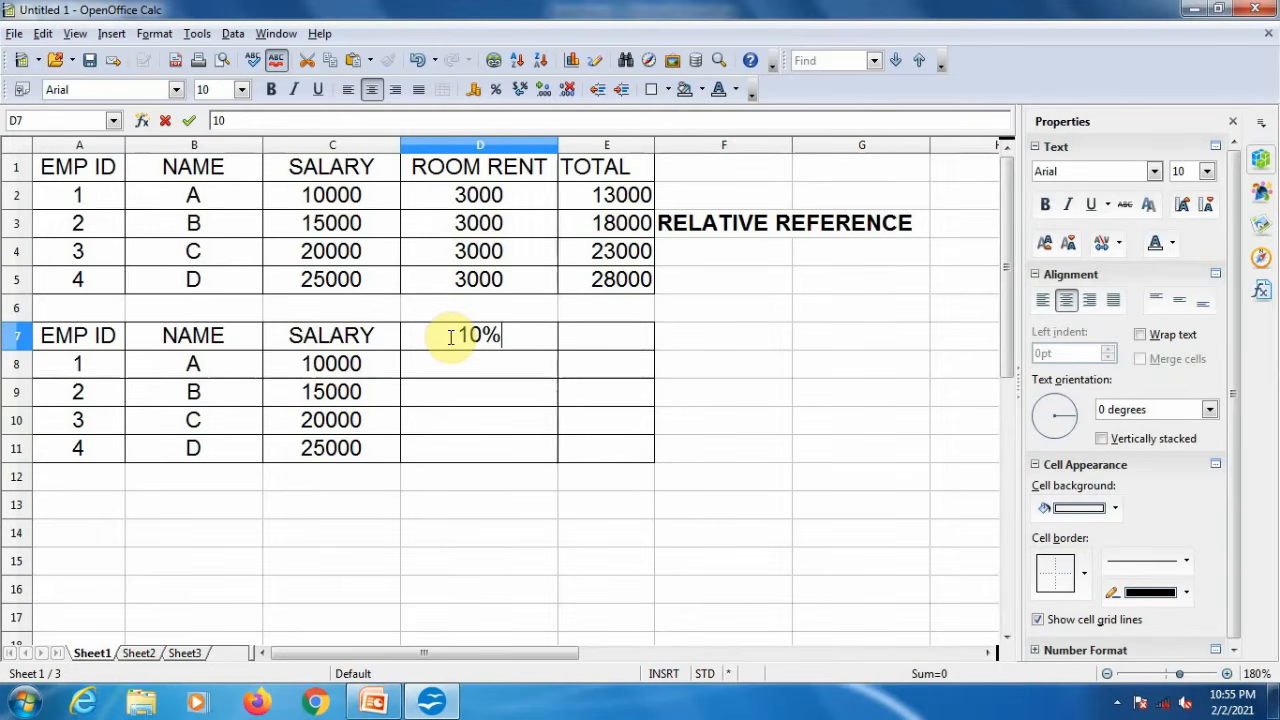
key(Return)
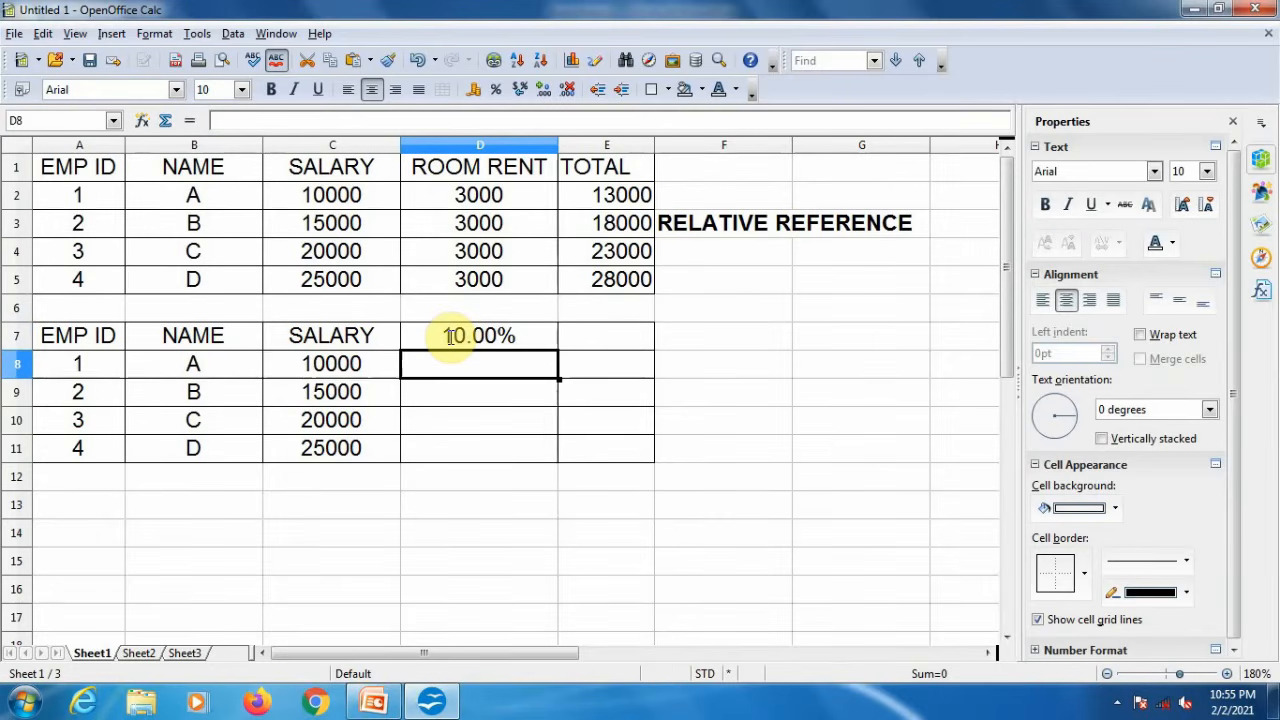
Step: Enter the formula =C8*D7+C8 in cell D8 to add the percentage to the first employee's salary, and review it
text(=)
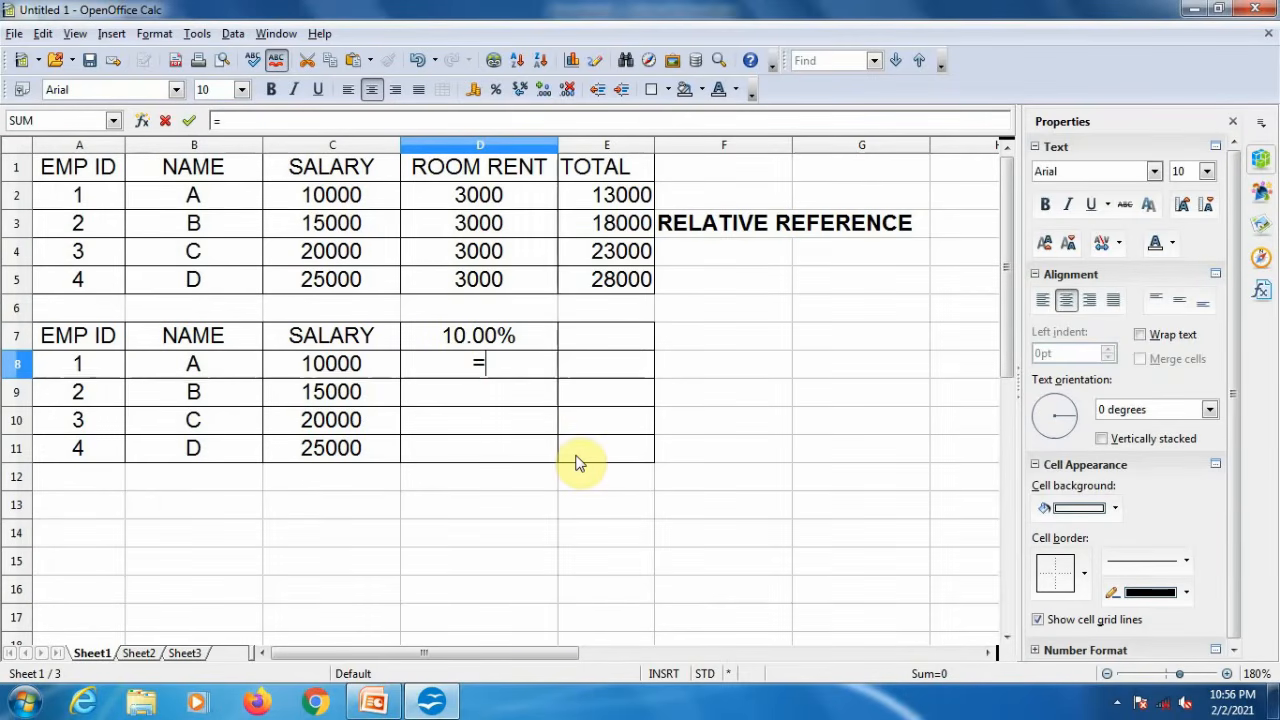
click(350, 367)
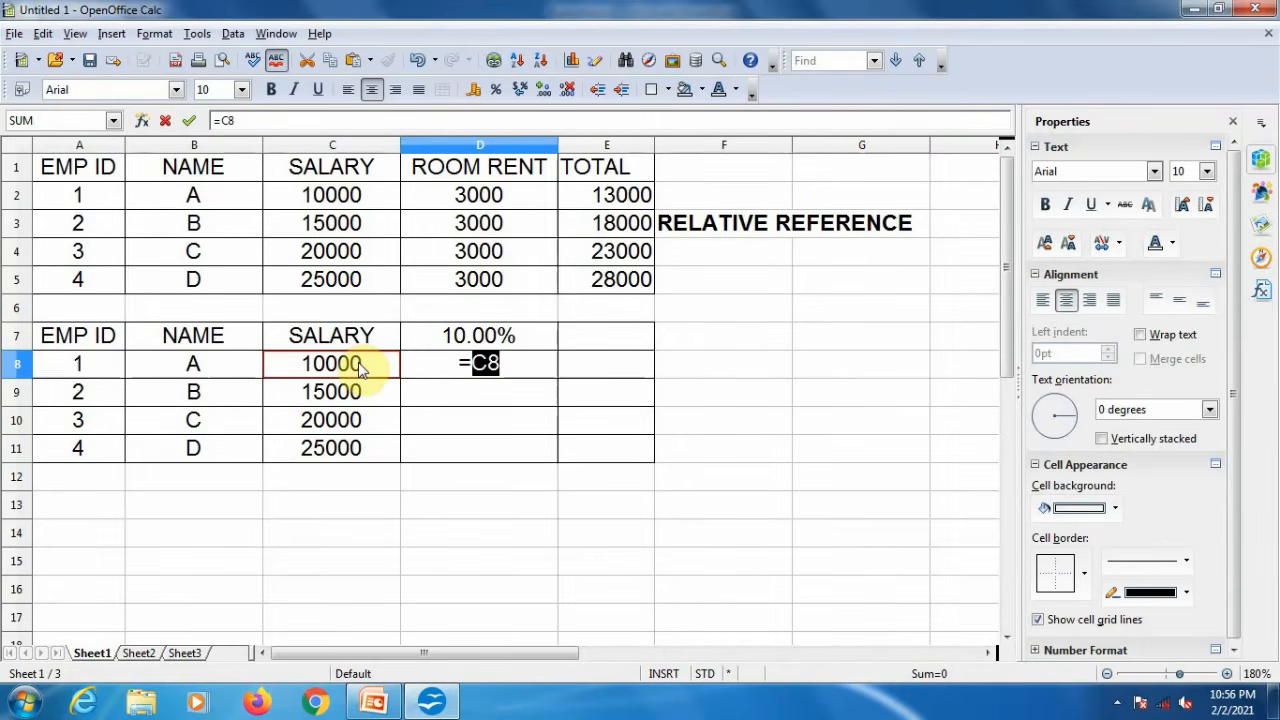
ctrl+scroll(362, 370, up, 1)
click(547, 380)
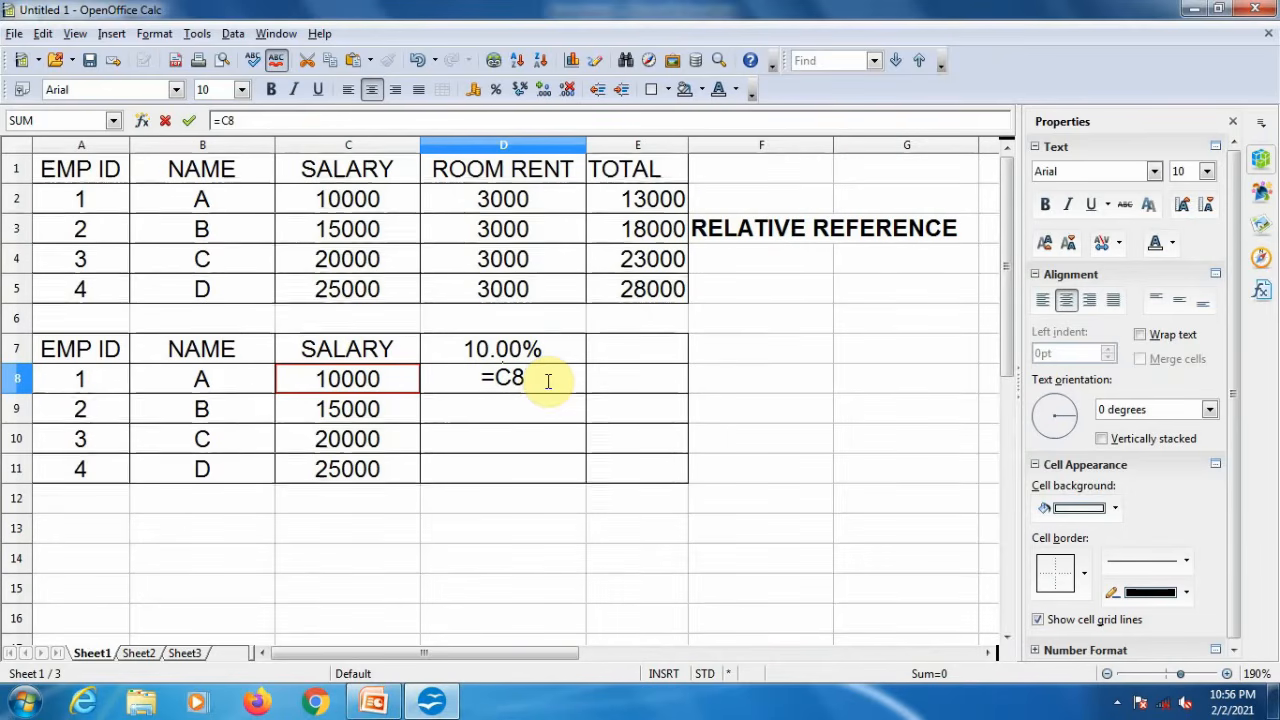
text(*)
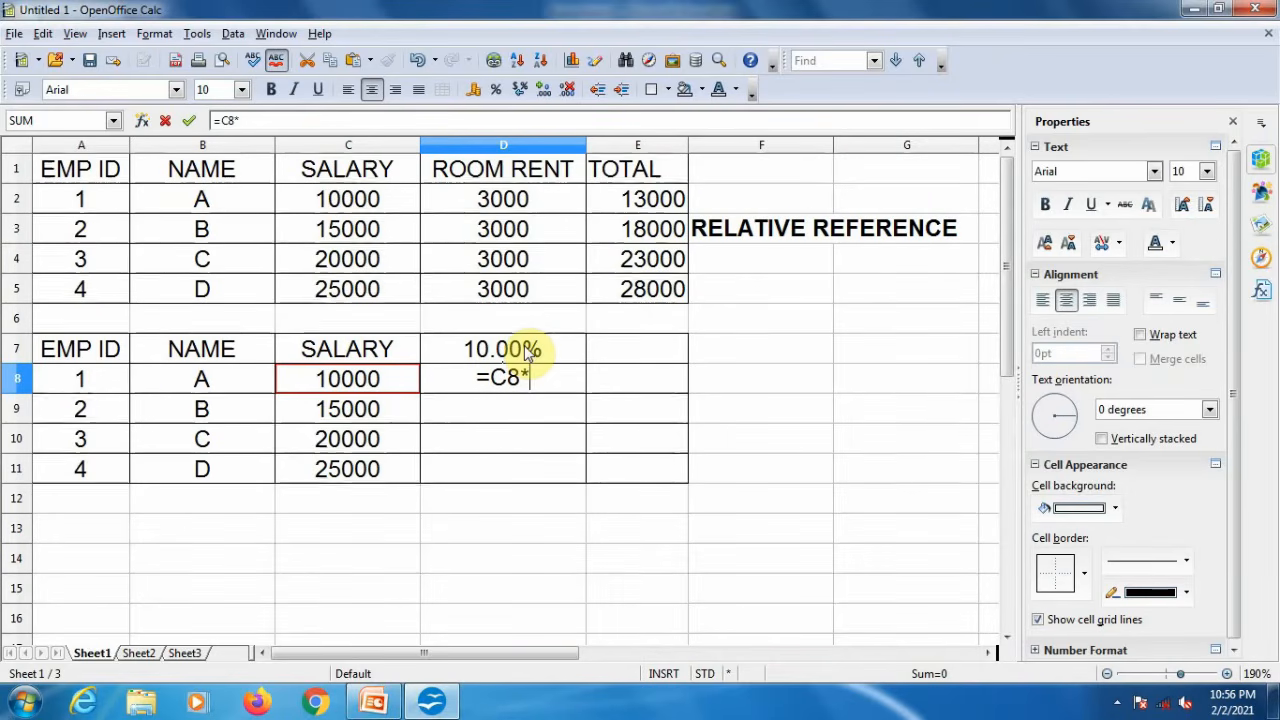
click(527, 350)
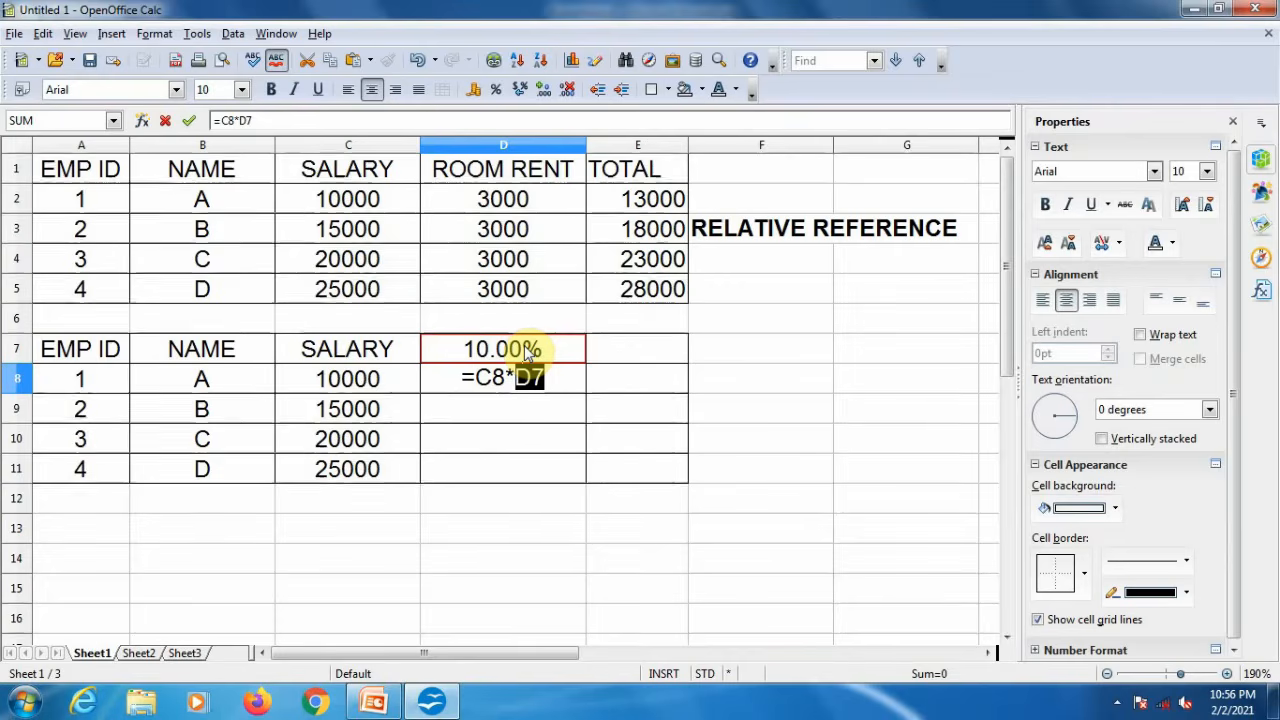
click(557, 370)
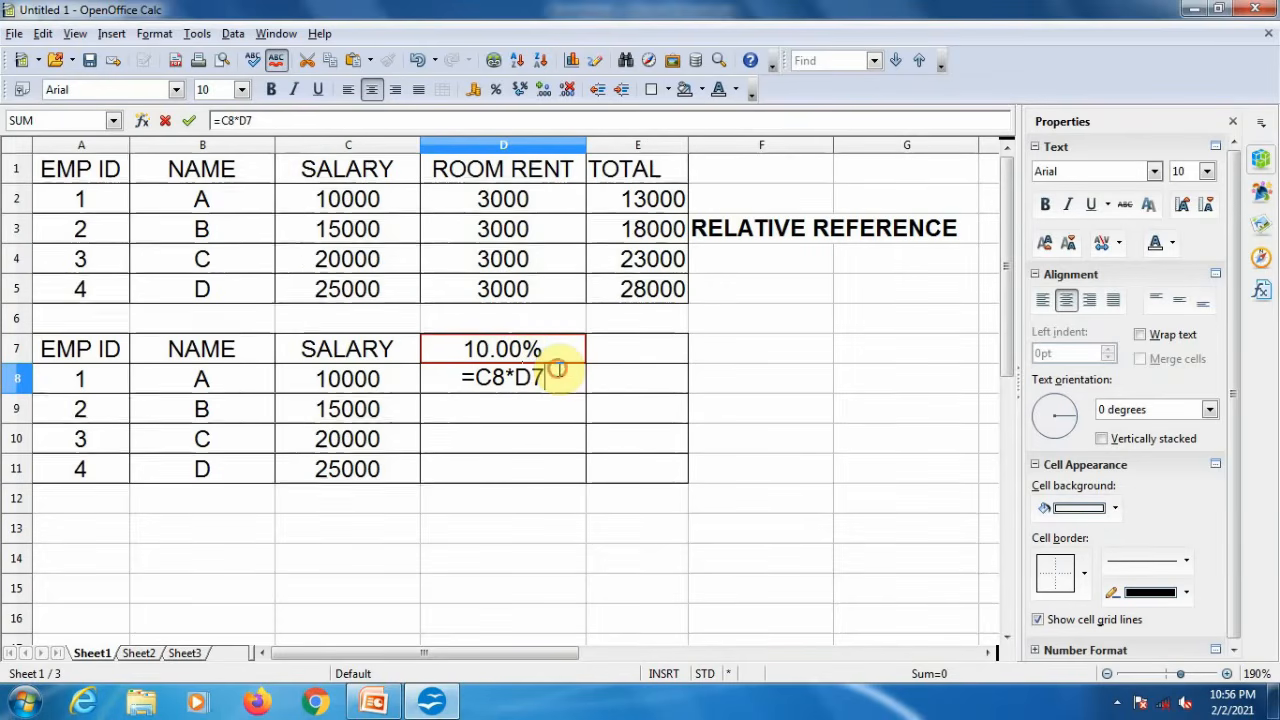
text(+)
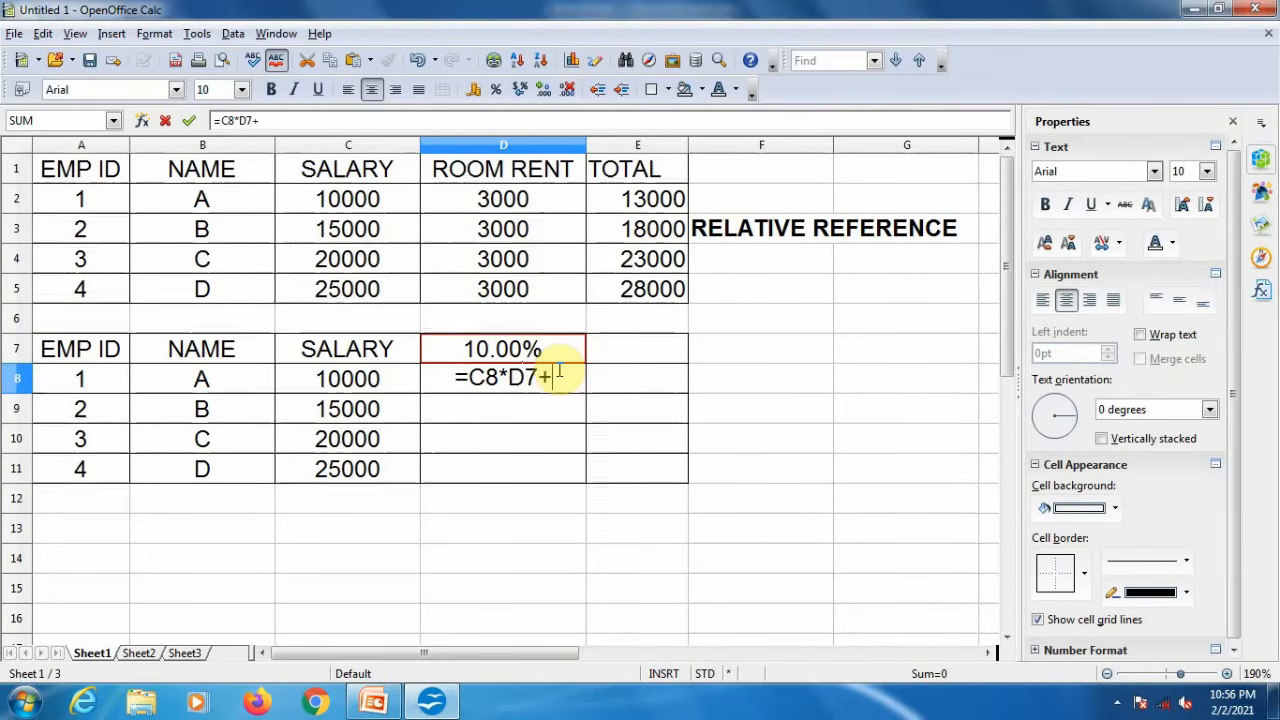
click(373, 388)
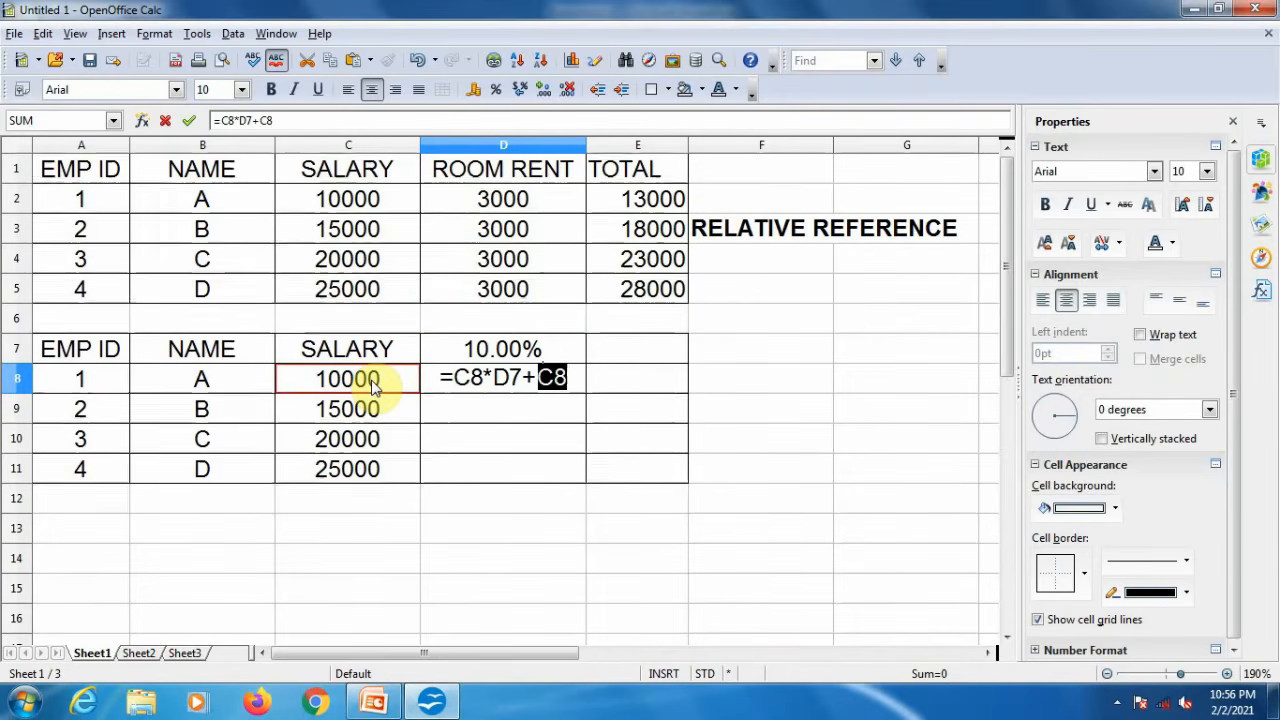
key(Return)
key(Up)
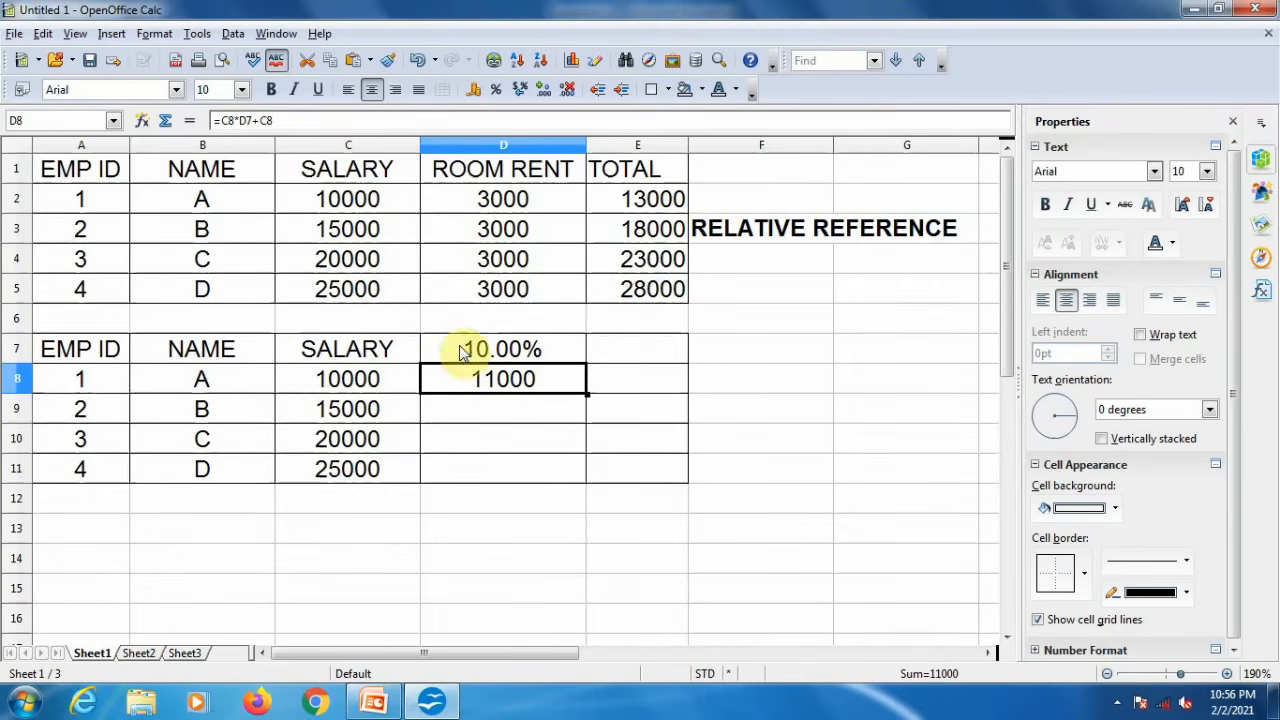
click(295, 120)
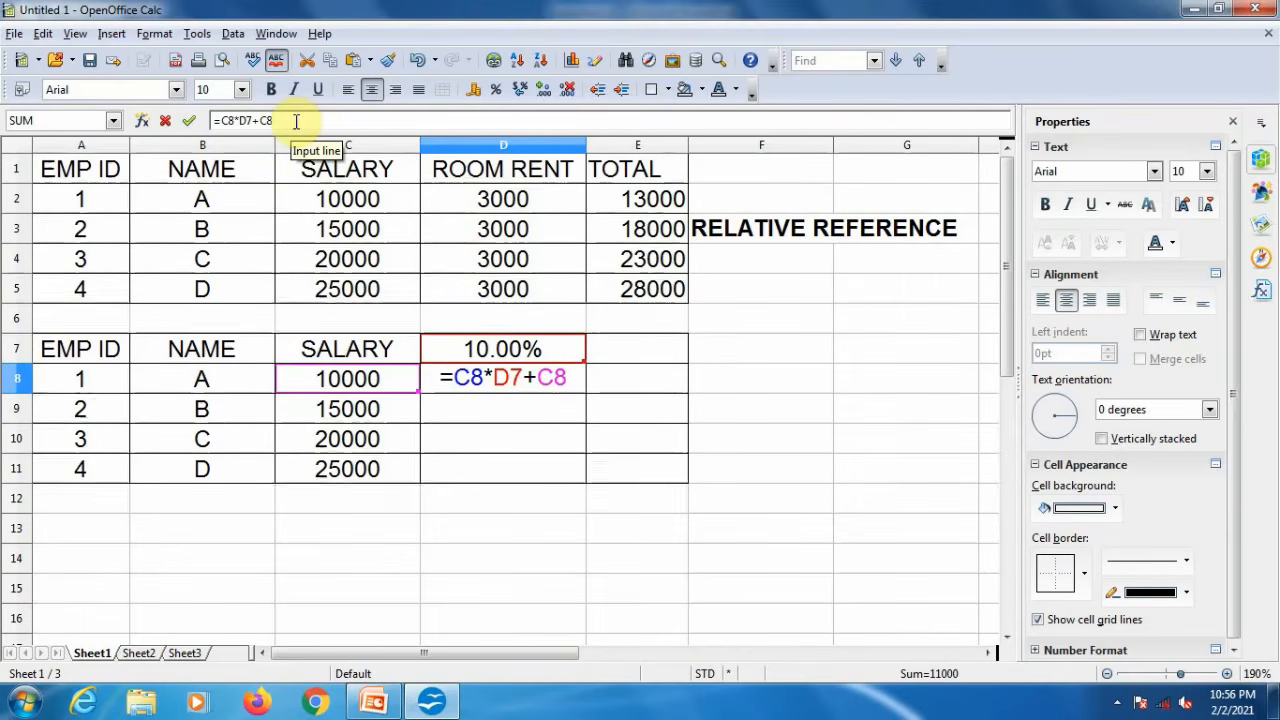
drag(295, 120, 216, 121)
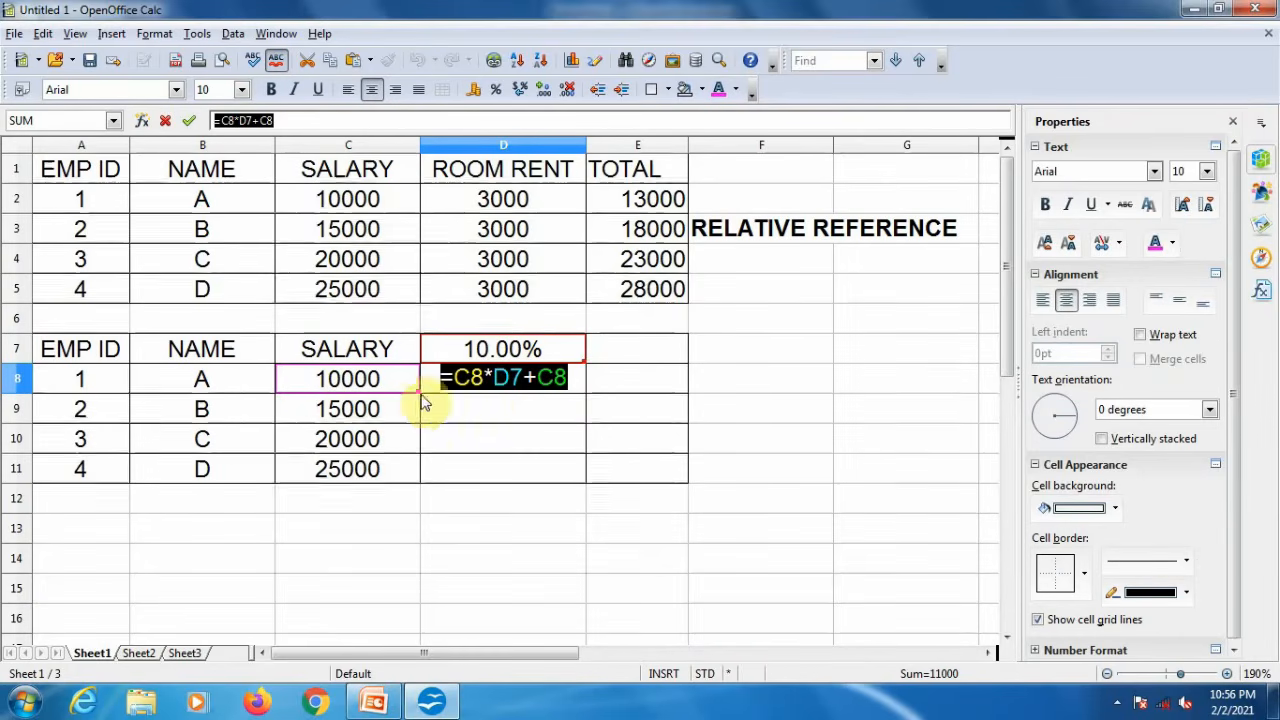
key(Return)
Step: Fill the formula in D8 down to D11 and widen column D to fit the longer numbers
click(521, 388)
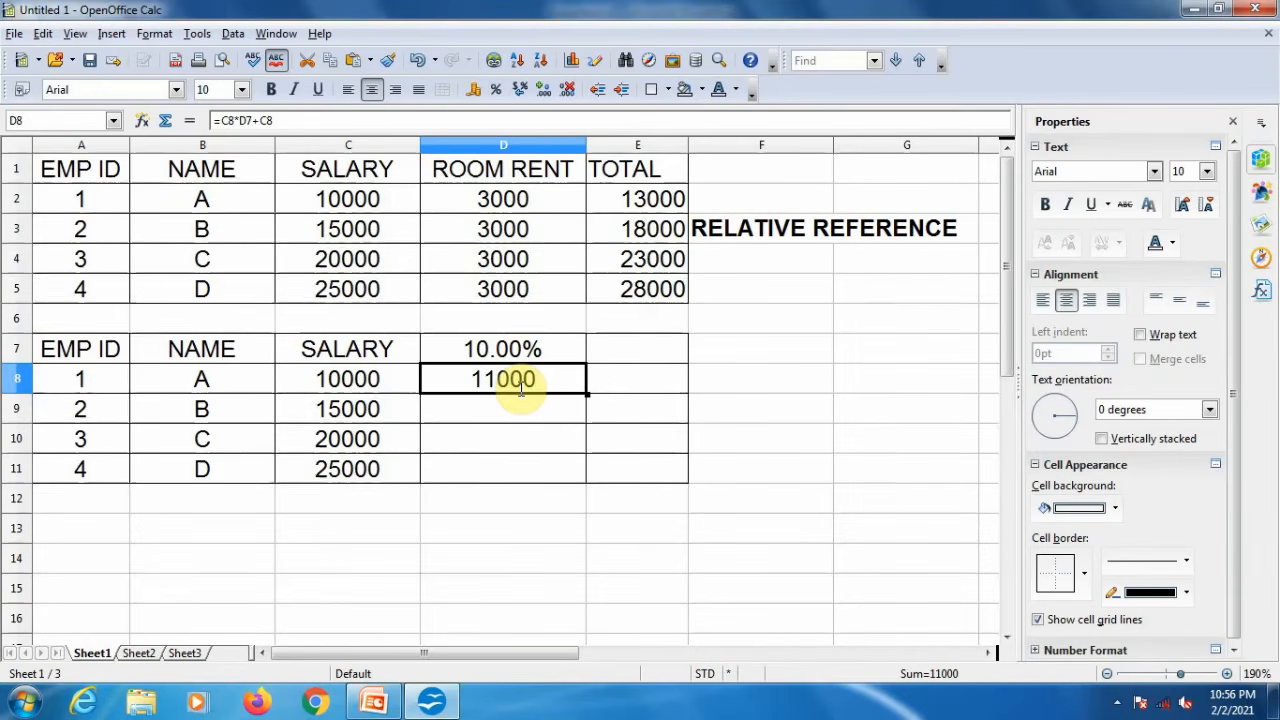
drag(587, 395, 587, 486)
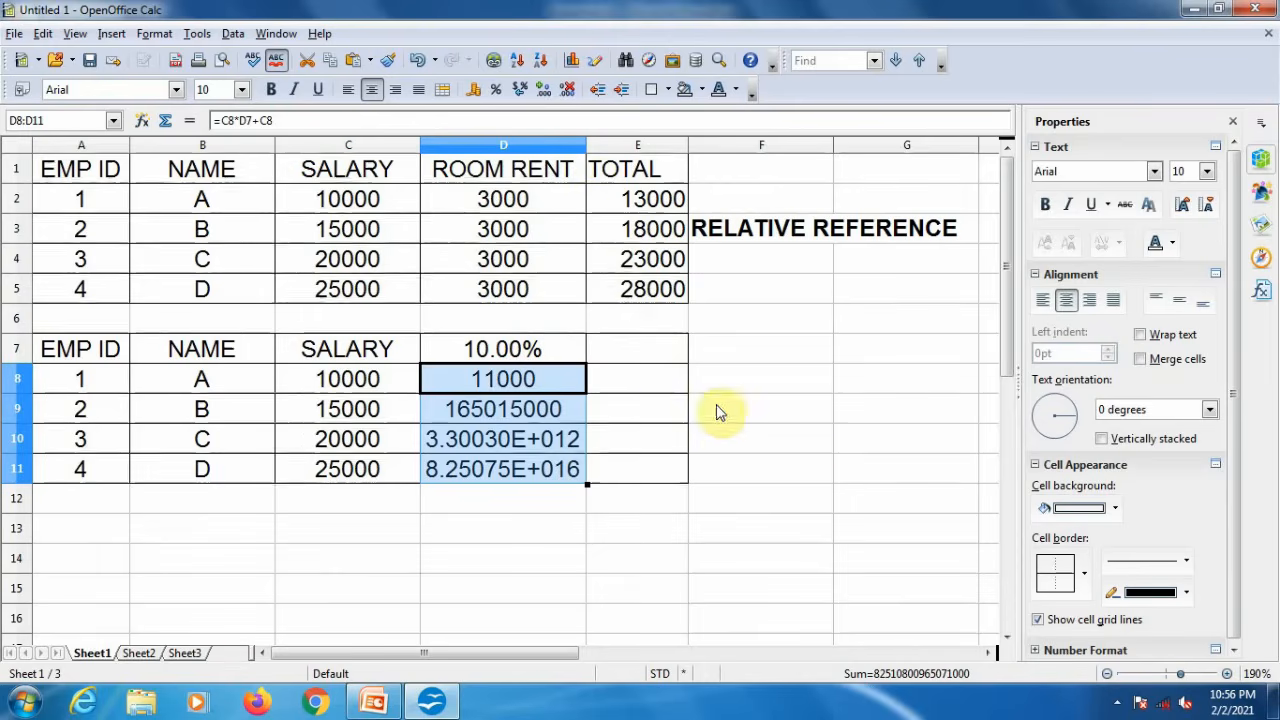
scroll(803, 462, up, 1)
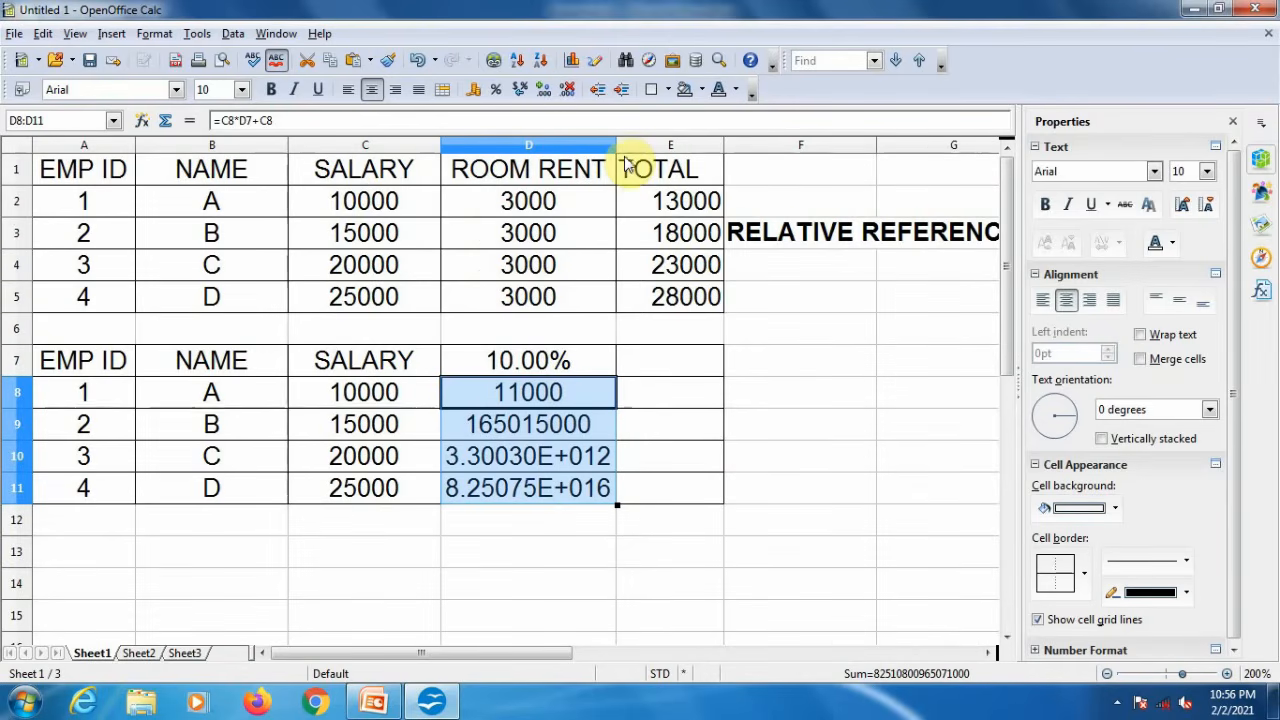
drag(616, 140, 650, 141)
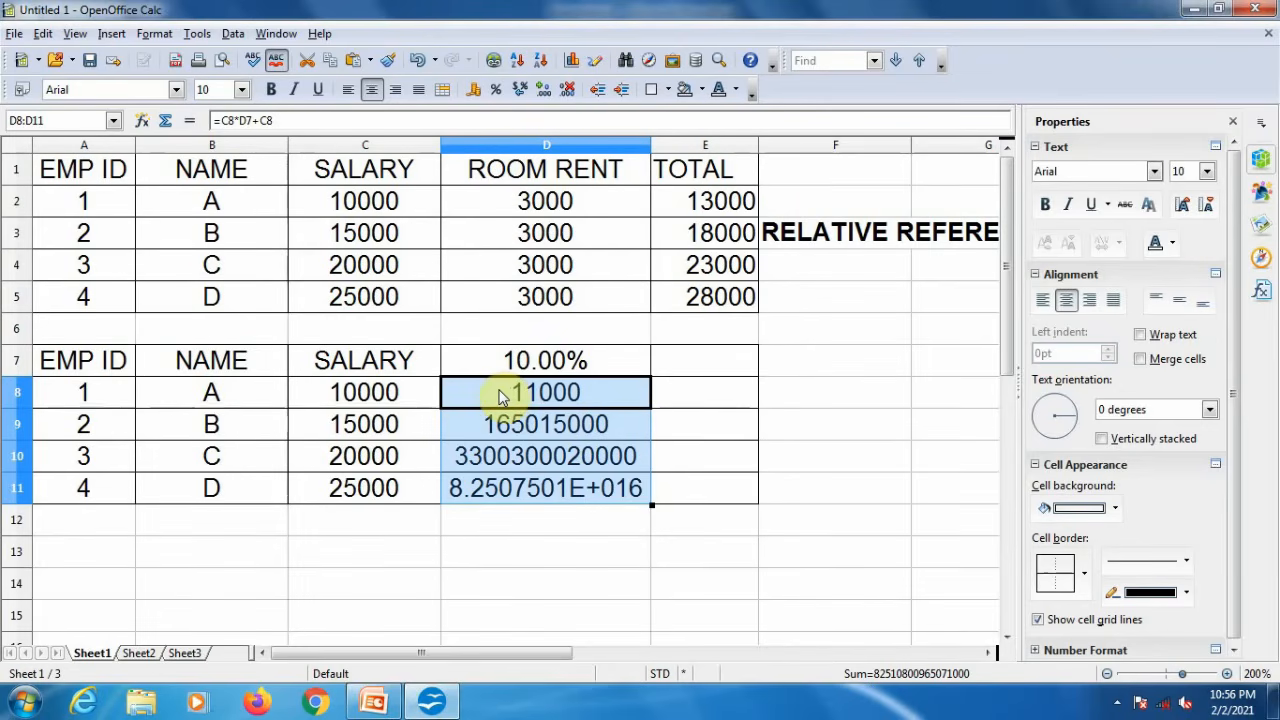
Step: Examine how the formulas in D8 and D9 refer to the salary cells and the percentage cell D7
click(399, 403)
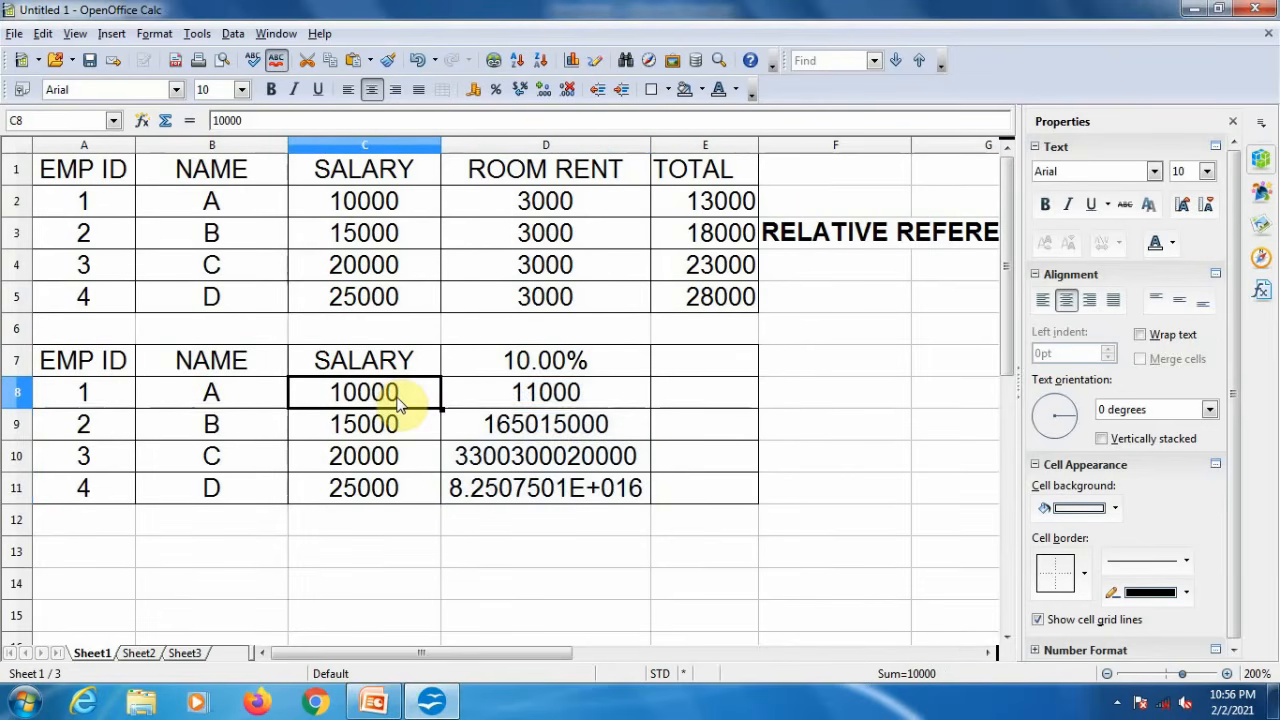
click(546, 391)
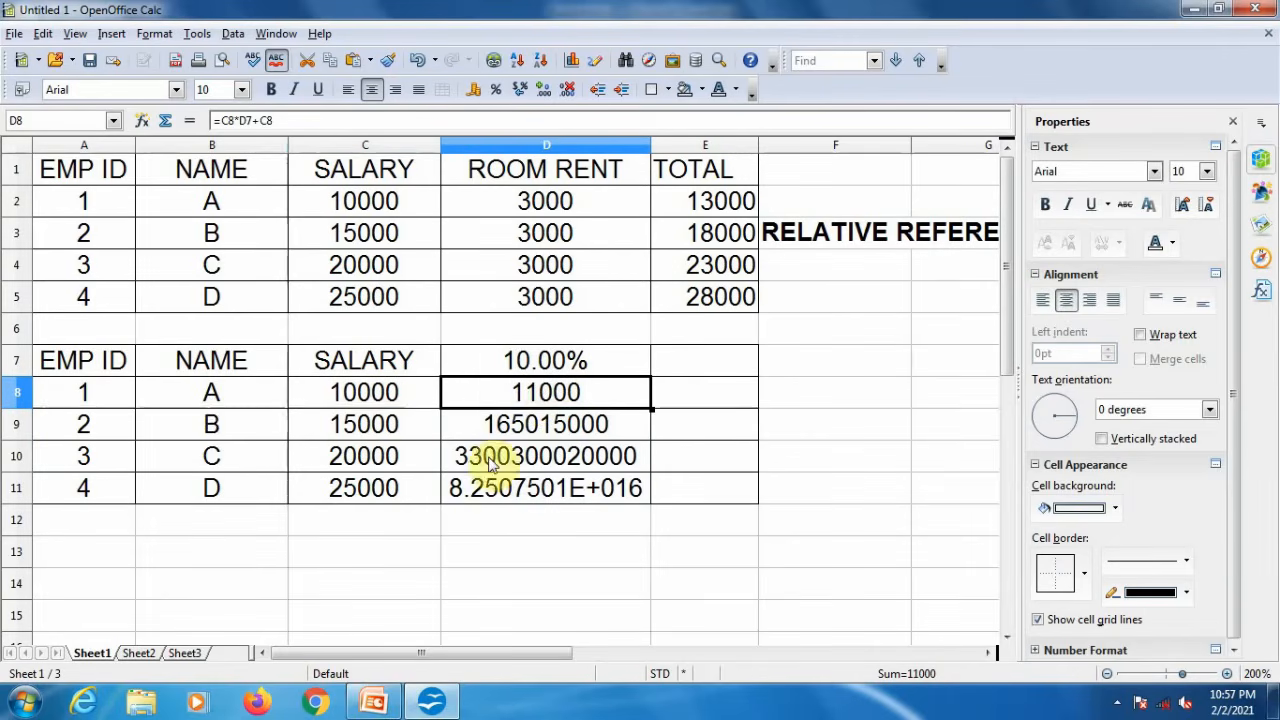
click(491, 425)
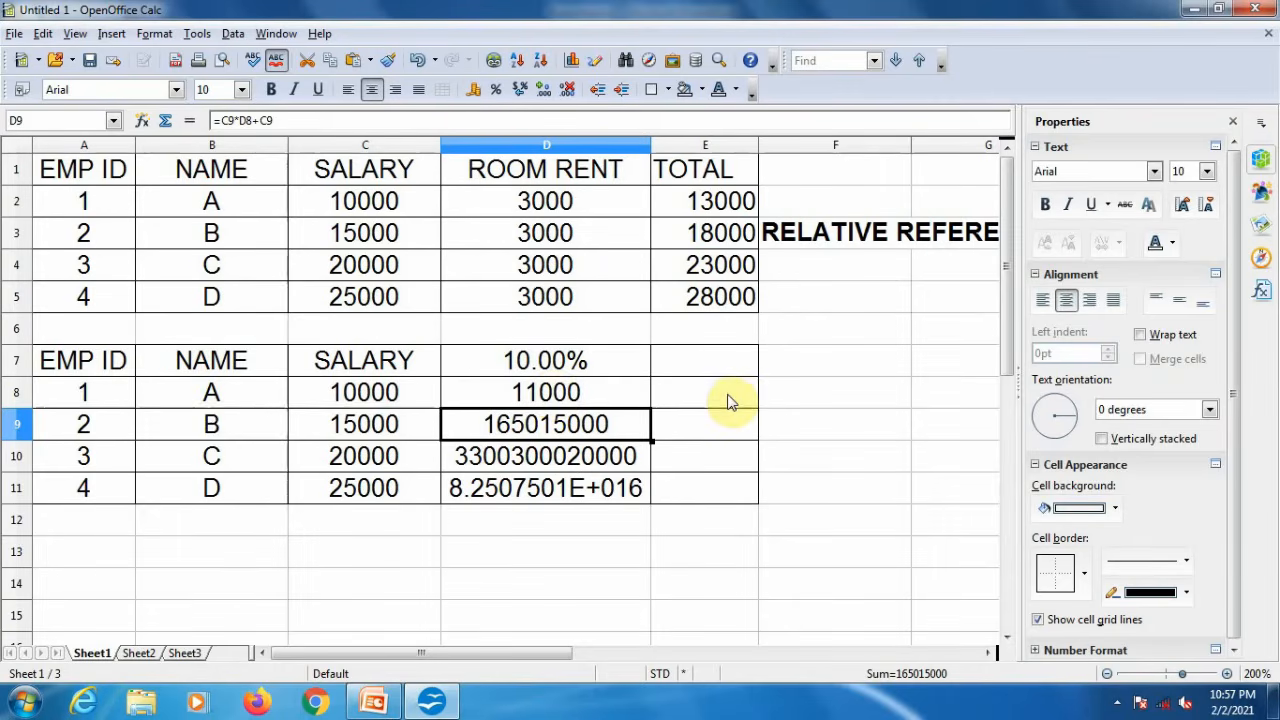
click(535, 396)
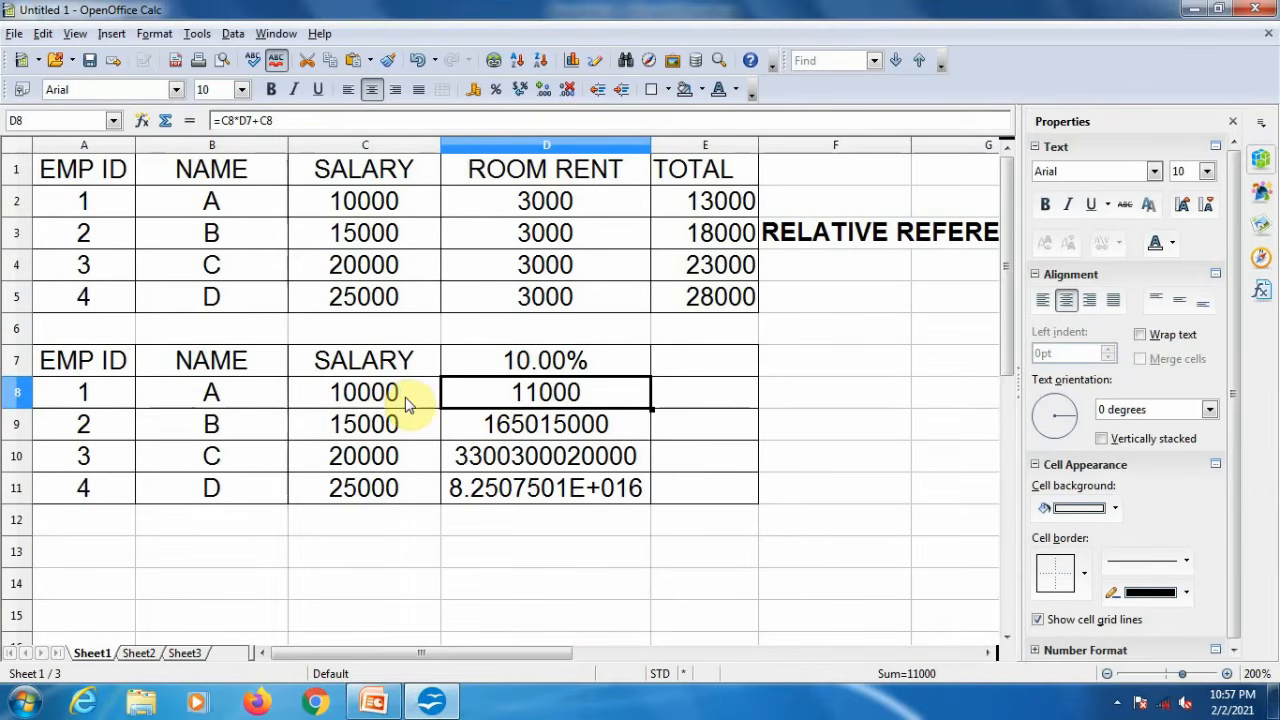
click(540, 366)
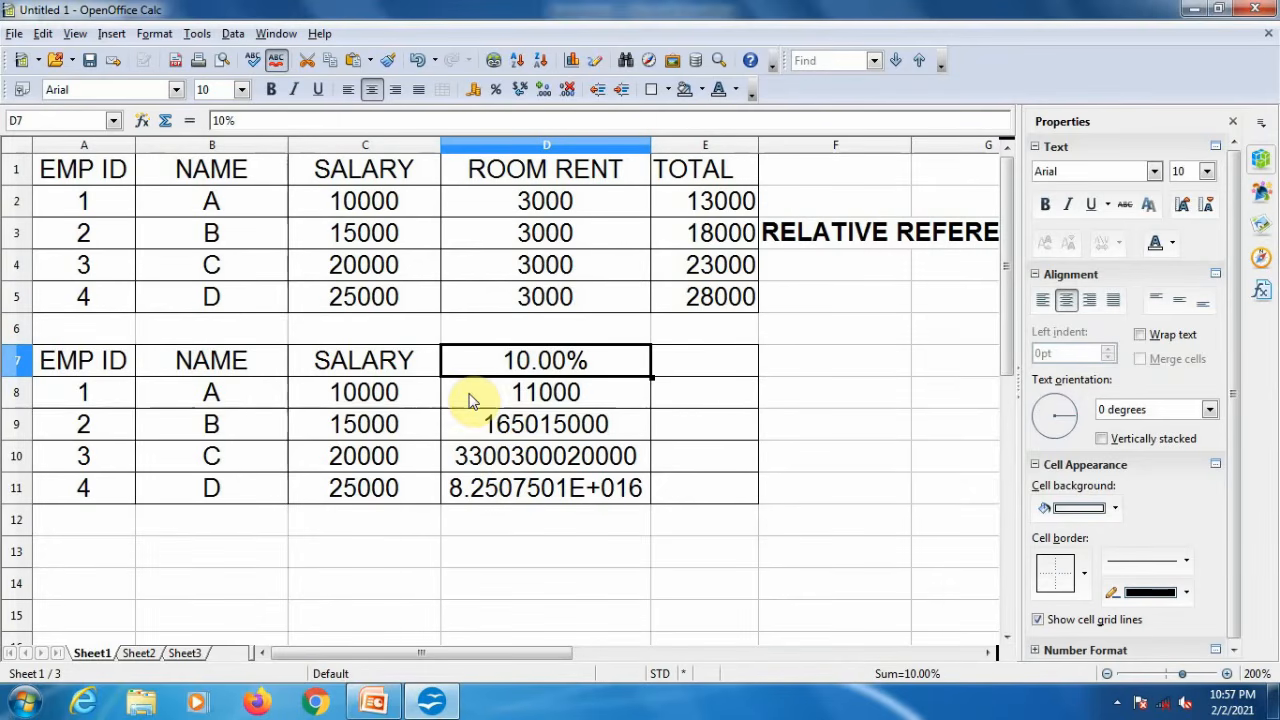
click(404, 398)
click(551, 392)
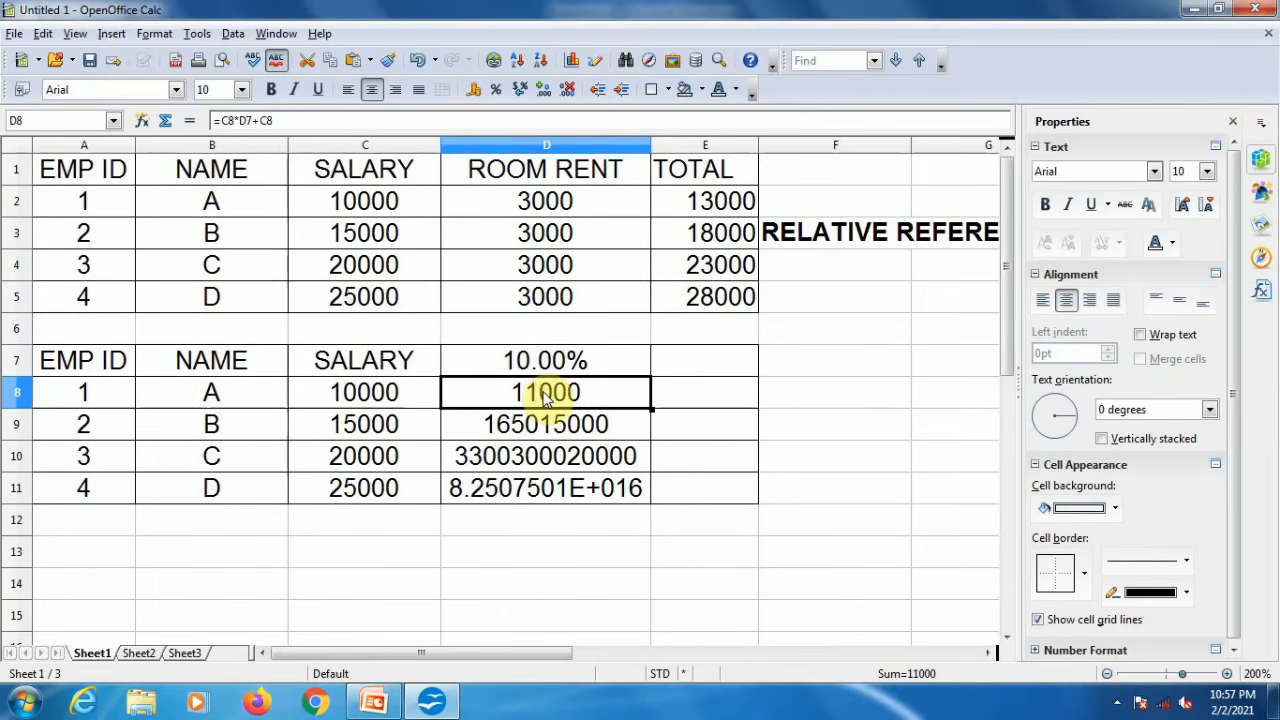
click(541, 366)
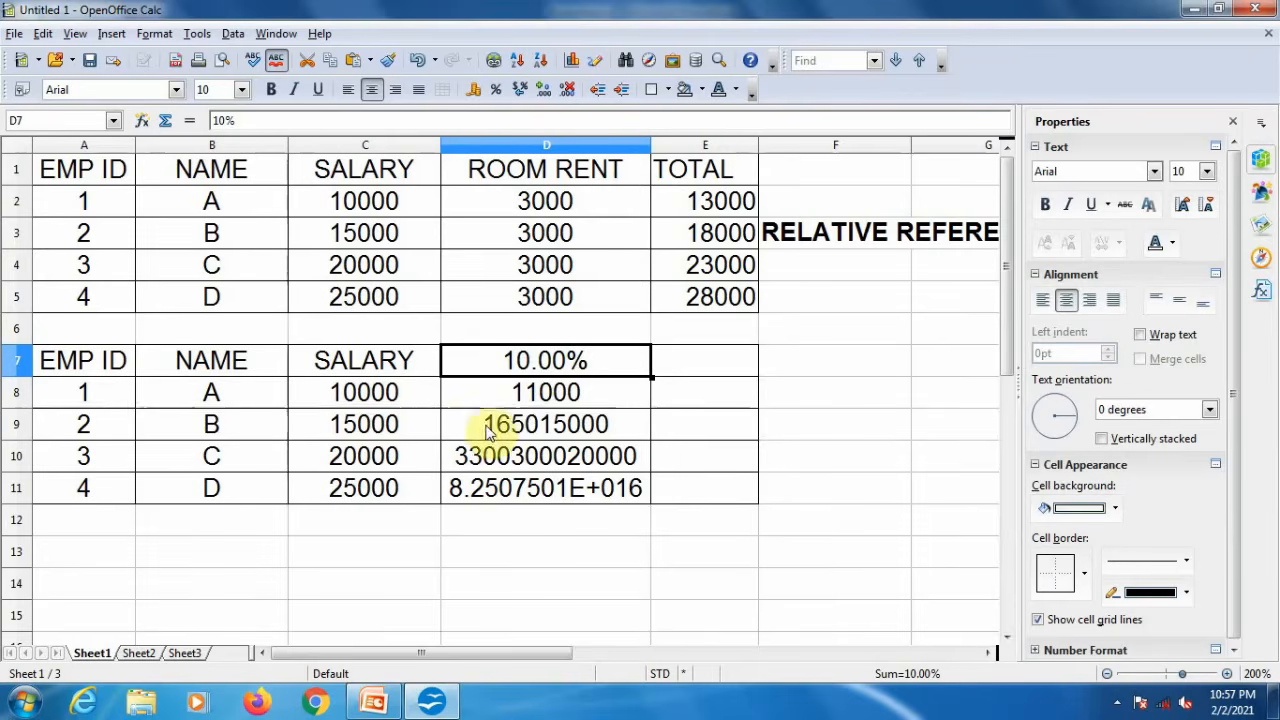
click(545, 428)
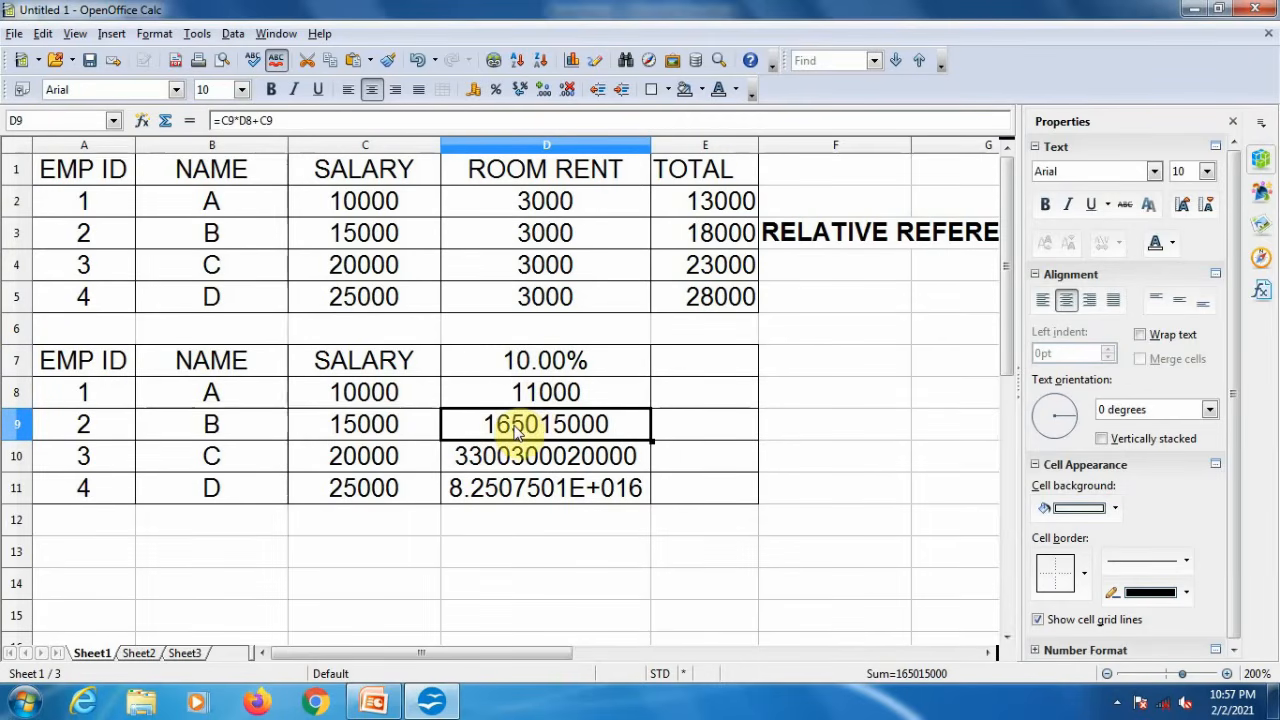
click(417, 398)
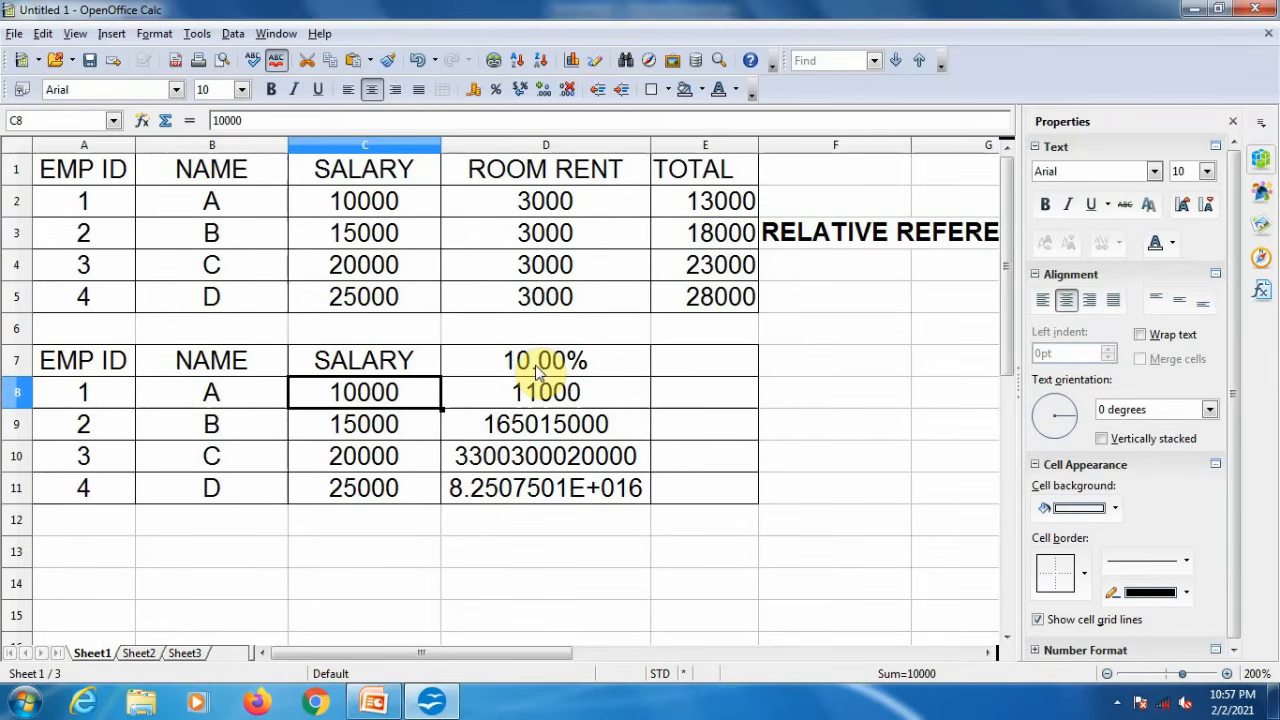
click(542, 393)
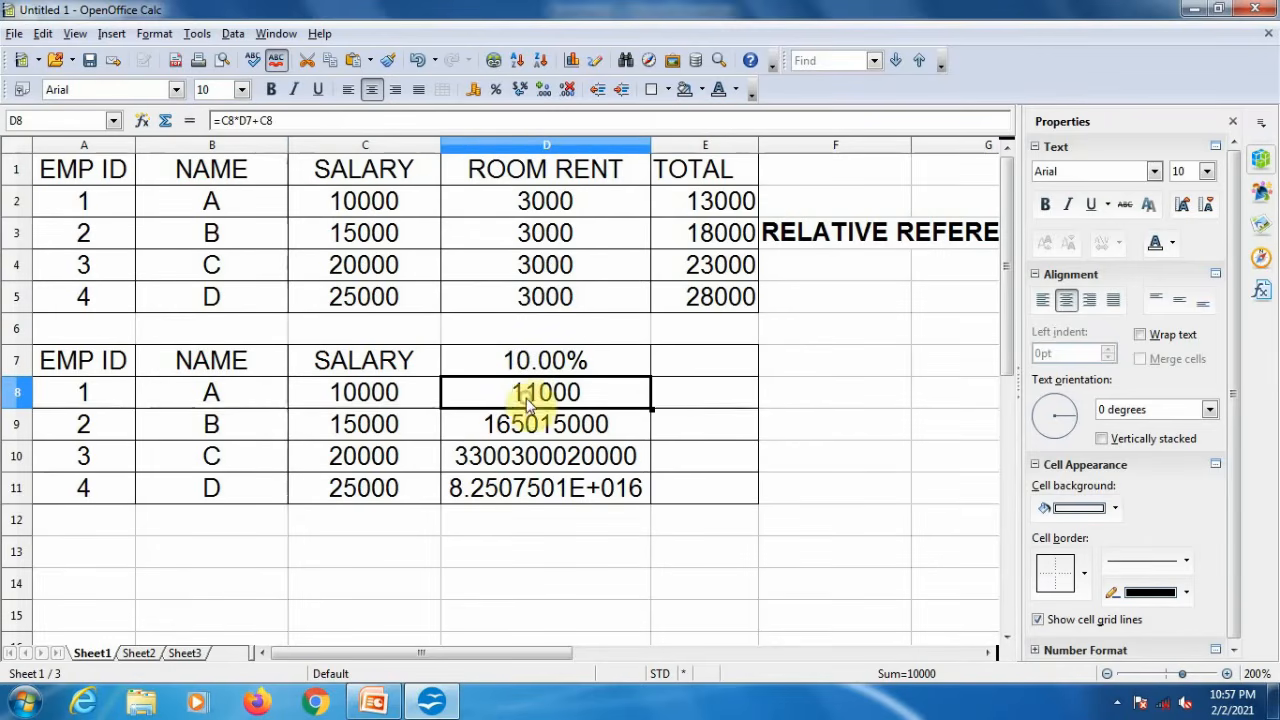
Step: Make the percentage reference in cell D8 absolute by changing its formula to =C8*$D$7+C8
click(222, 121)
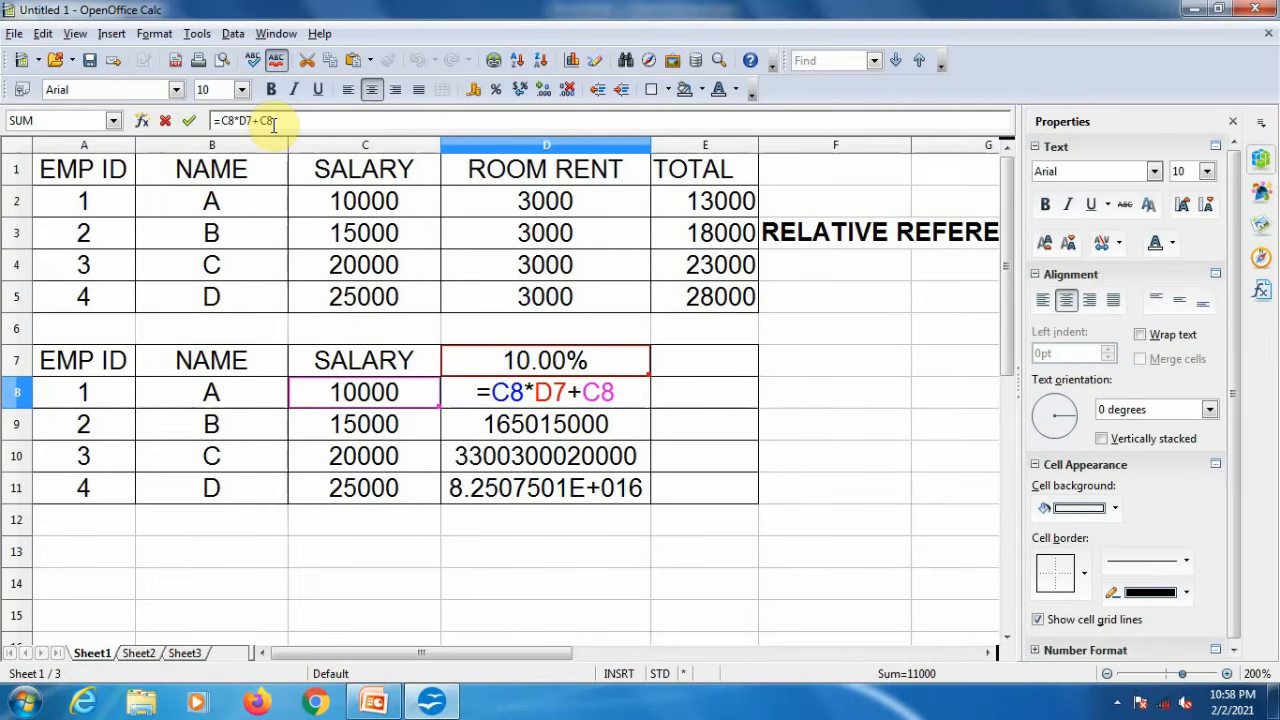
key(Right)
key(Right)
key(Right)
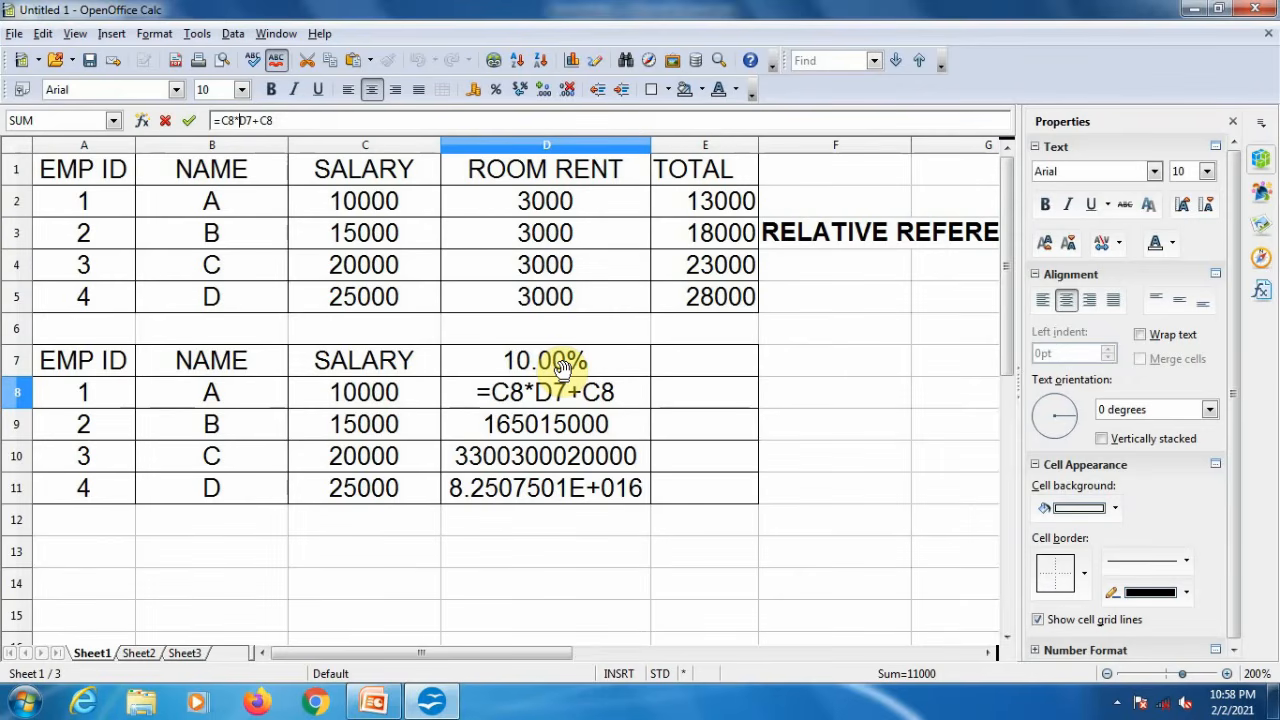
text($D)
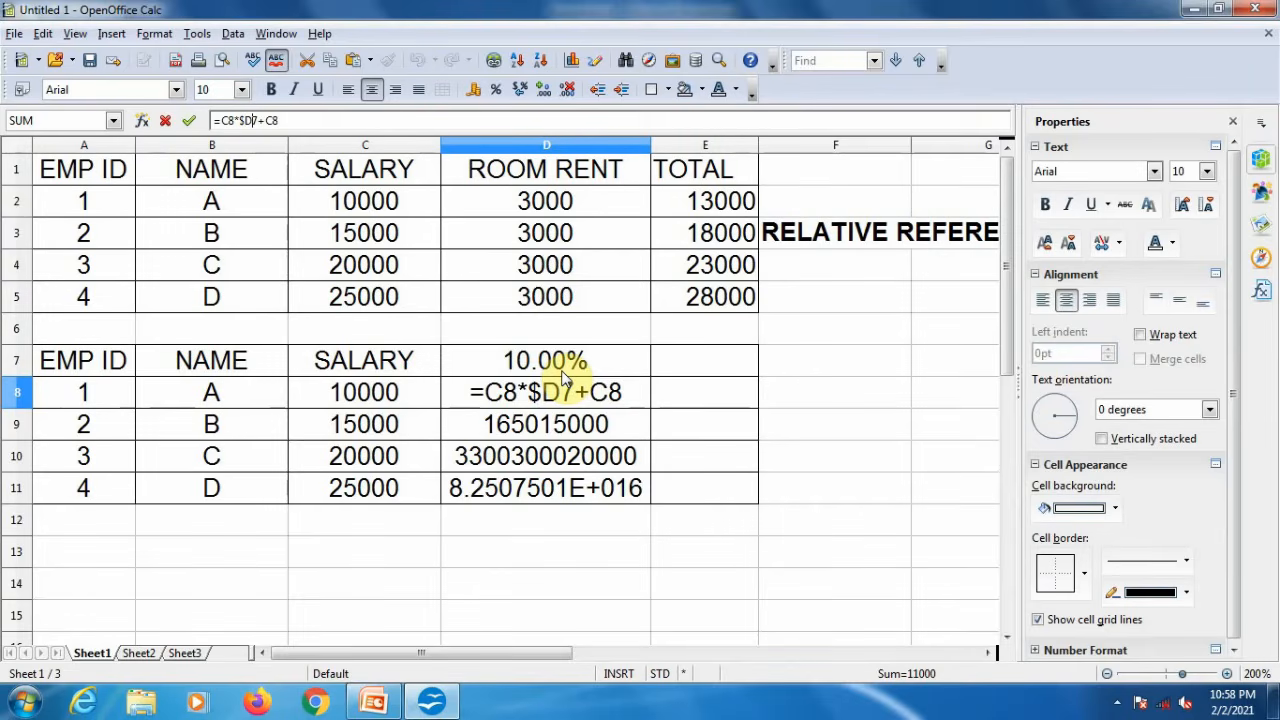
text($)
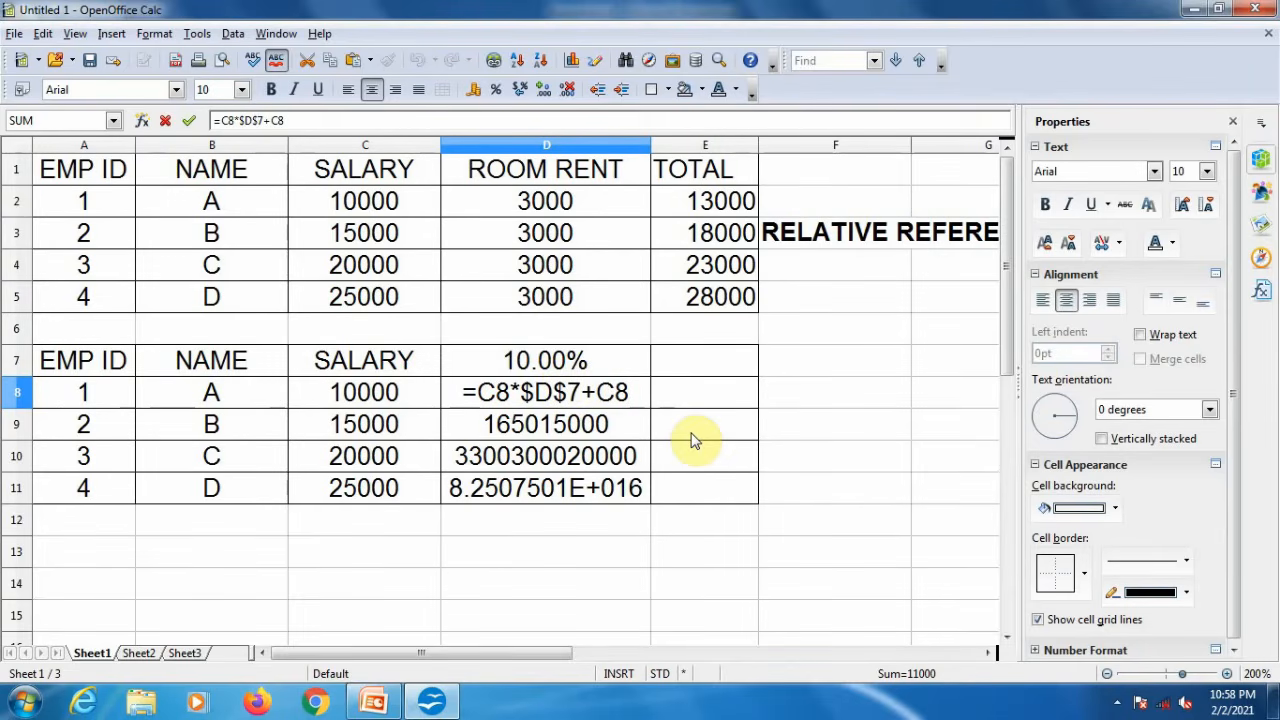
key(Return)
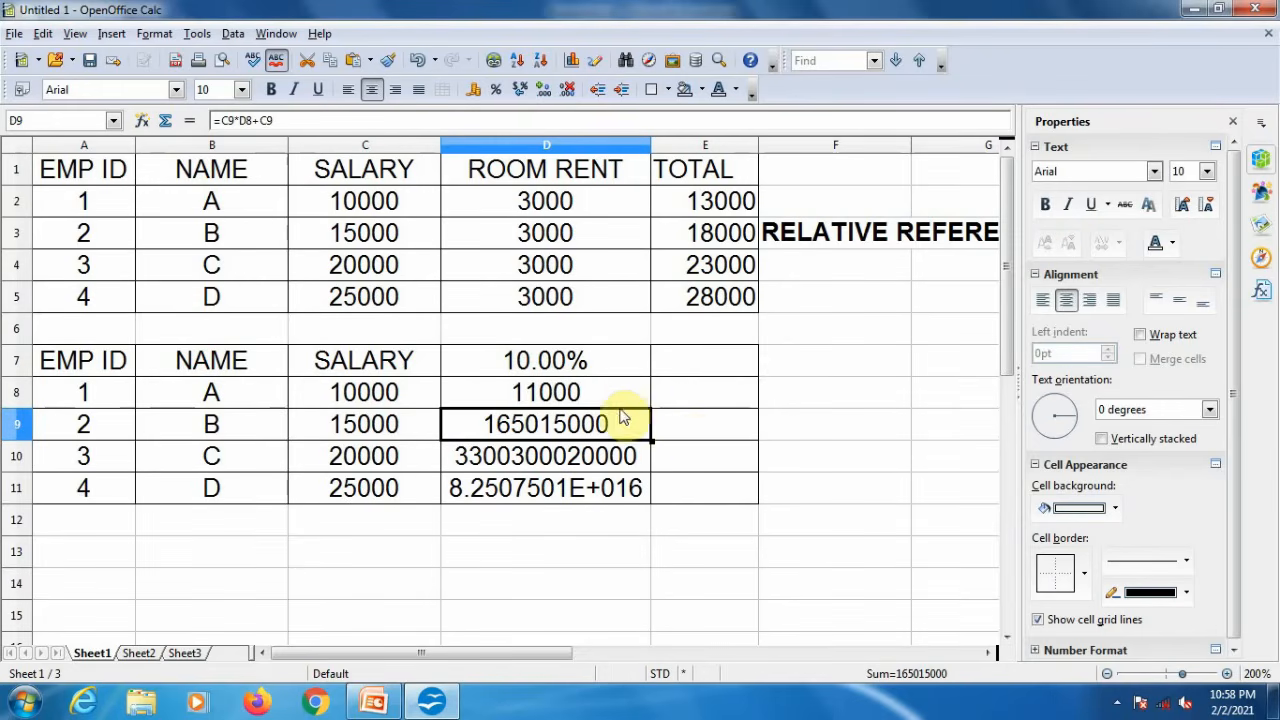
Step: Fill the corrected formula in D8 down through D11, replacing the formulas for the other three employees
click(632, 395)
drag(651, 408, 651, 503)
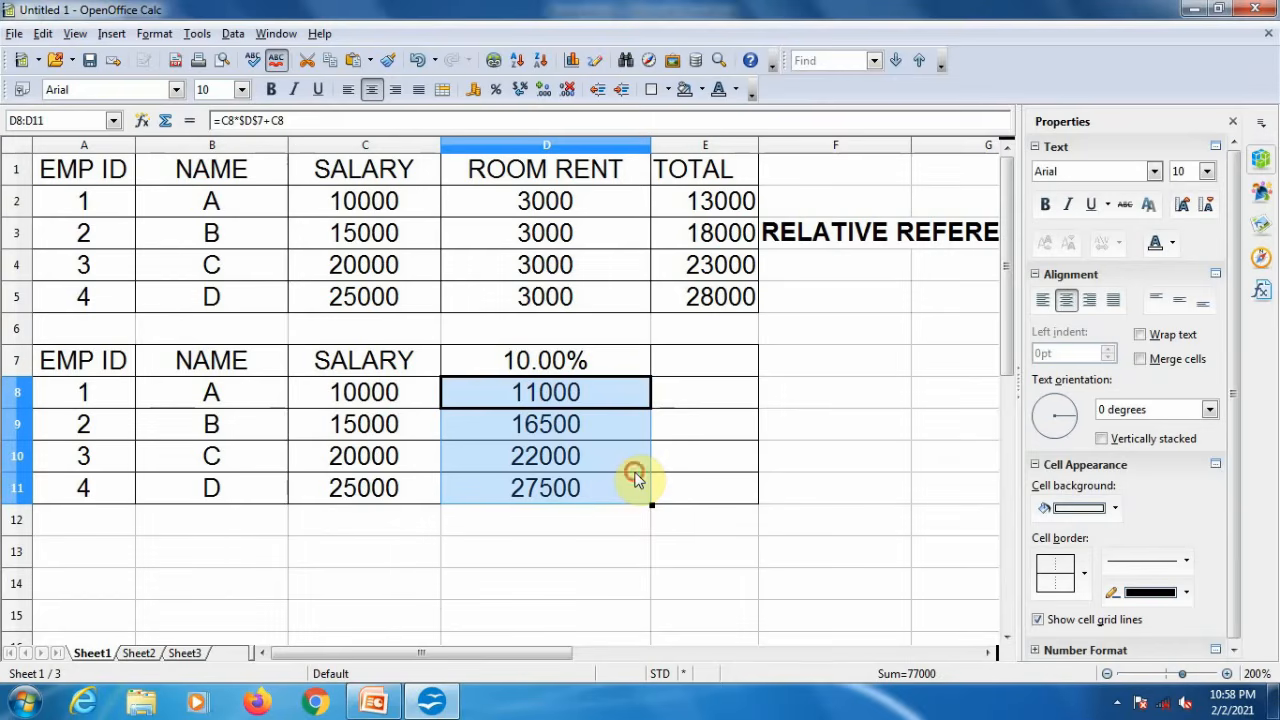
click(628, 462)
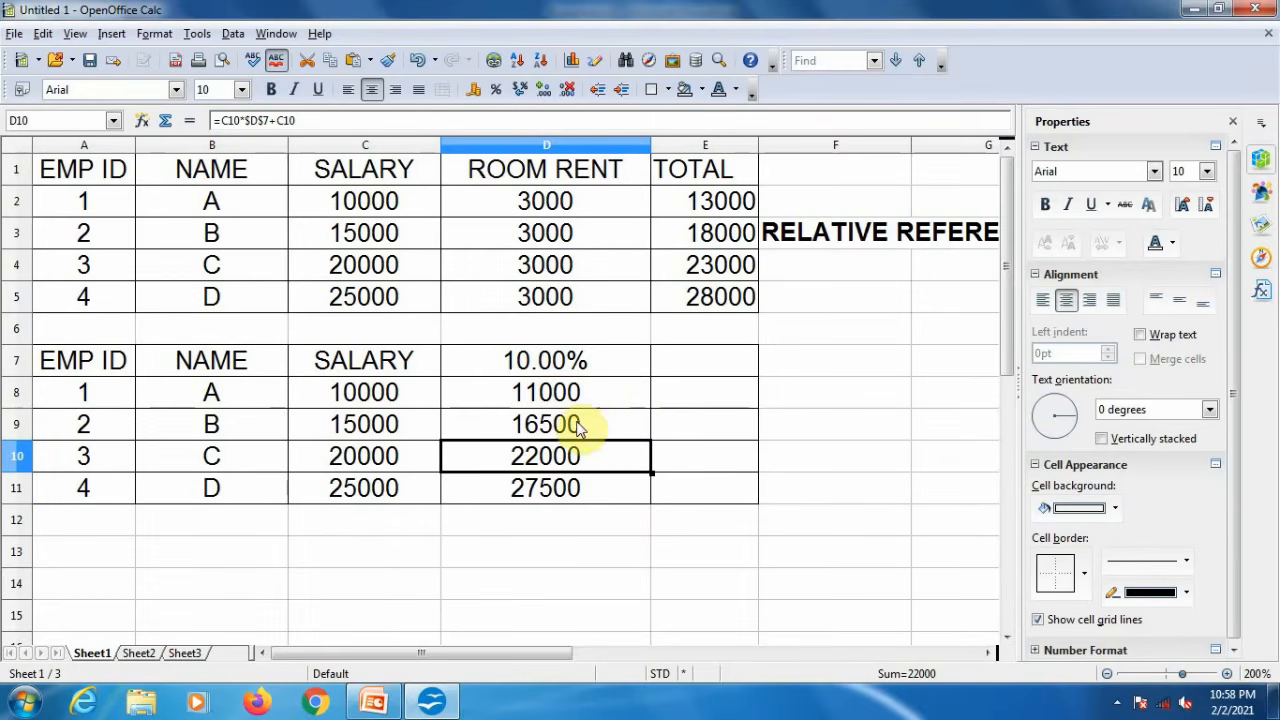
Step: Examine the percentage cell D7 and how the formulas in D8 to D11 refer to it and to each salary
click(567, 366)
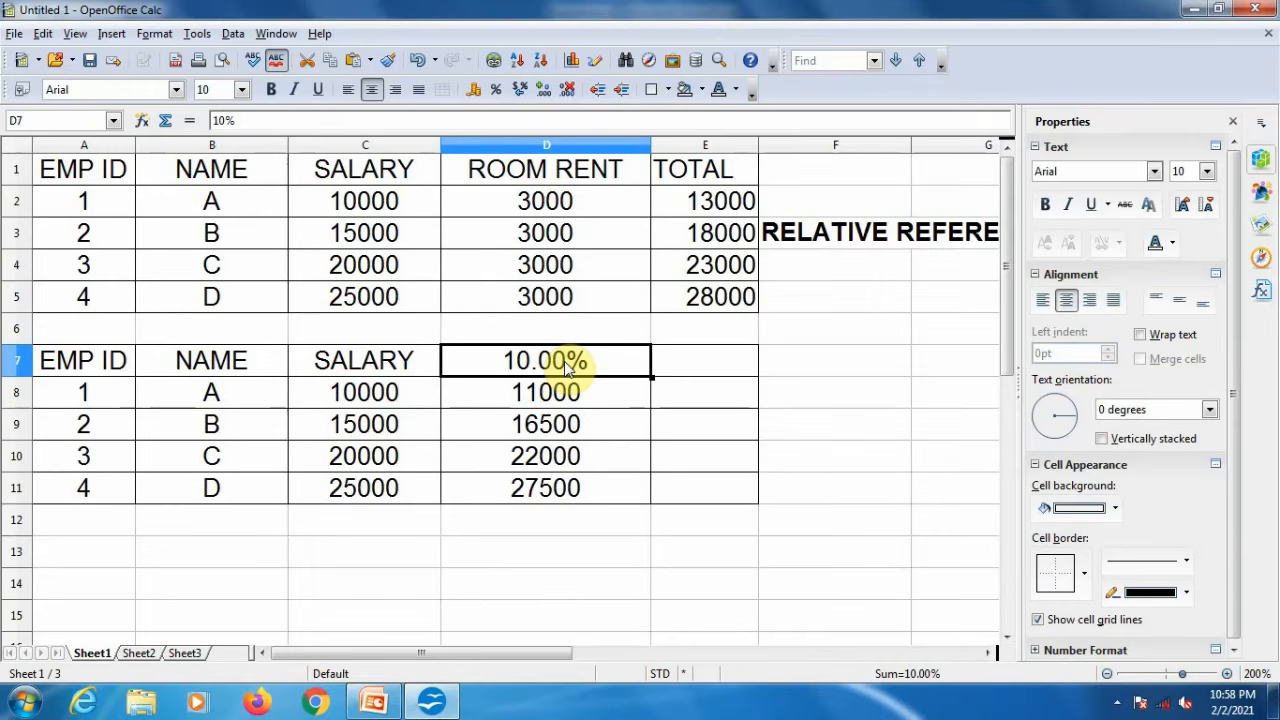
click(573, 396)
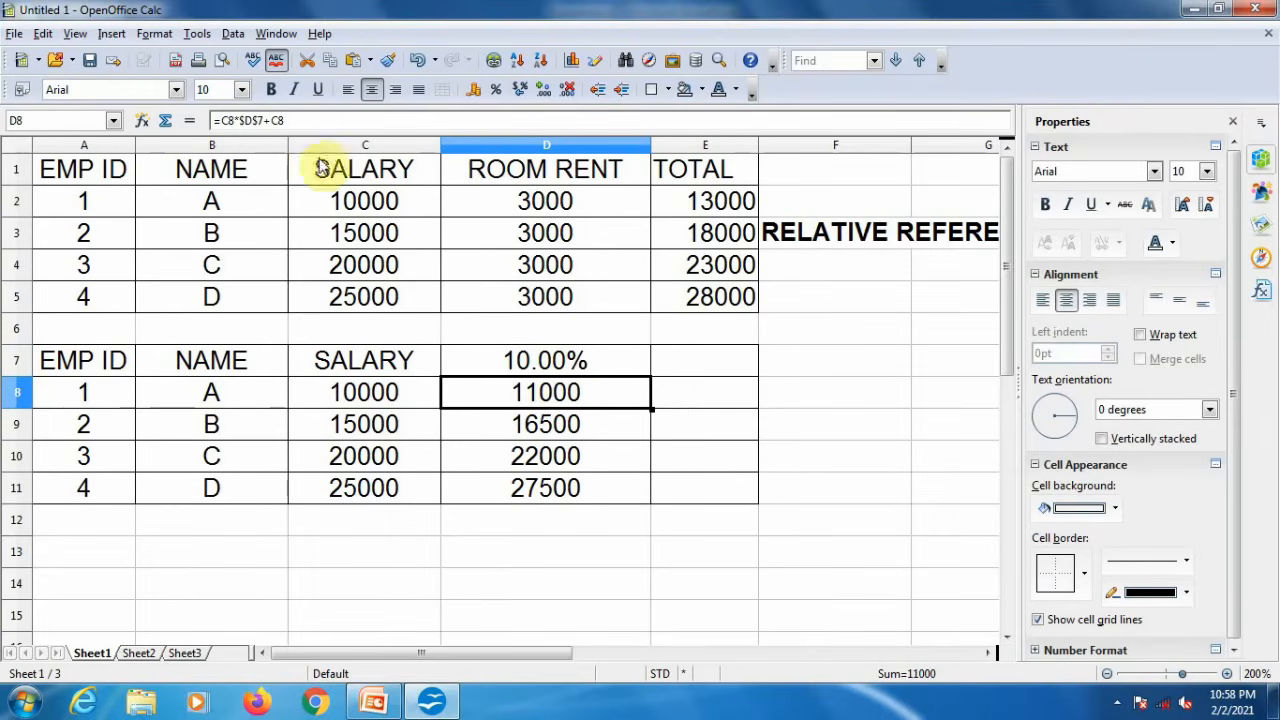
click(252, 120)
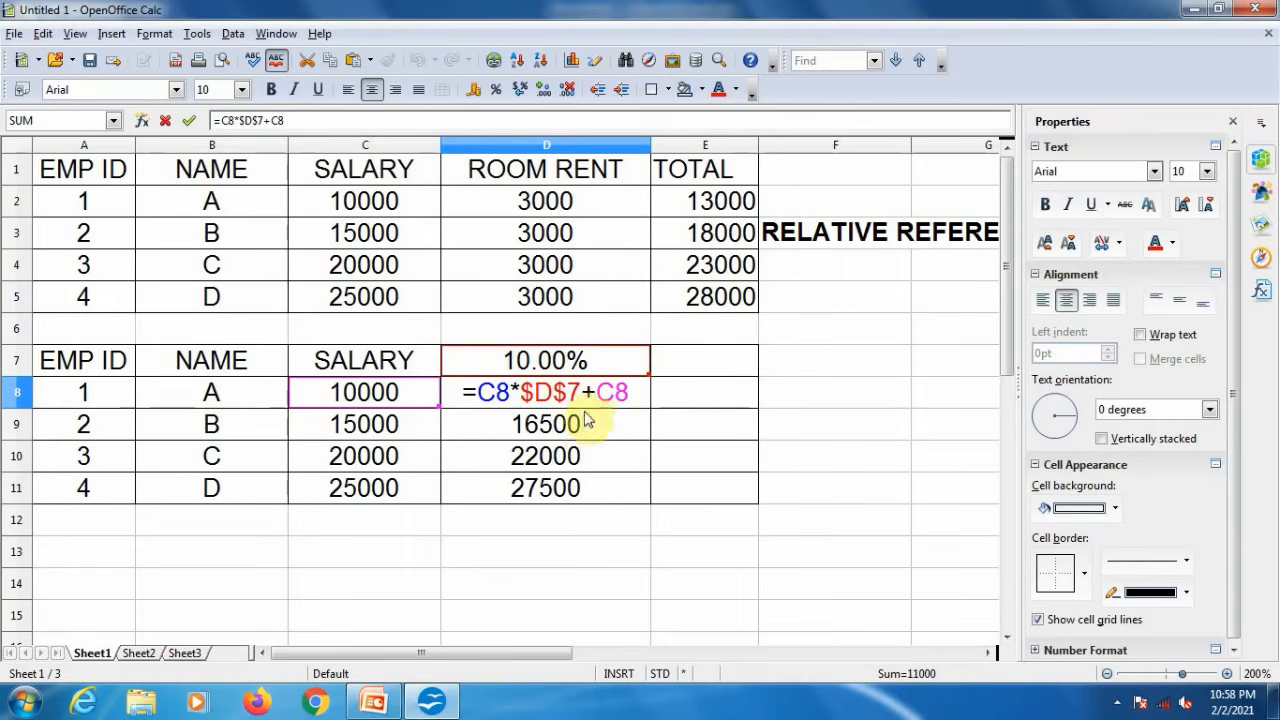
key(Return)
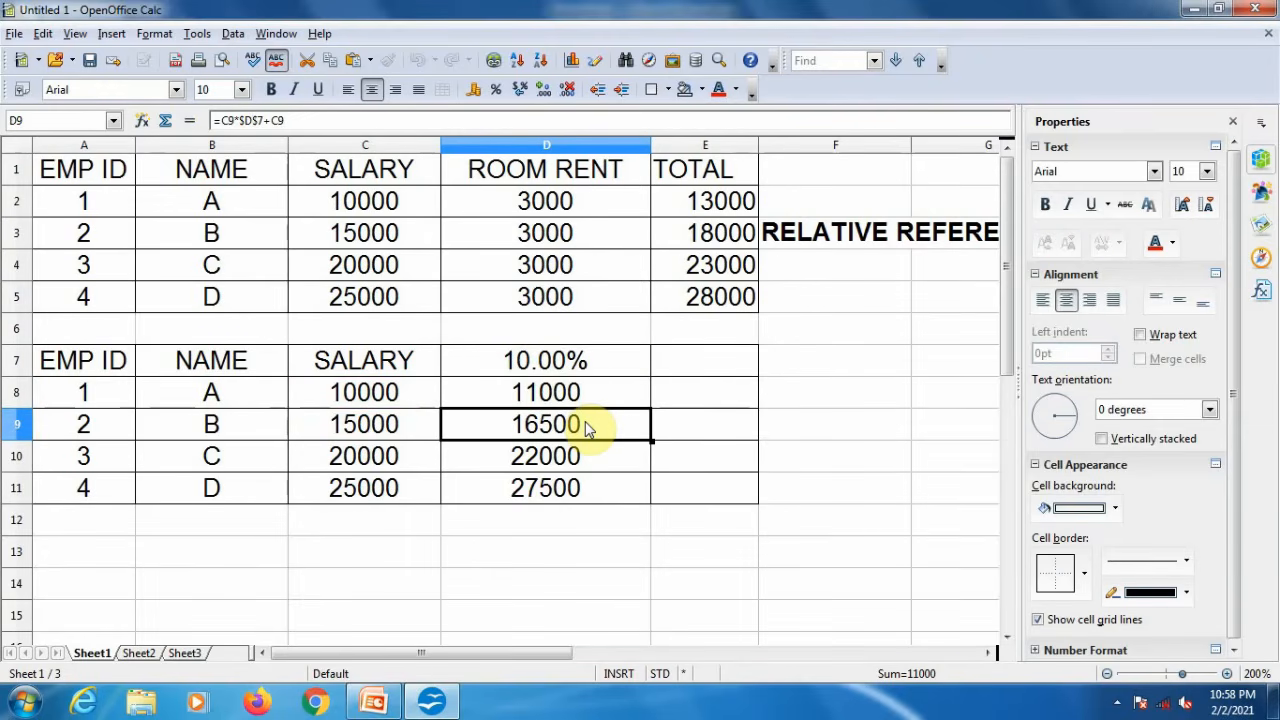
key(Up)
key(Down)
key(Down)
key(Down)
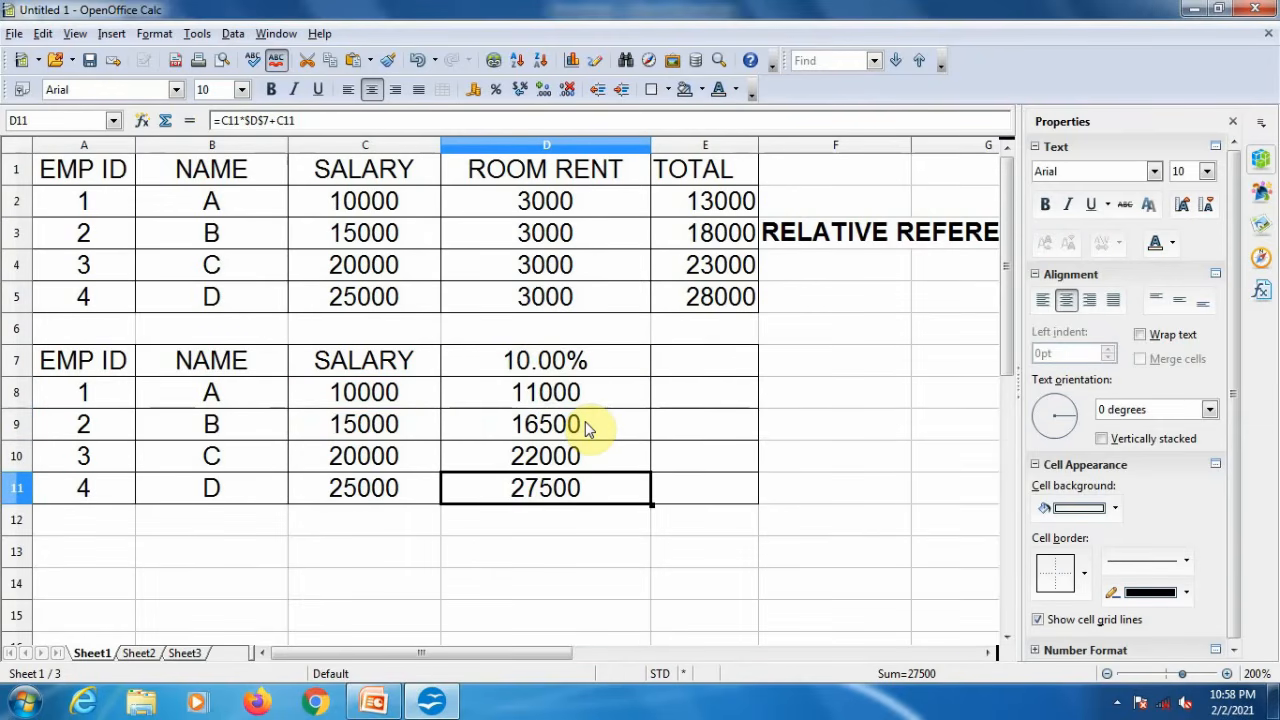
Step: Enter the label ABSOLUTE REFERENCE in cell F8 beside the lower salary table and make it bold
click(795, 404)
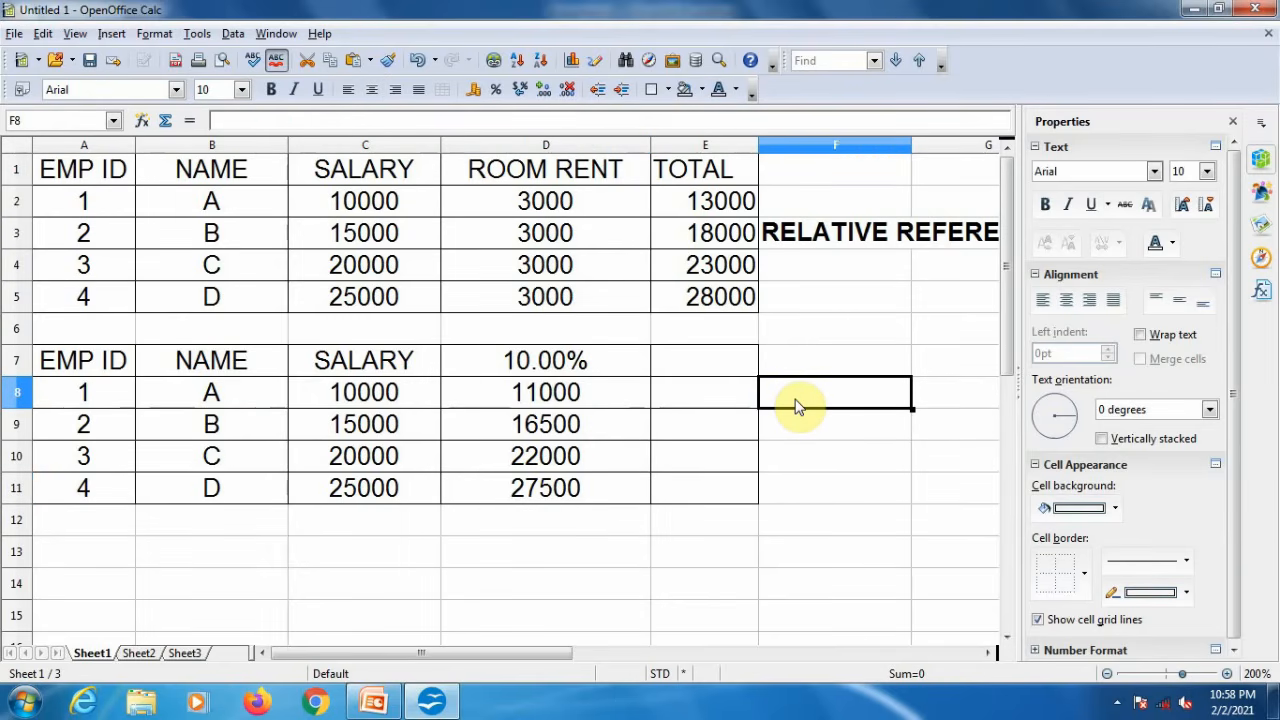
text(ABSOL)
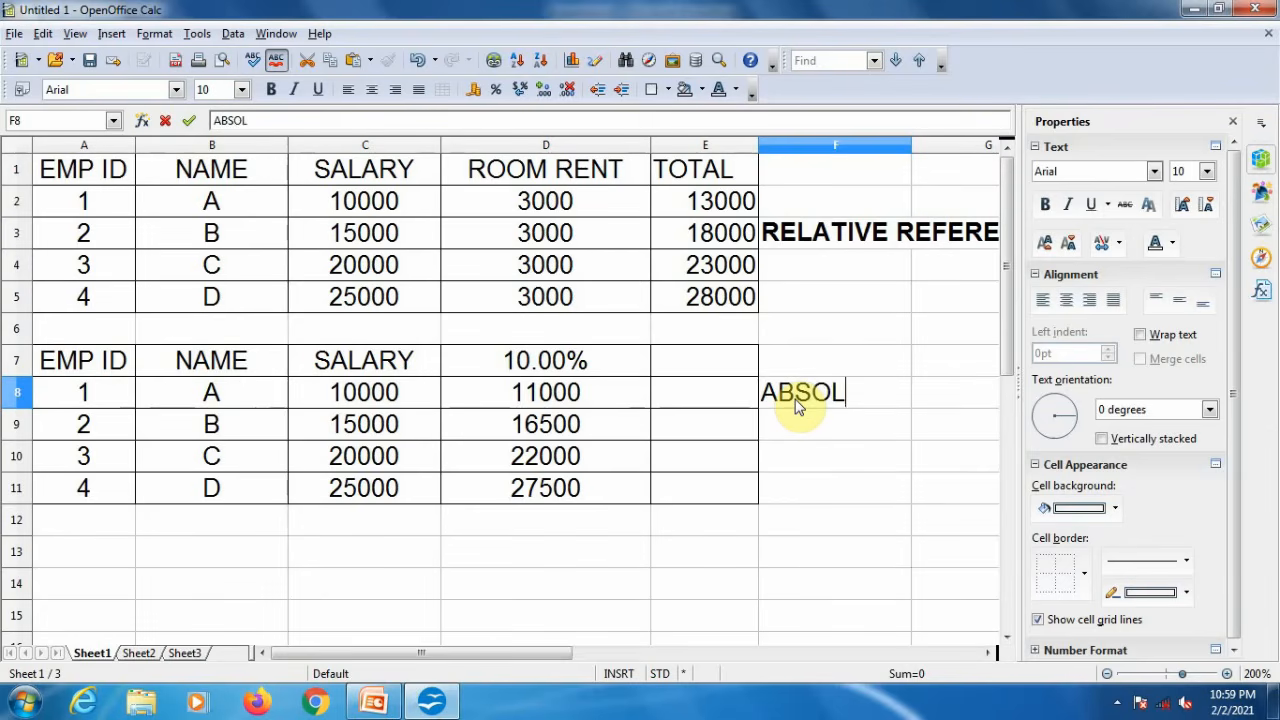
text(UTE REFE)
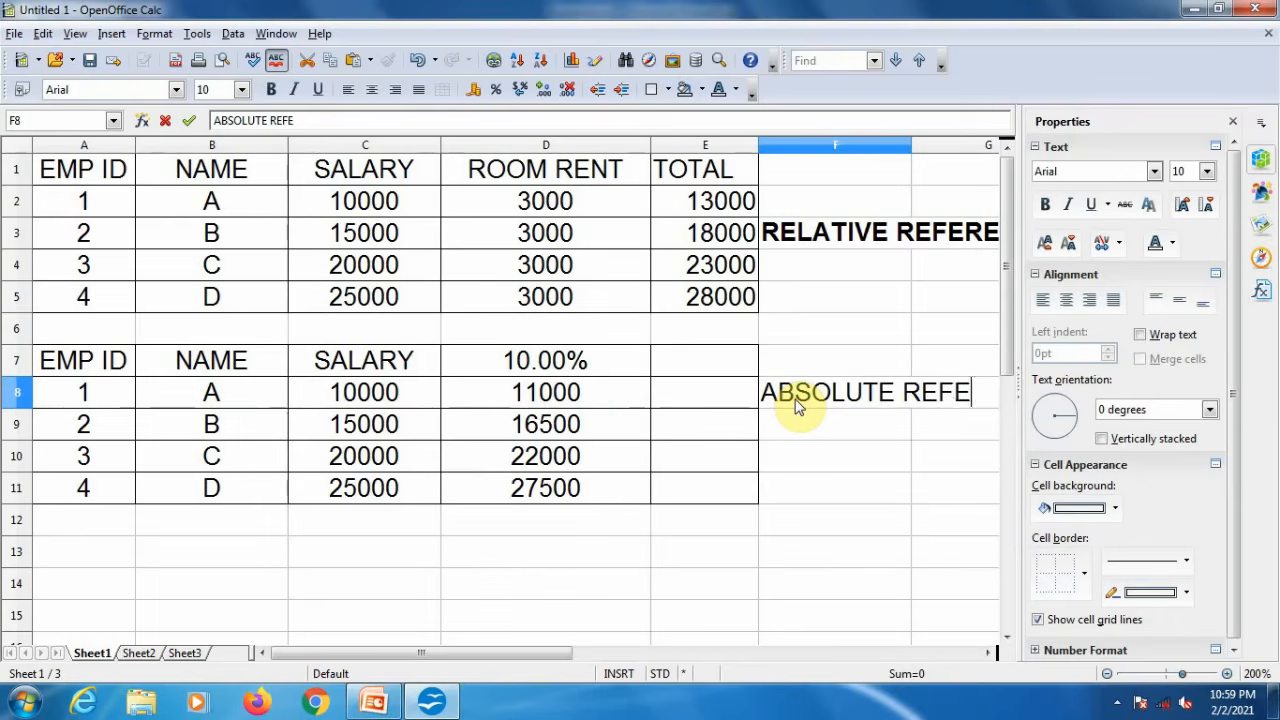
text(RENCE)
key(Return)
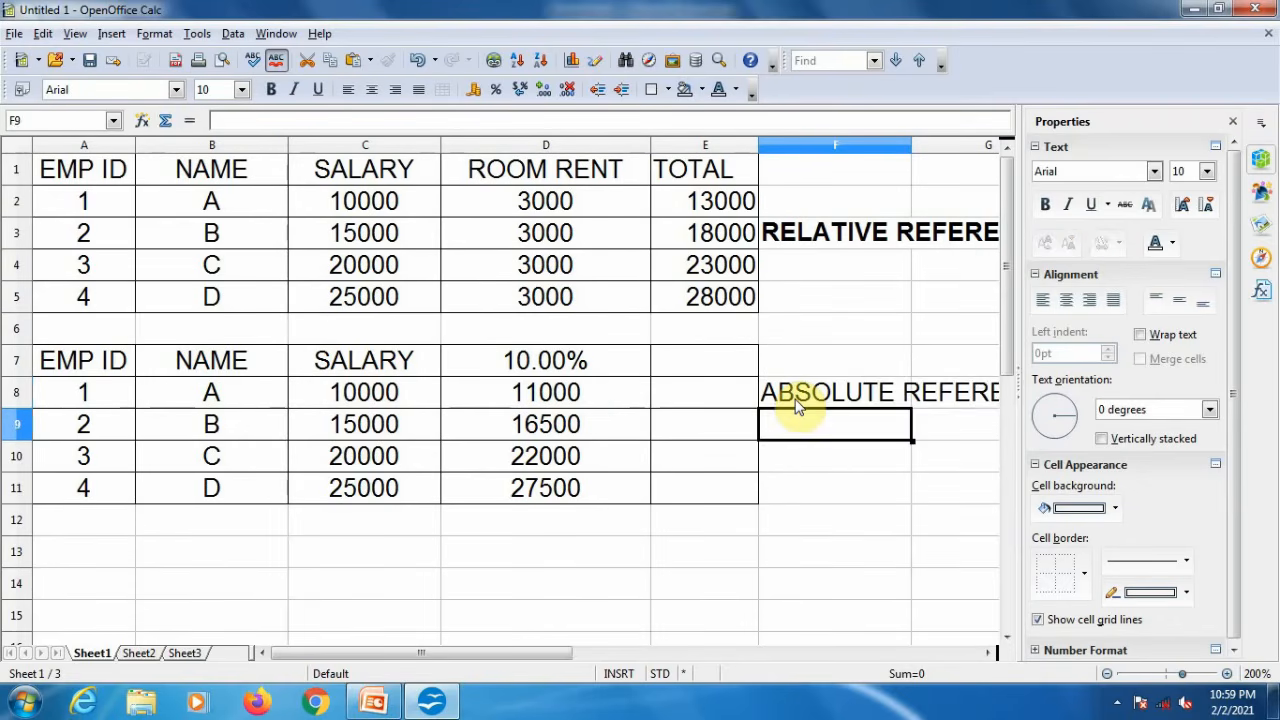
scroll(838, 322, down, 1)
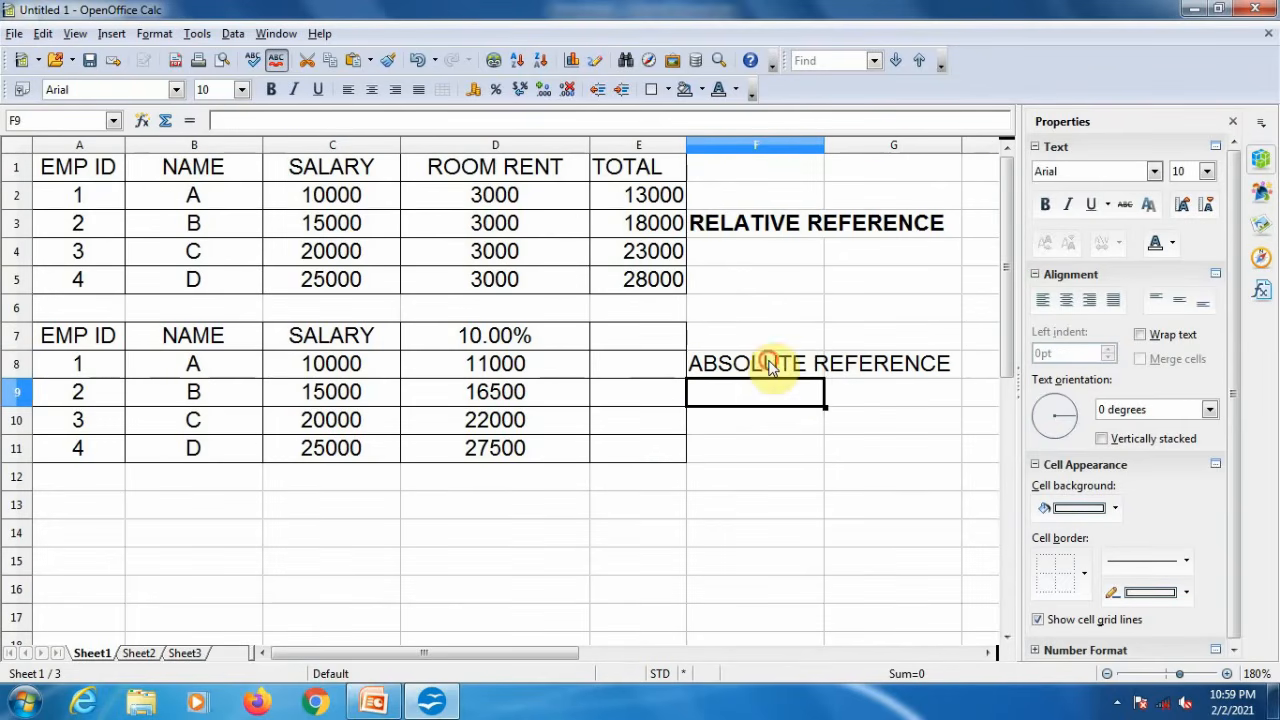
click(763, 363)
click(271, 89)
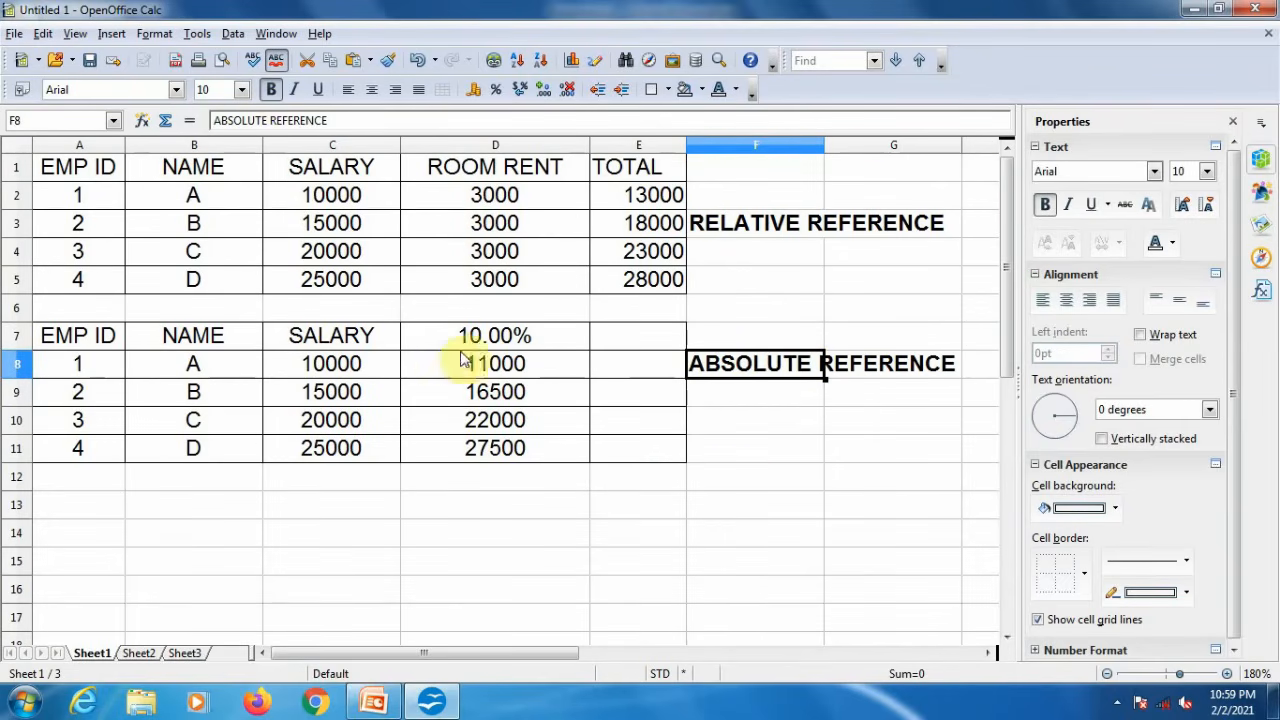
click(745, 478)
Step: Enter the numbers 1 to 4 down A13:A16 and 2, 3, 4 across B13:D13 as headers of a new grid
scroll(503, 512, down, 1)
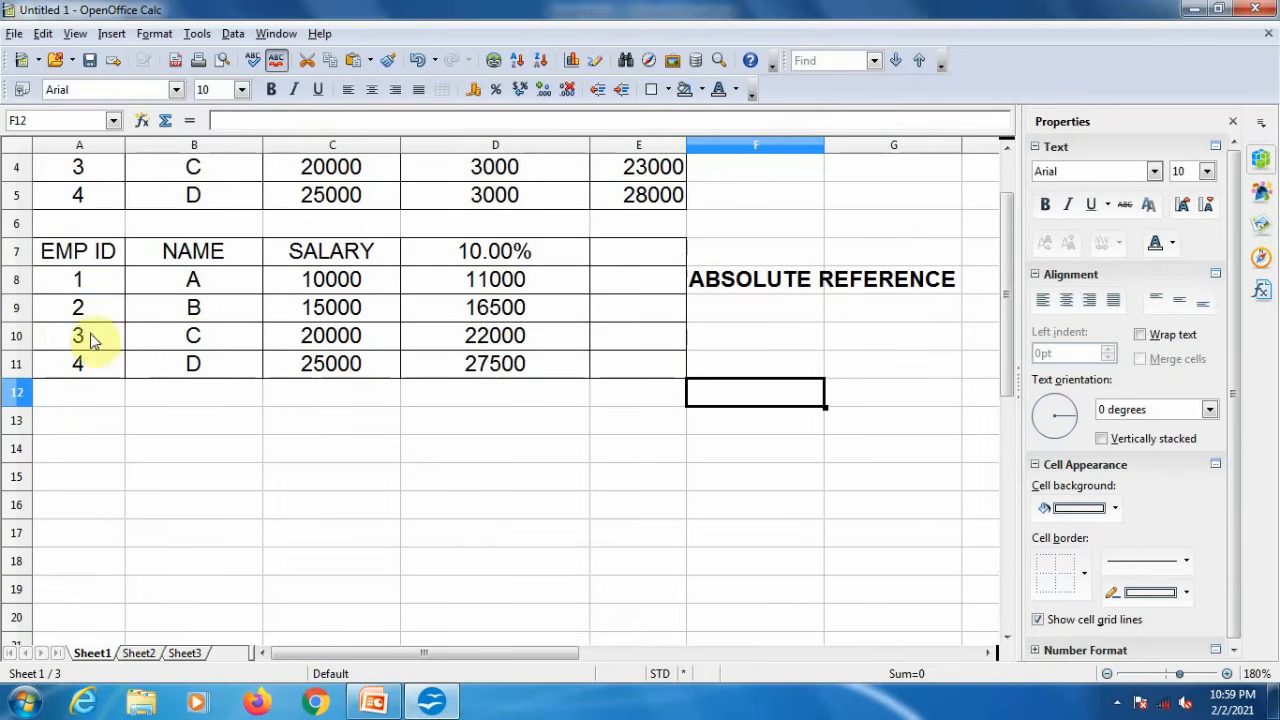
click(103, 421)
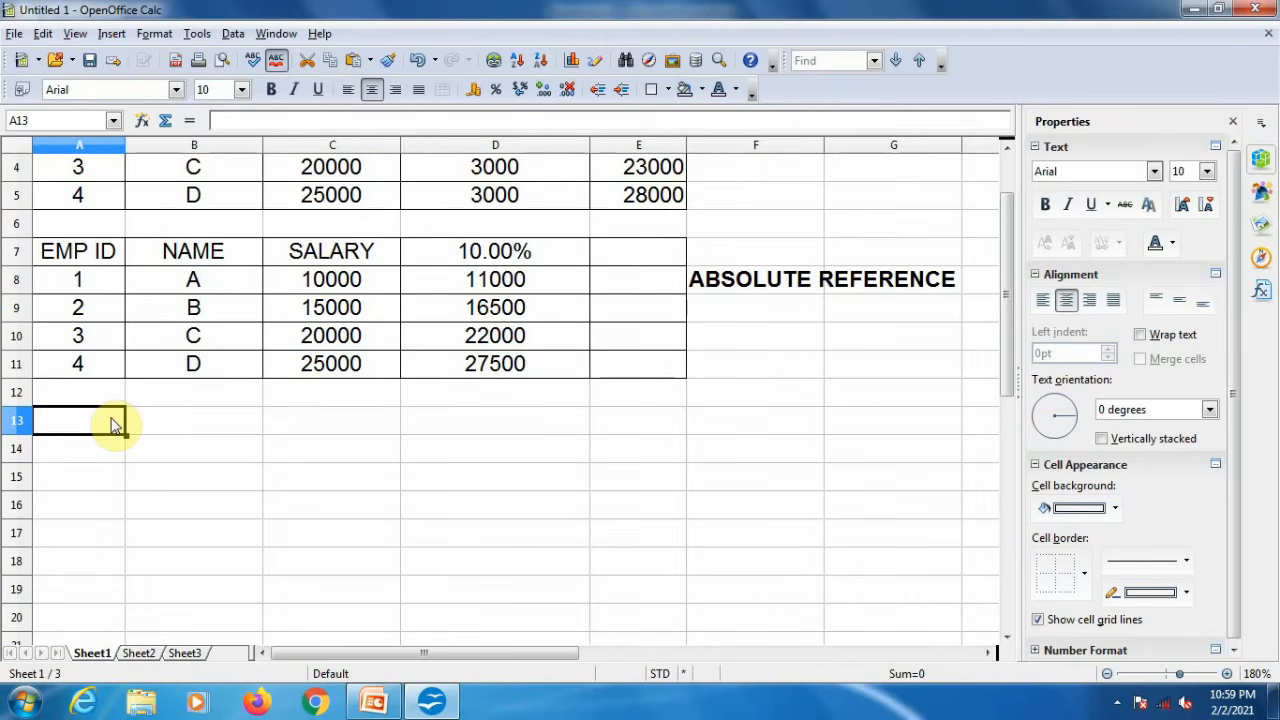
text(1 2 3 4)
key(Tab)
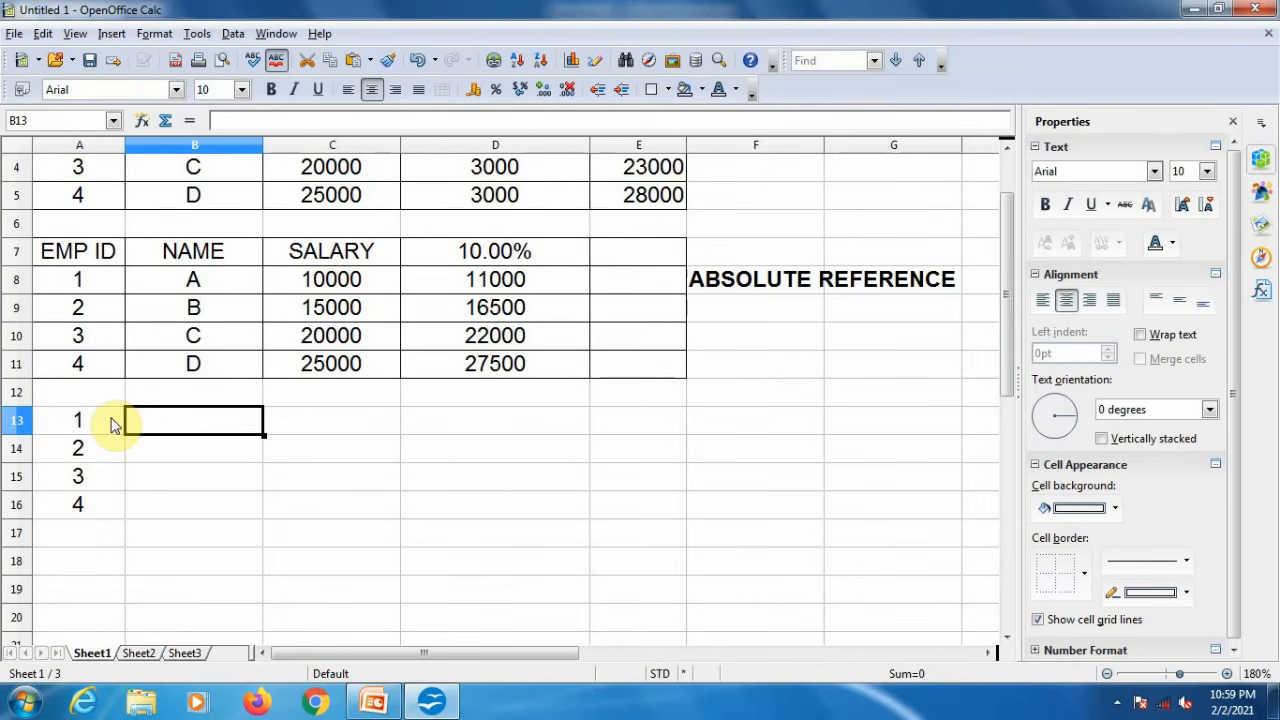
text(2)
key(Tab)
text(3)
key(Tab)
text(4)
key(Return)
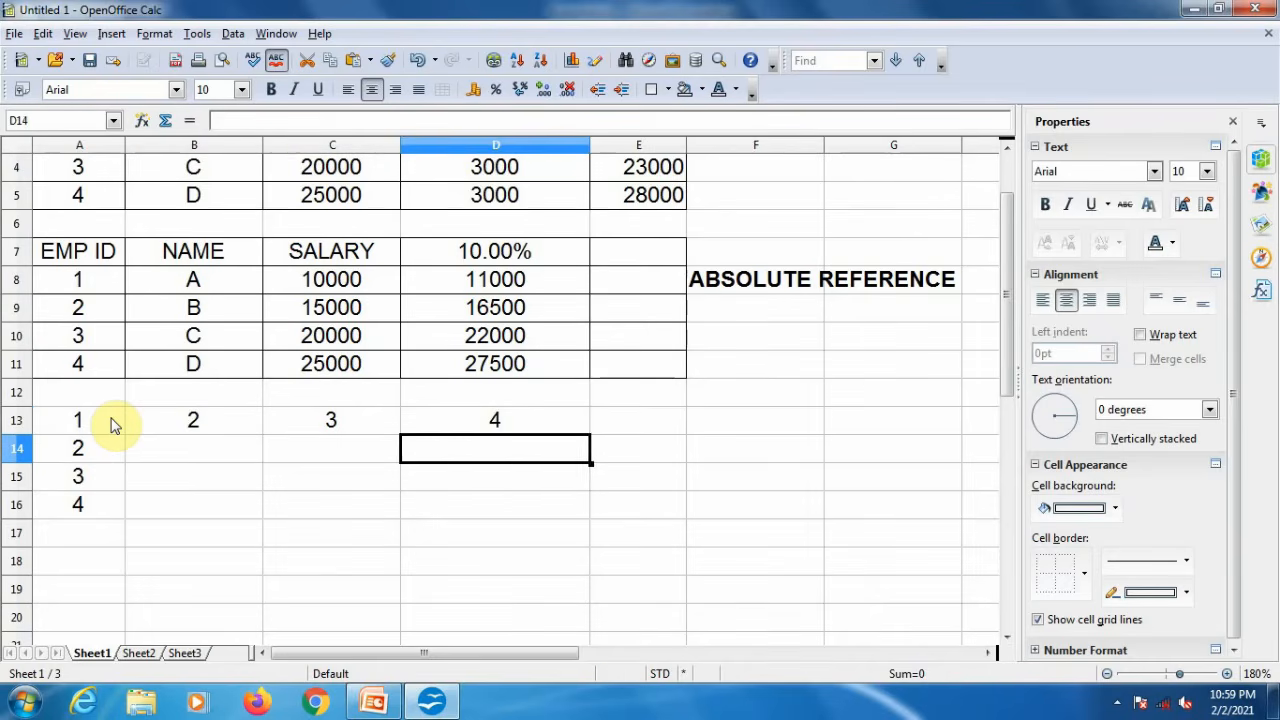
Step: Apply borders around and between all cells of the number grid A13:D16
key(Left)
key(Left)
drag(112, 425, 504, 496)
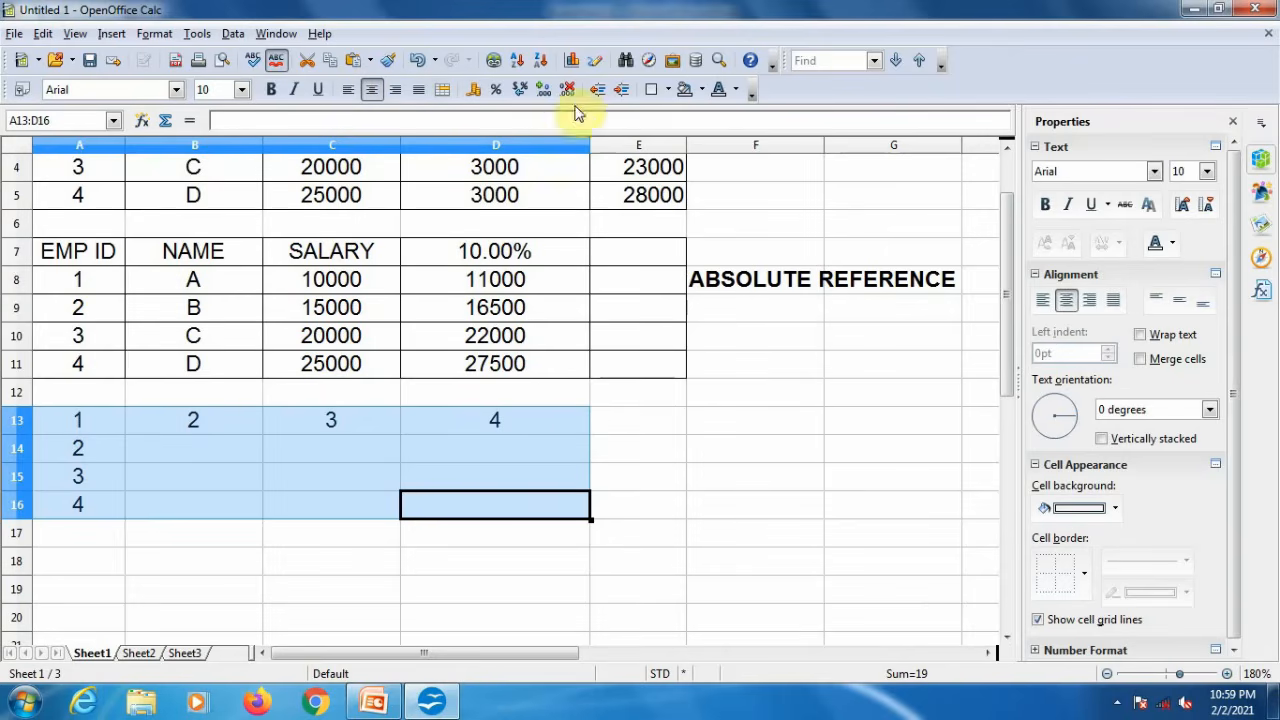
click(663, 90)
click(727, 164)
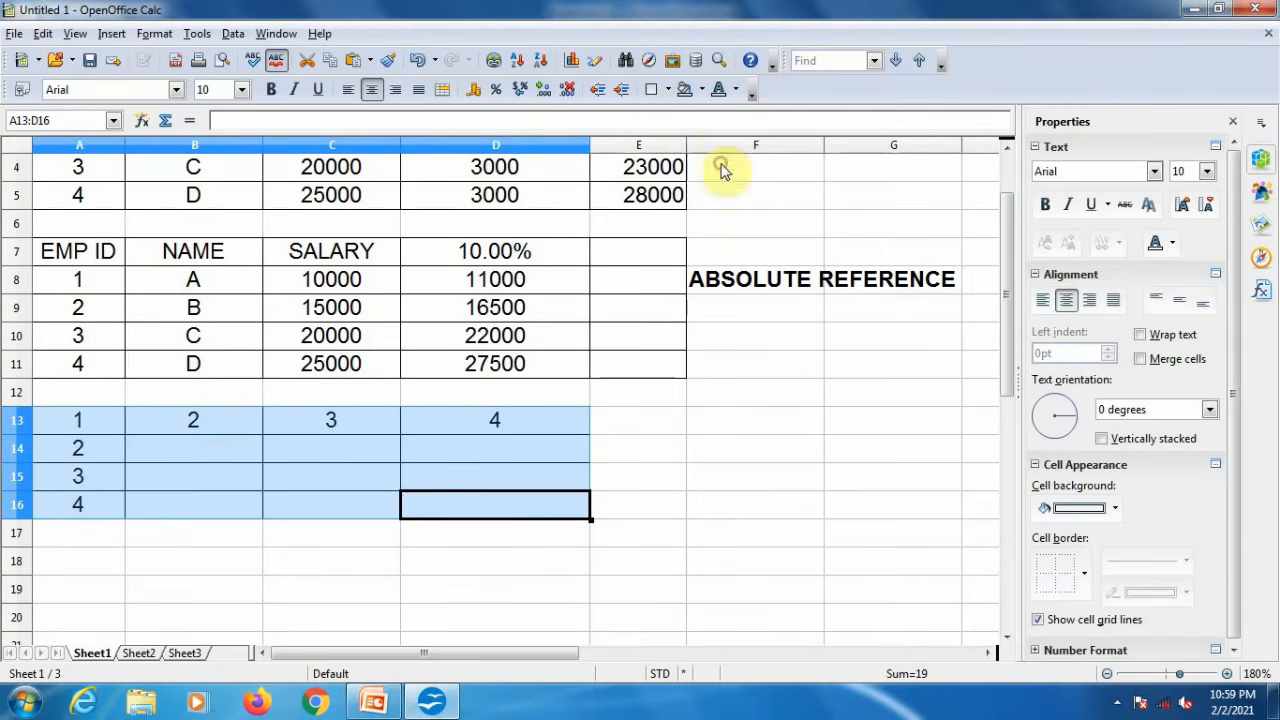
scroll(250, 466, up, 1)
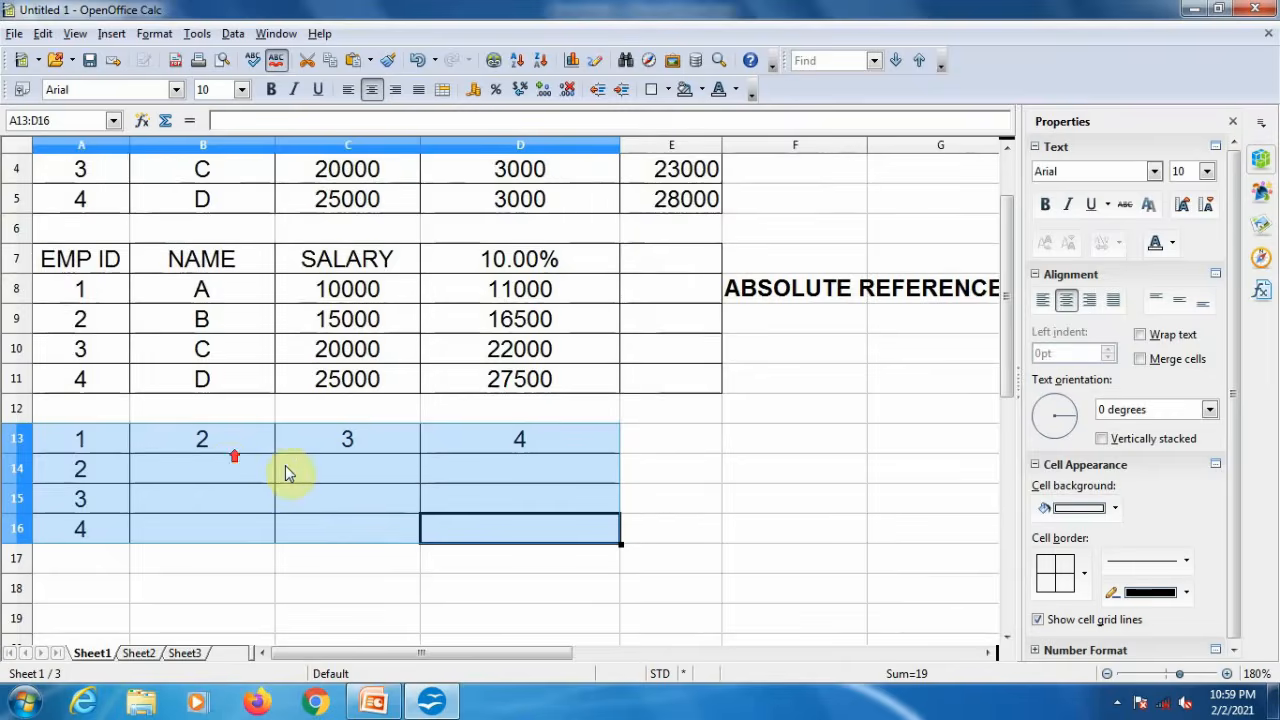
scroll(288, 468, down, 2)
scroll(290, 445, up, 3)
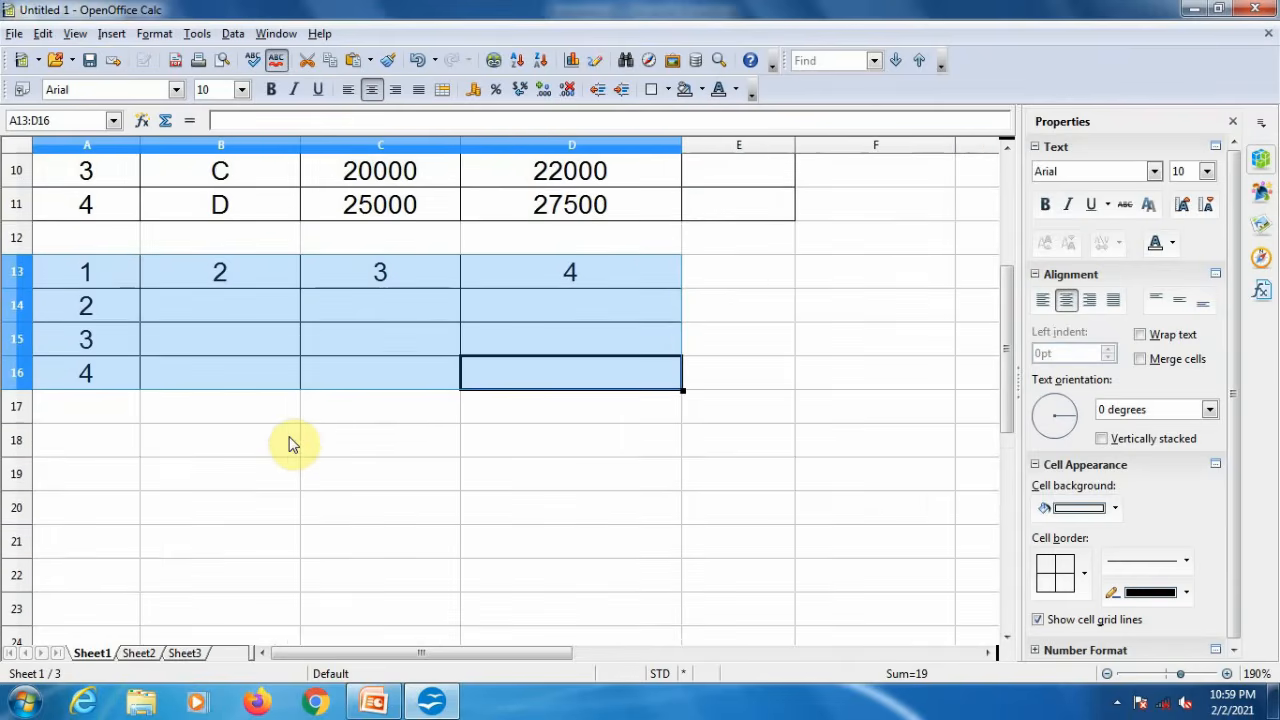
Step: Examine the header numbers across row 13 and down column A of the new grid
click(288, 345)
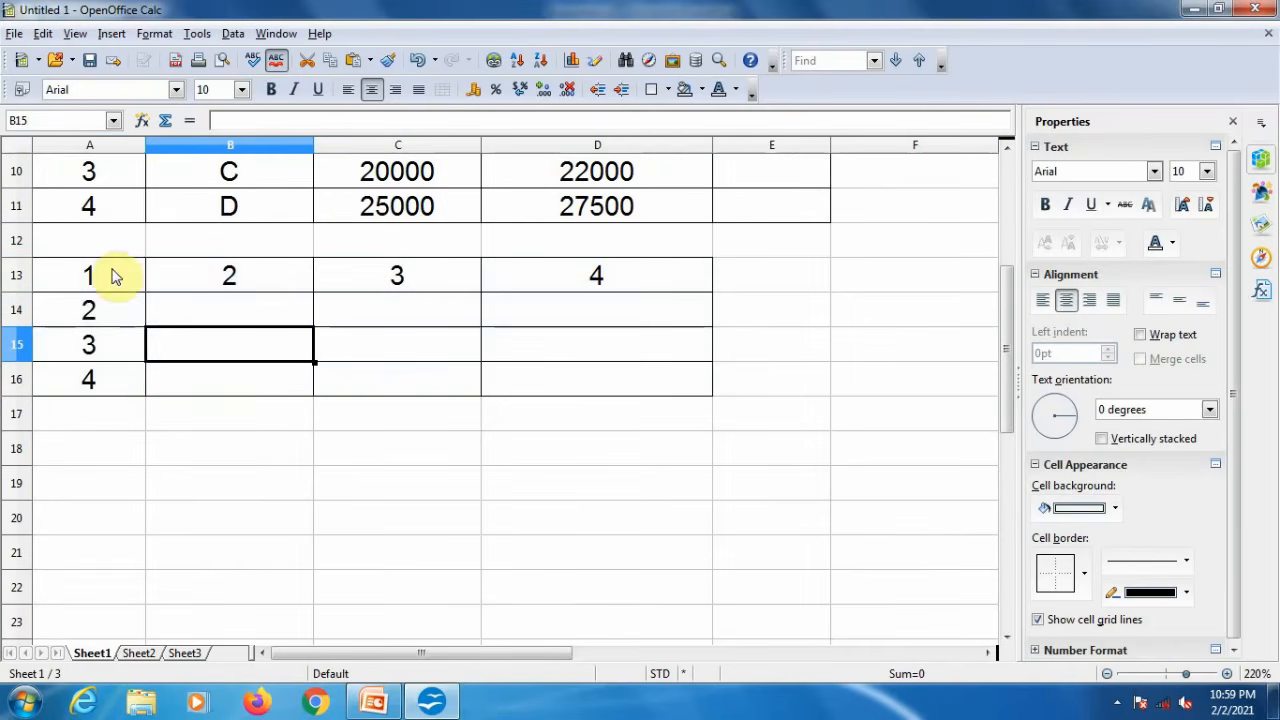
click(108, 272)
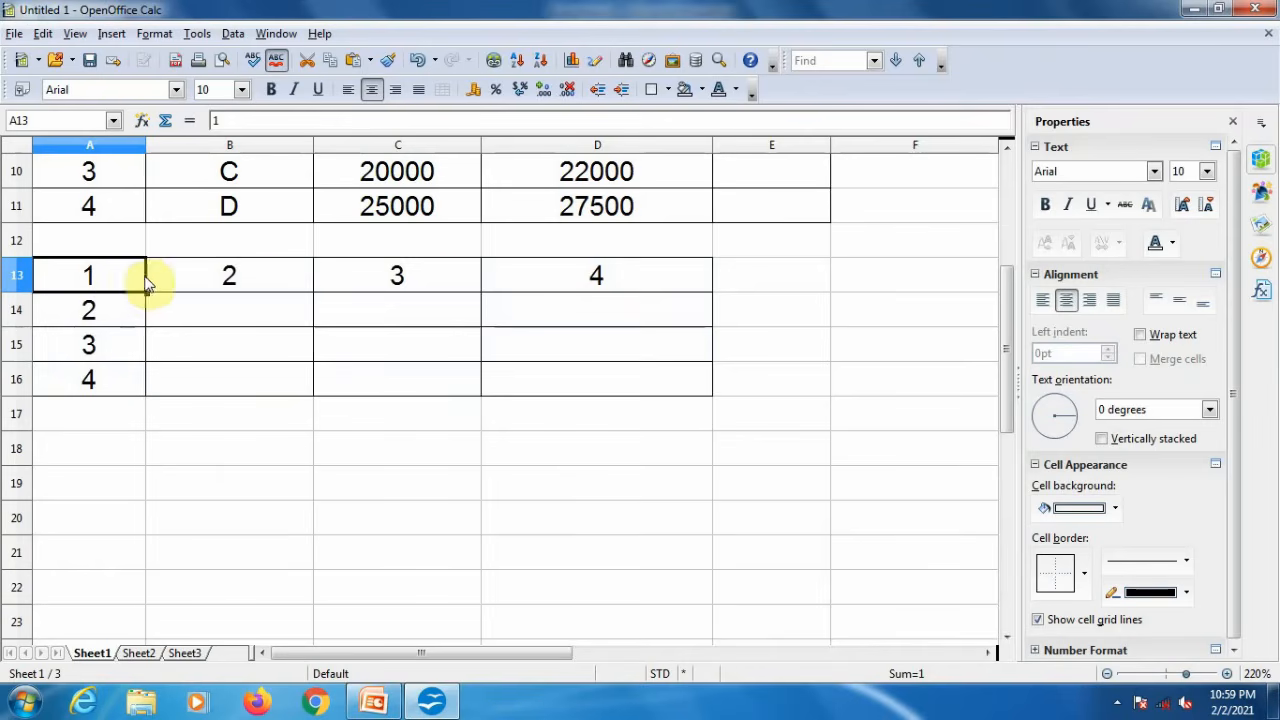
click(271, 273)
click(450, 273)
click(648, 275)
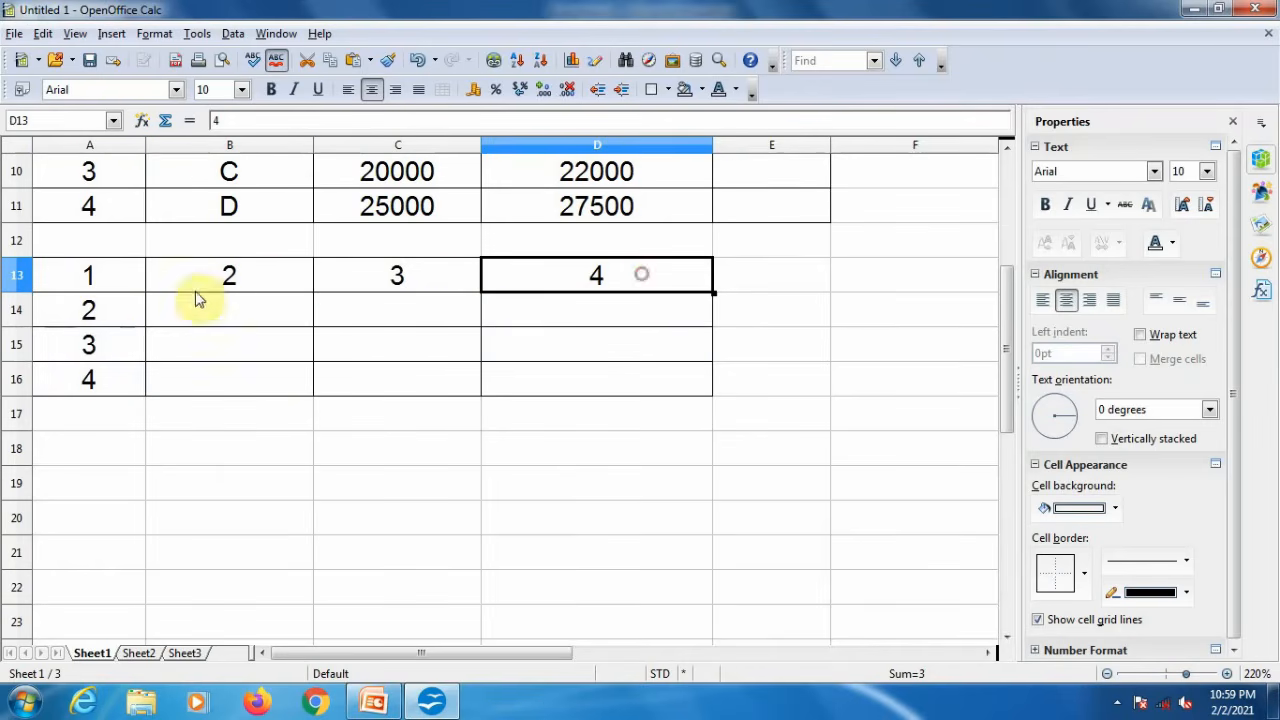
click(103, 262)
click(106, 312)
click(106, 347)
click(106, 378)
Step: Examine which row and column header numbers meet at the grid's empty inner cells, and review the reference tables above
click(208, 314)
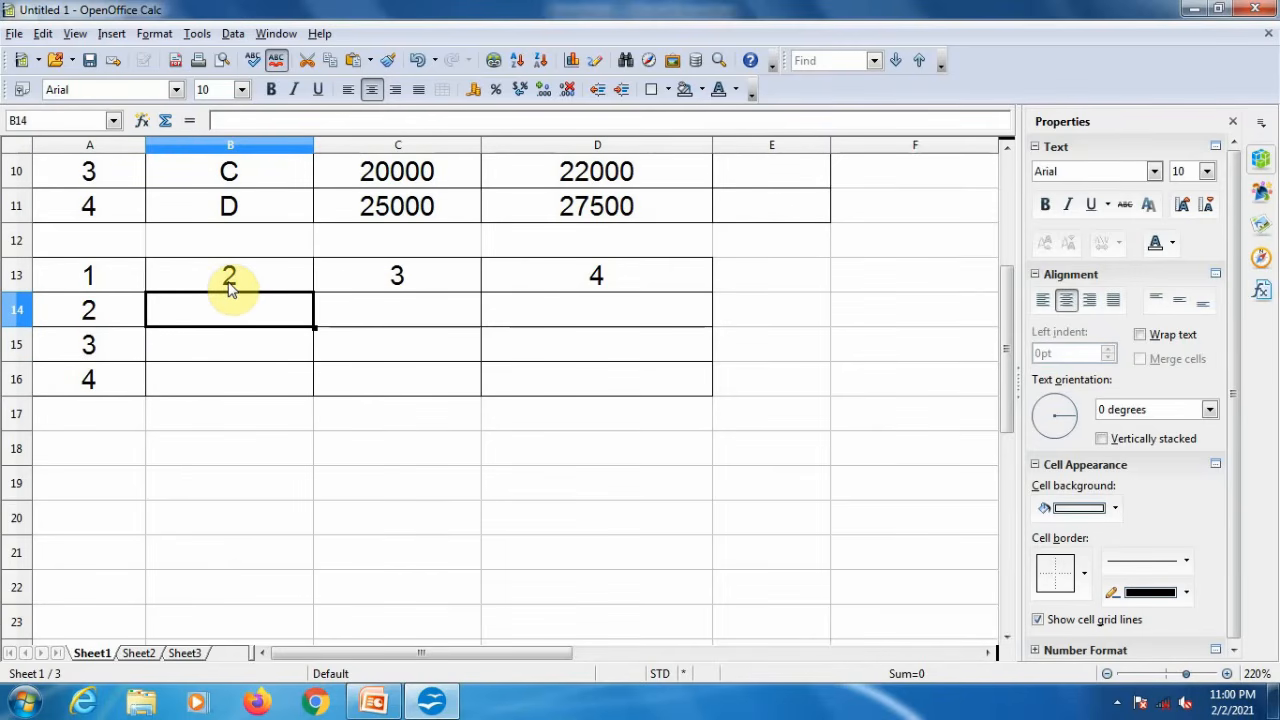
click(229, 354)
click(88, 388)
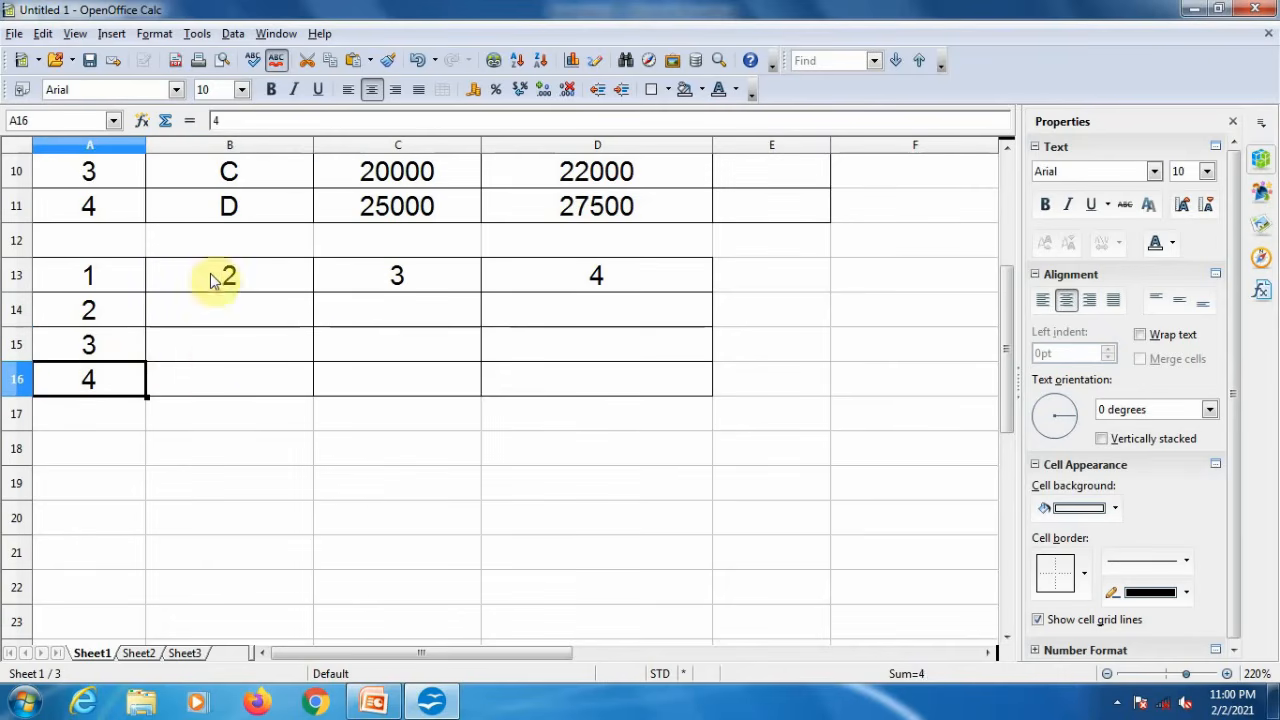
click(215, 378)
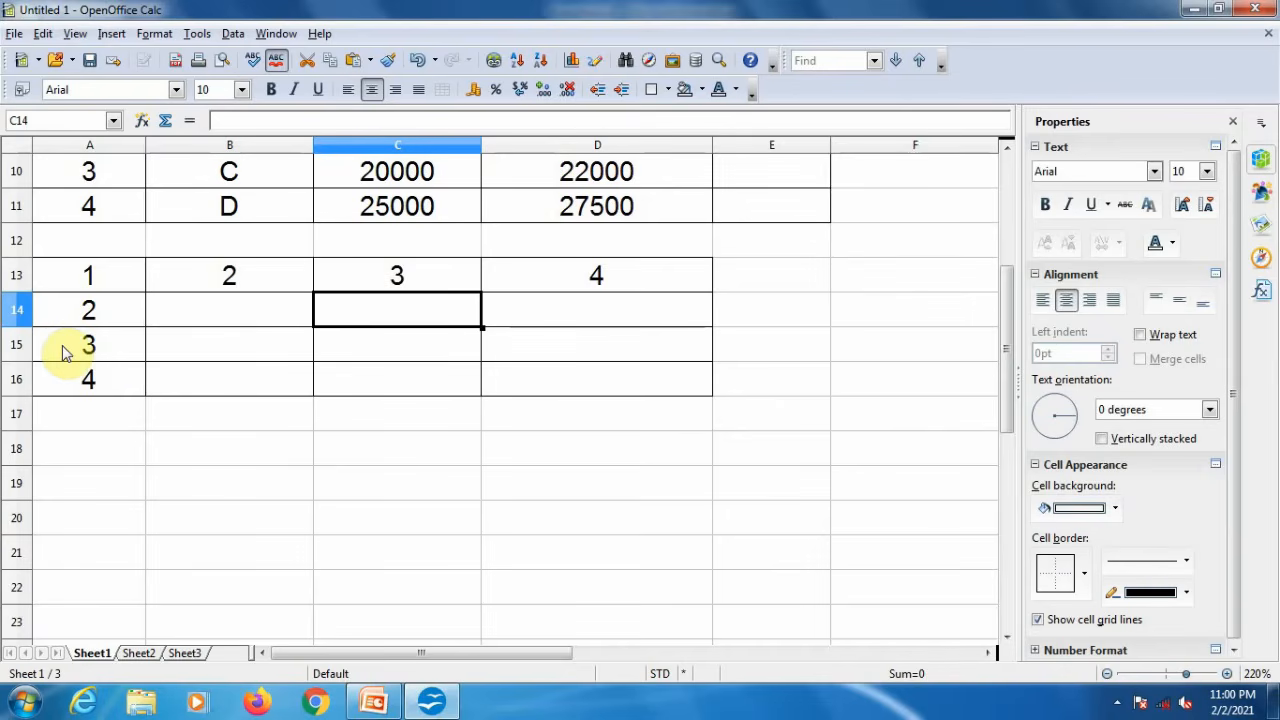
click(405, 343)
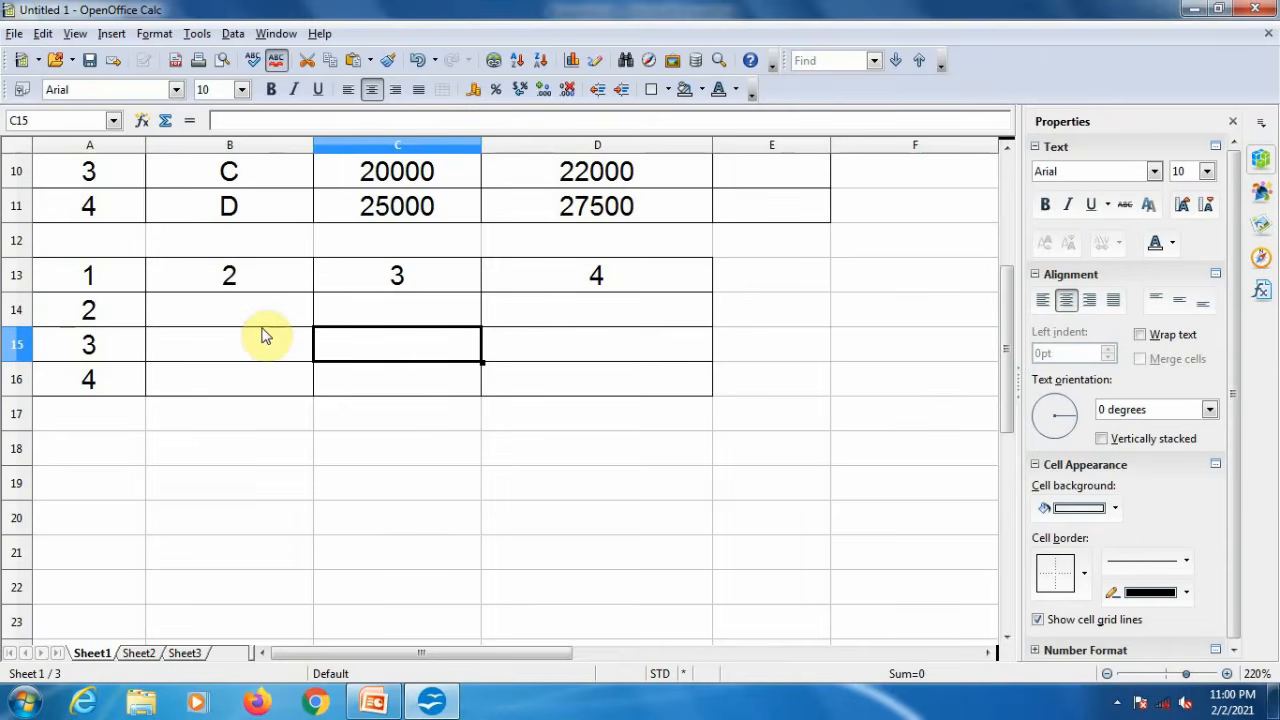
scroll(340, 420, up, 3)
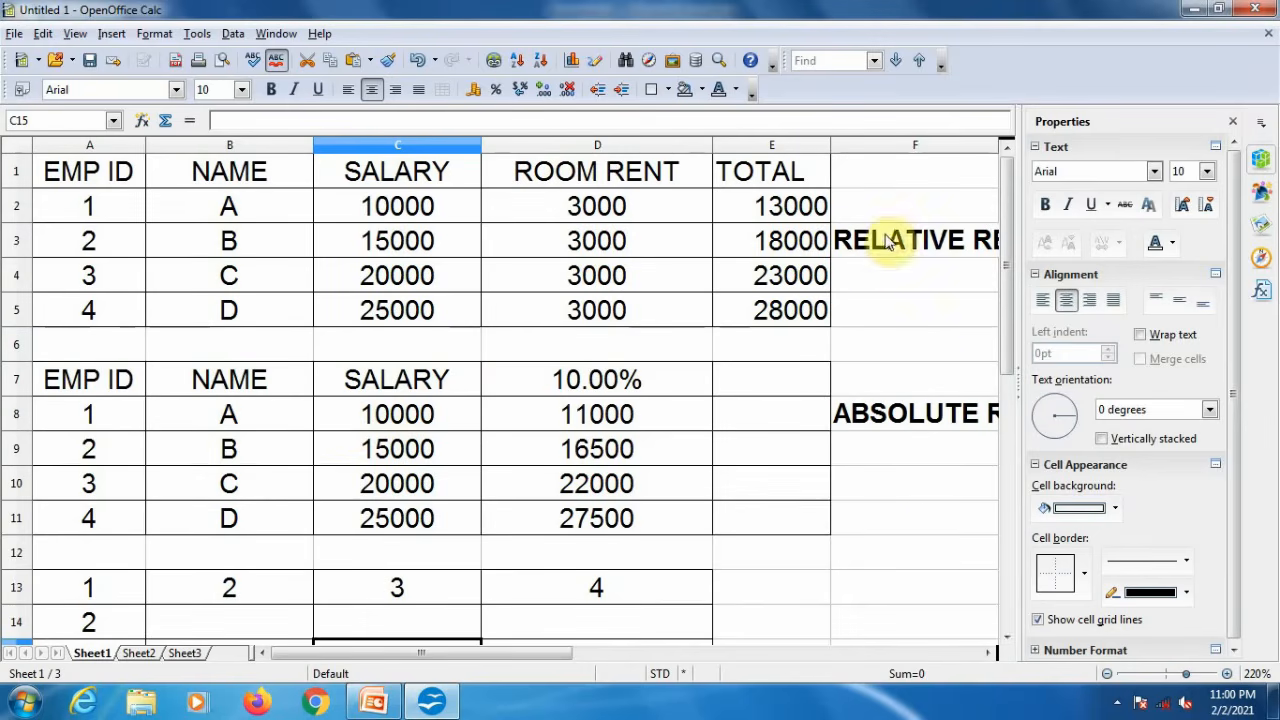
scroll(905, 400, down, 1)
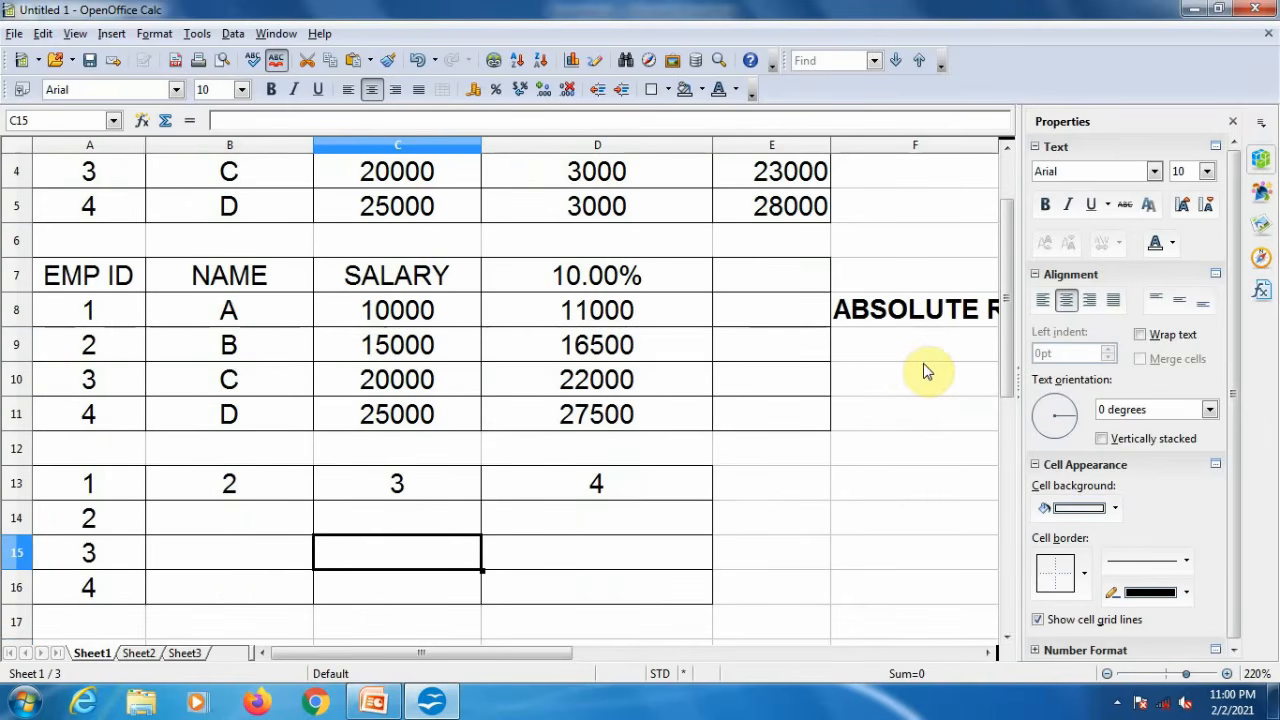
Step: Enter the formula =A14*B13 in cell B14 of the number grid
scroll(710, 447, down, 1)
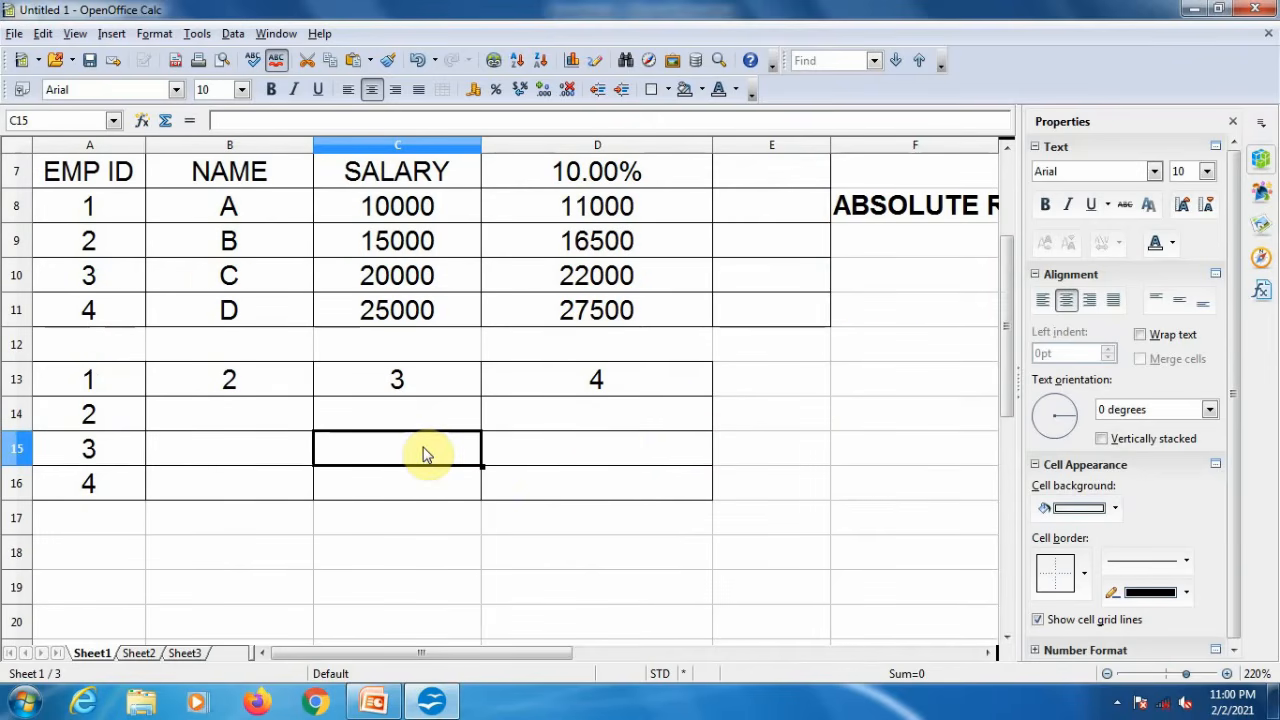
click(228, 426)
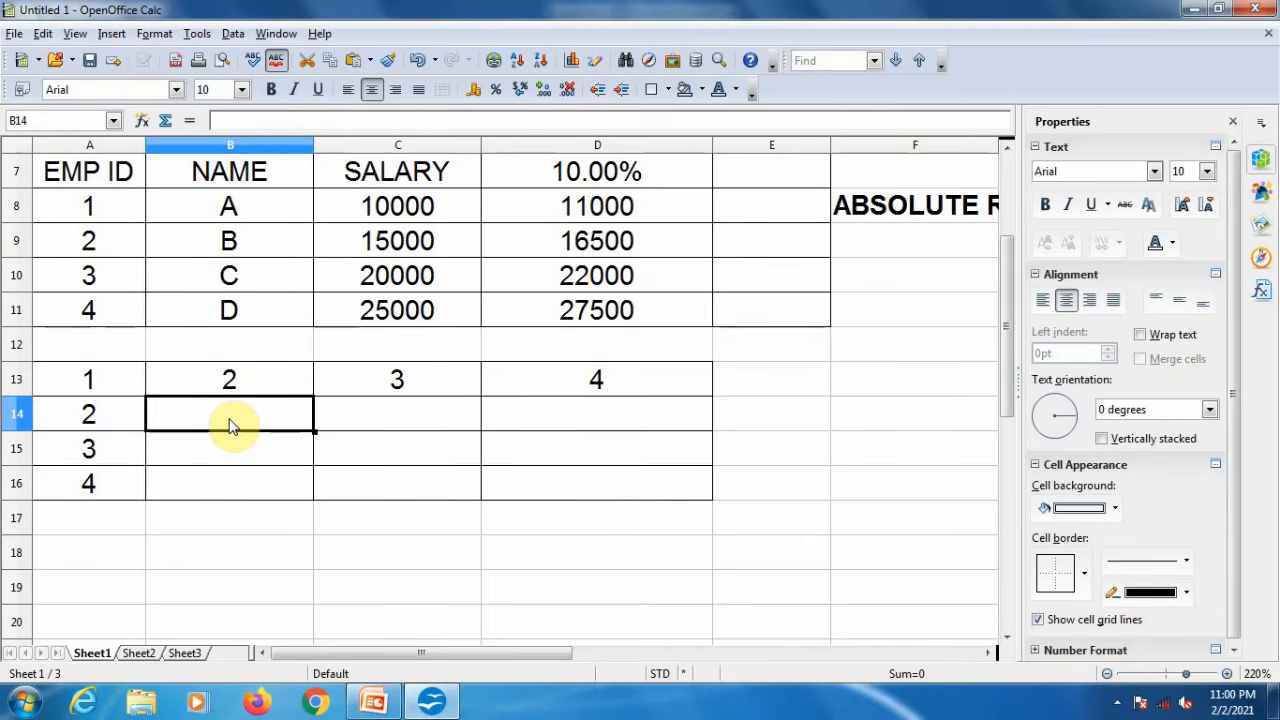
text(=)
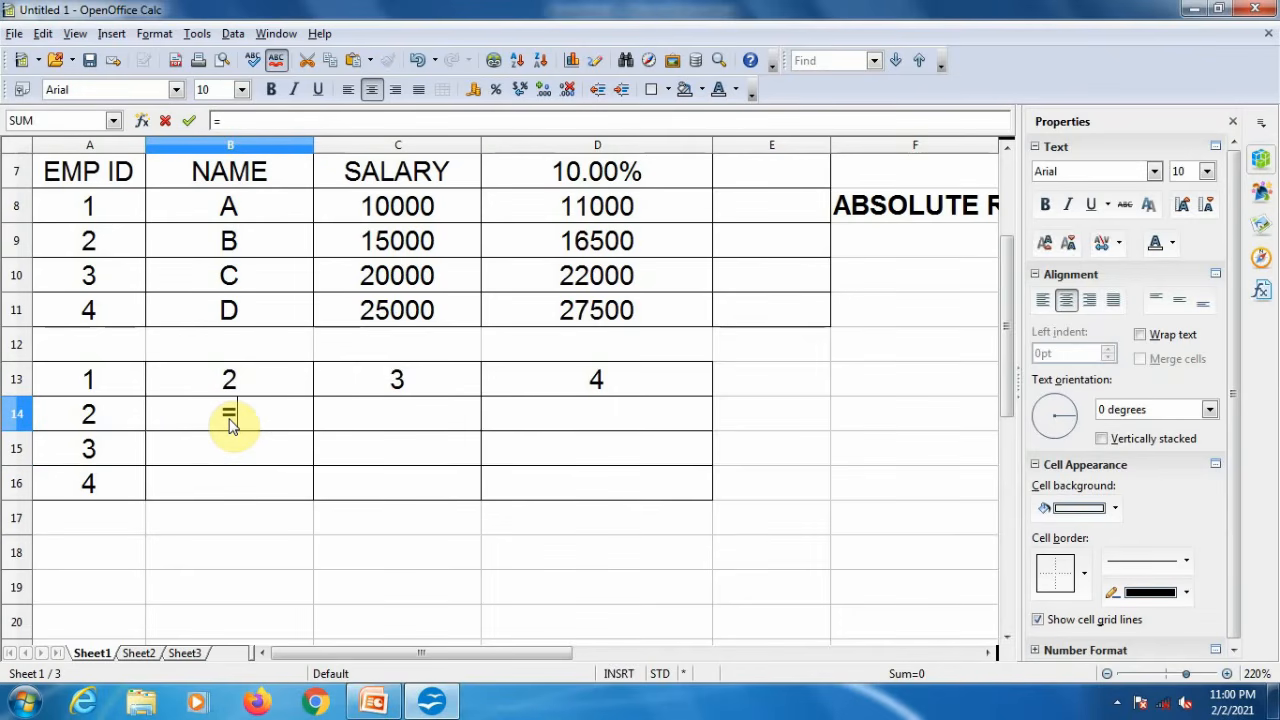
click(112, 425)
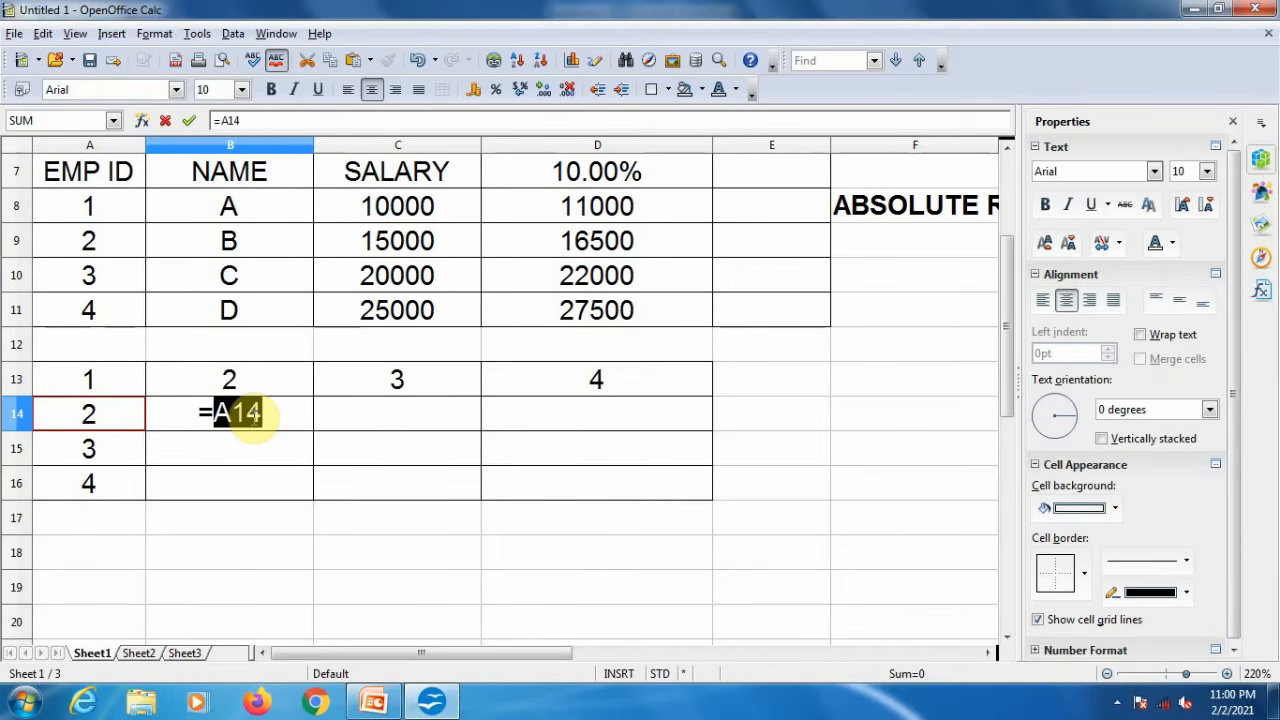
text(*)
click(235, 389)
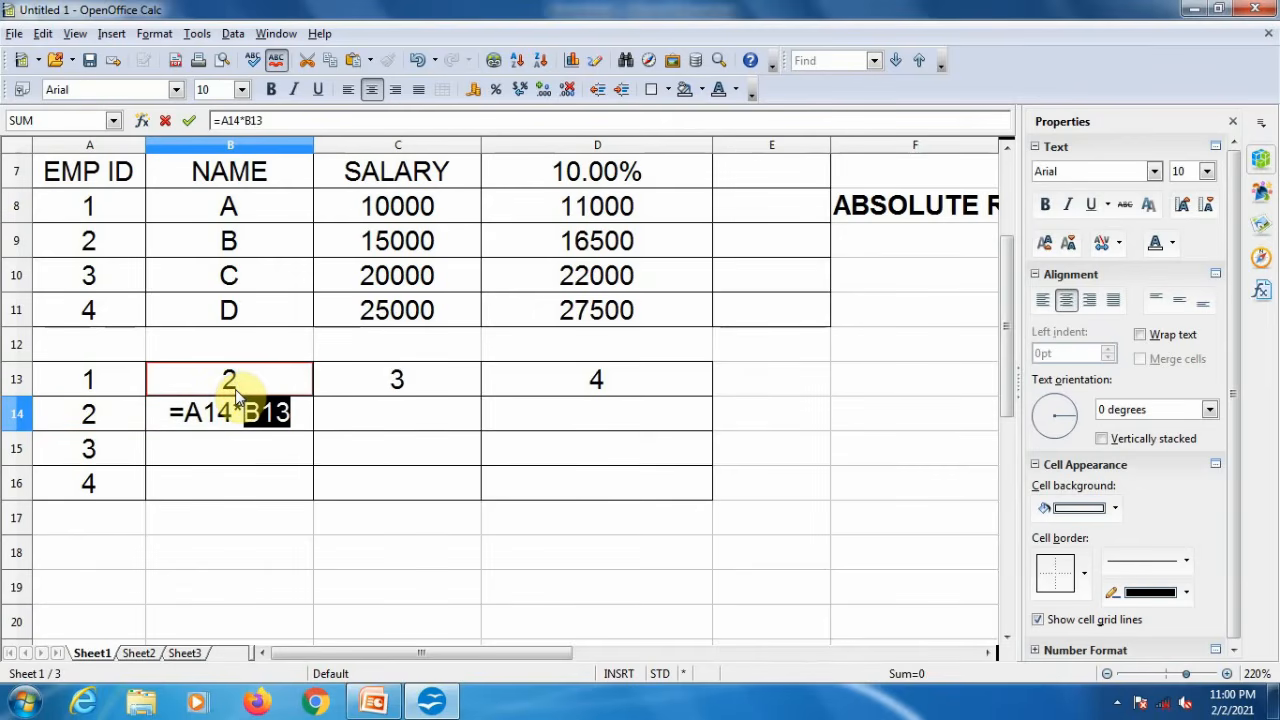
key(Return)
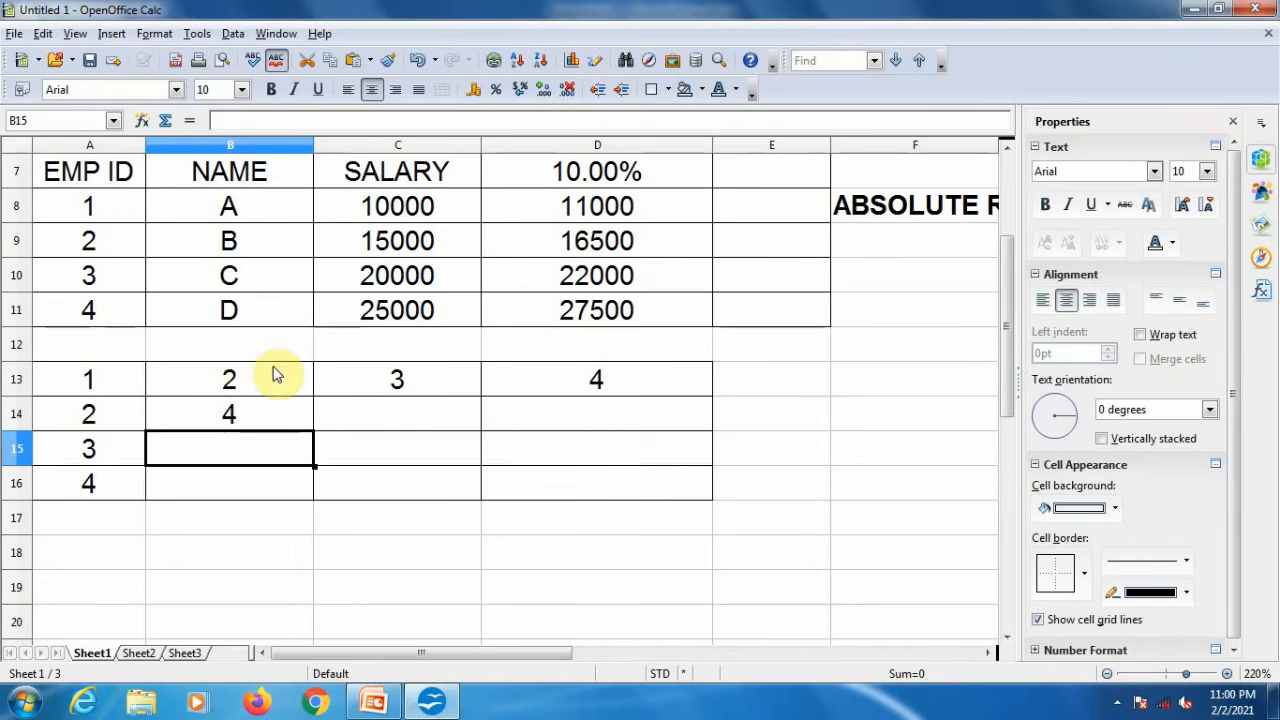
Step: Fill the relative formula from B14 down to B16, check the copied formulas in column B, and extend the fill across to column D
click(272, 415)
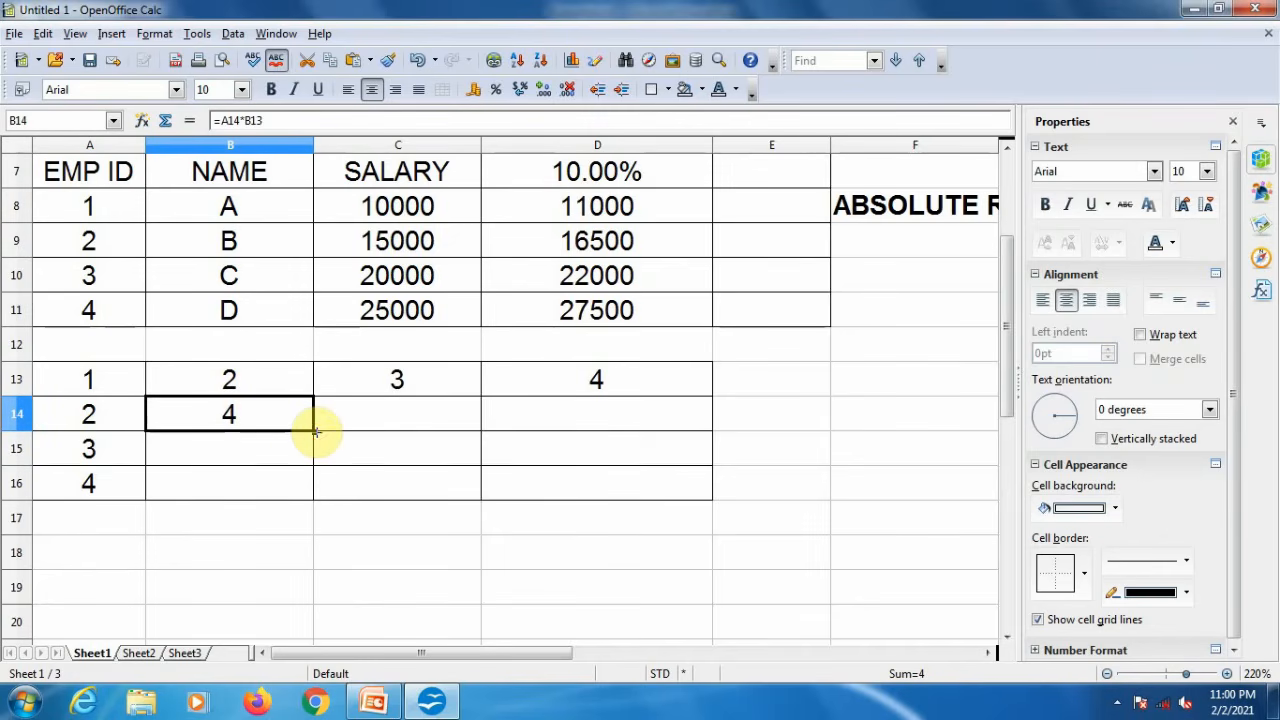
drag(313, 430, 314, 506)
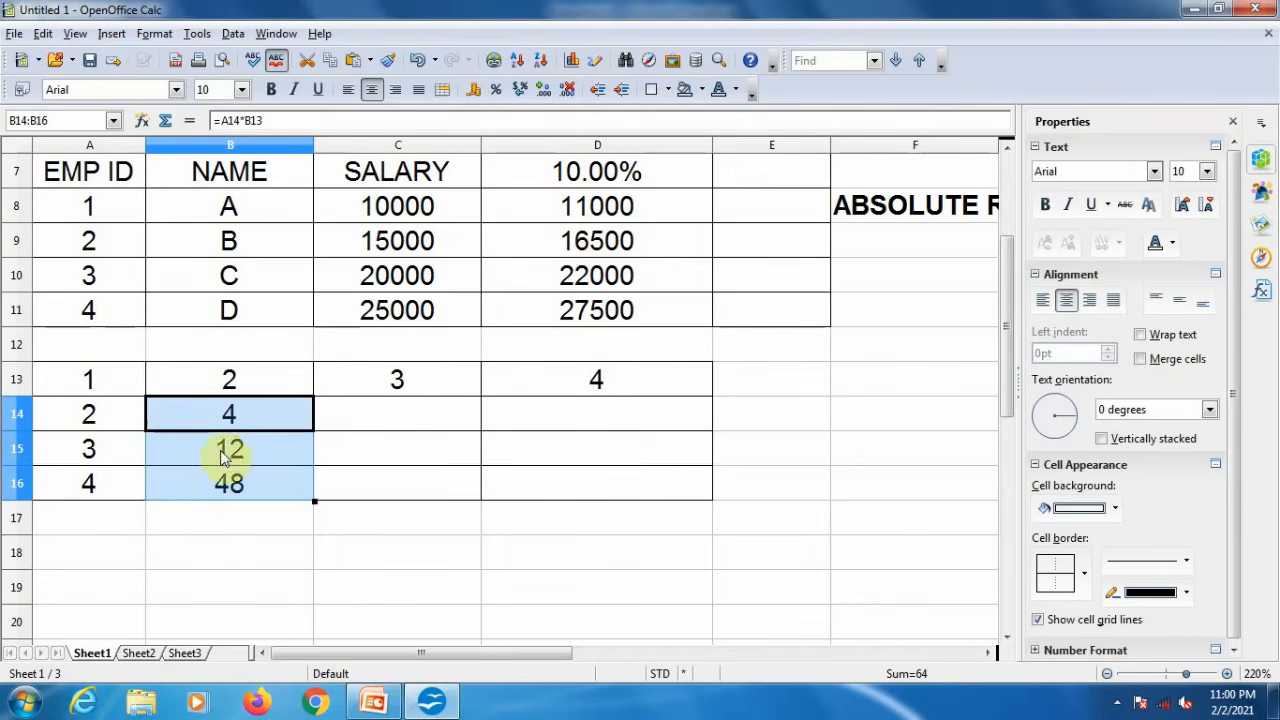
click(91, 452)
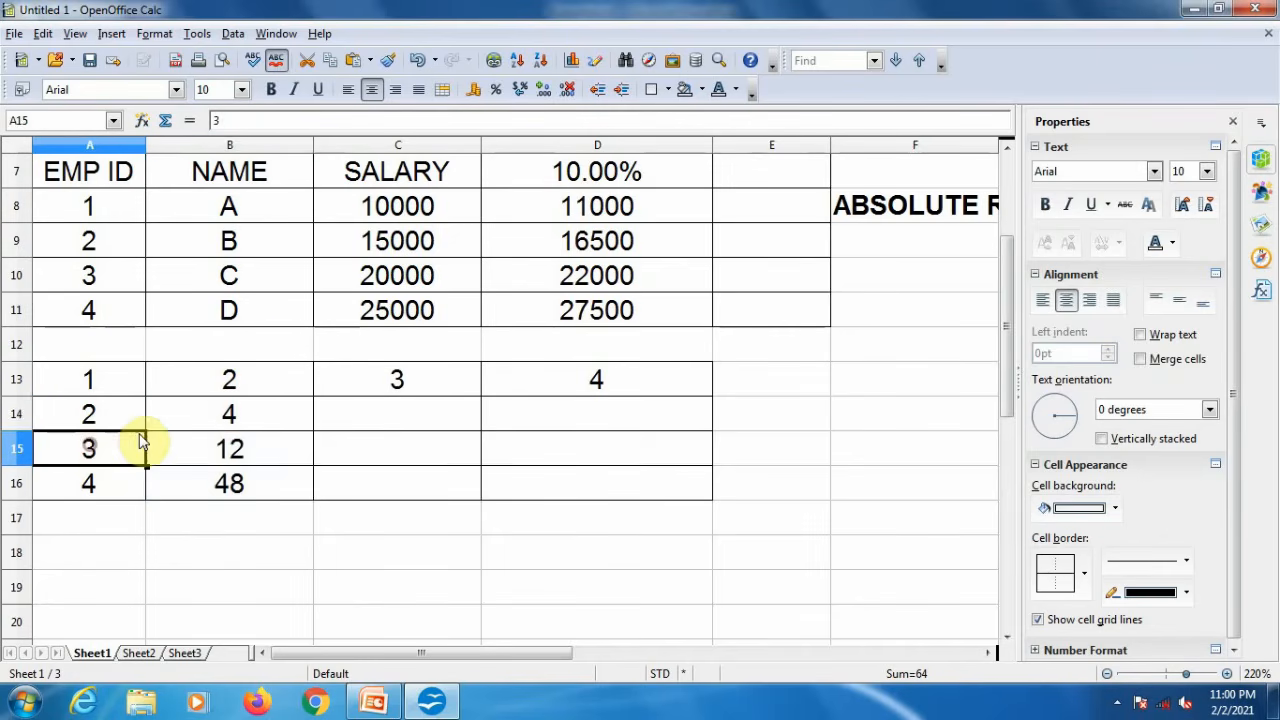
click(243, 453)
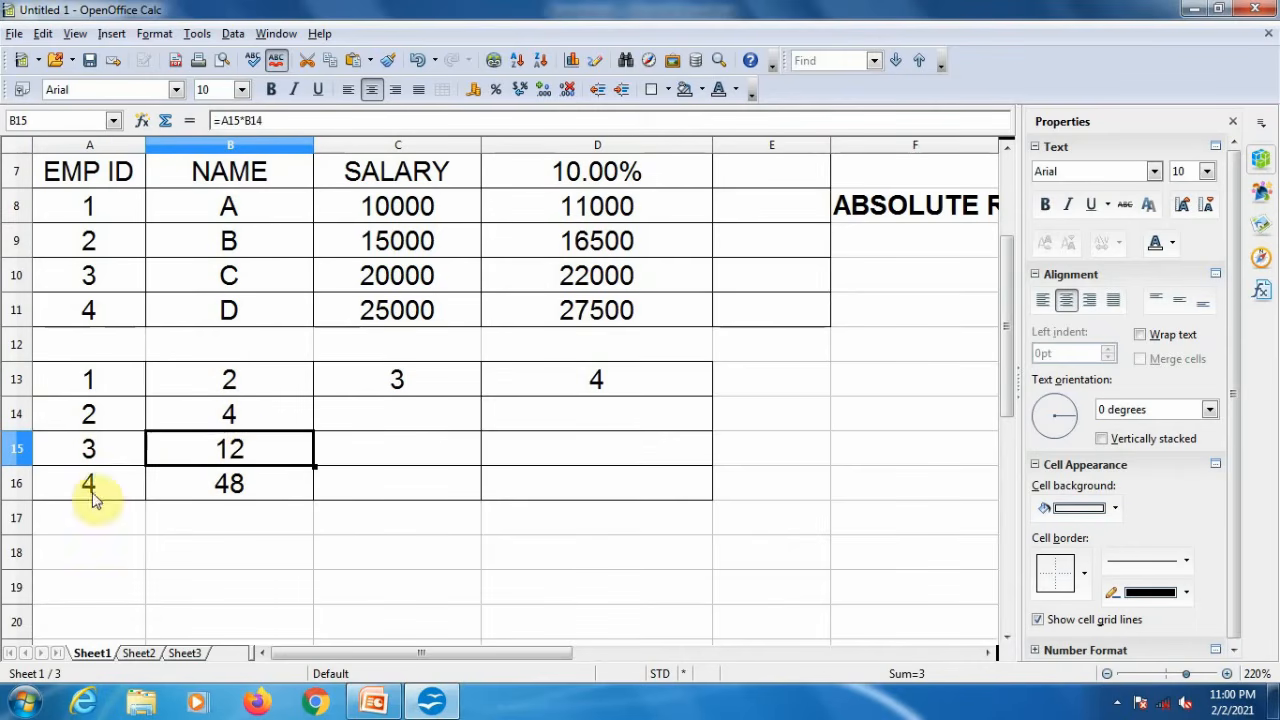
click(229, 497)
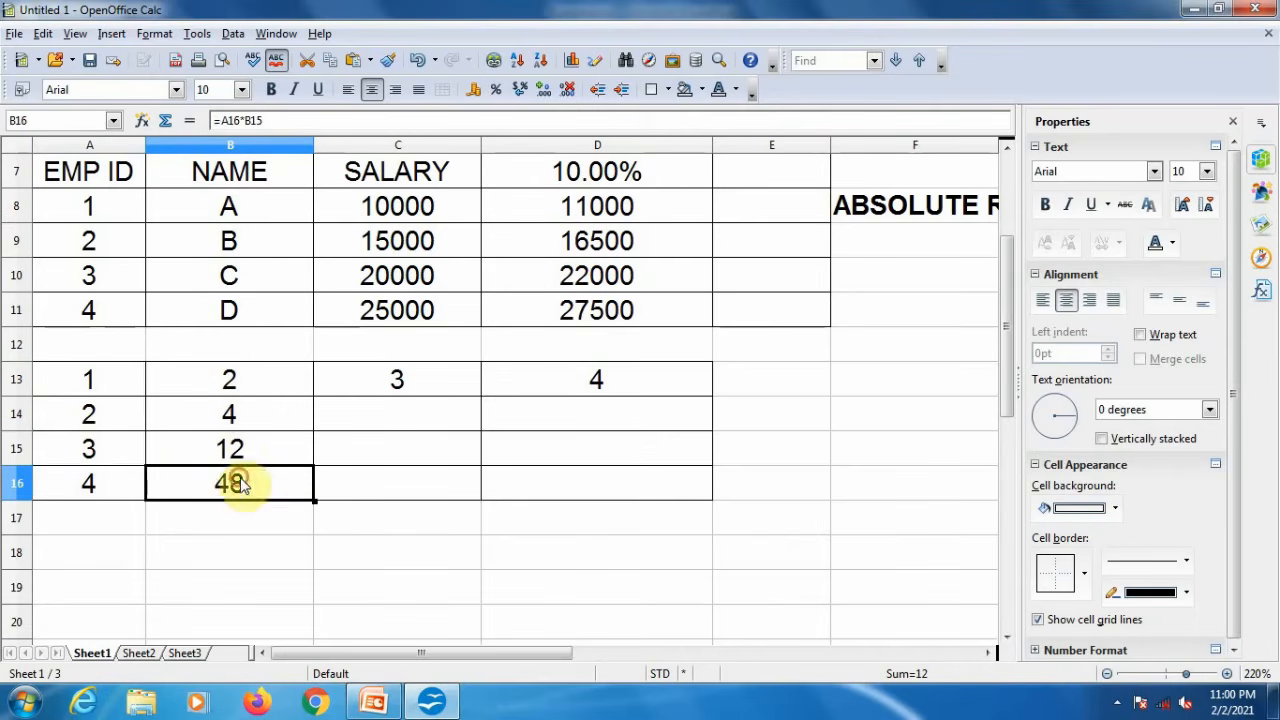
click(267, 422)
drag(263, 420, 678, 500)
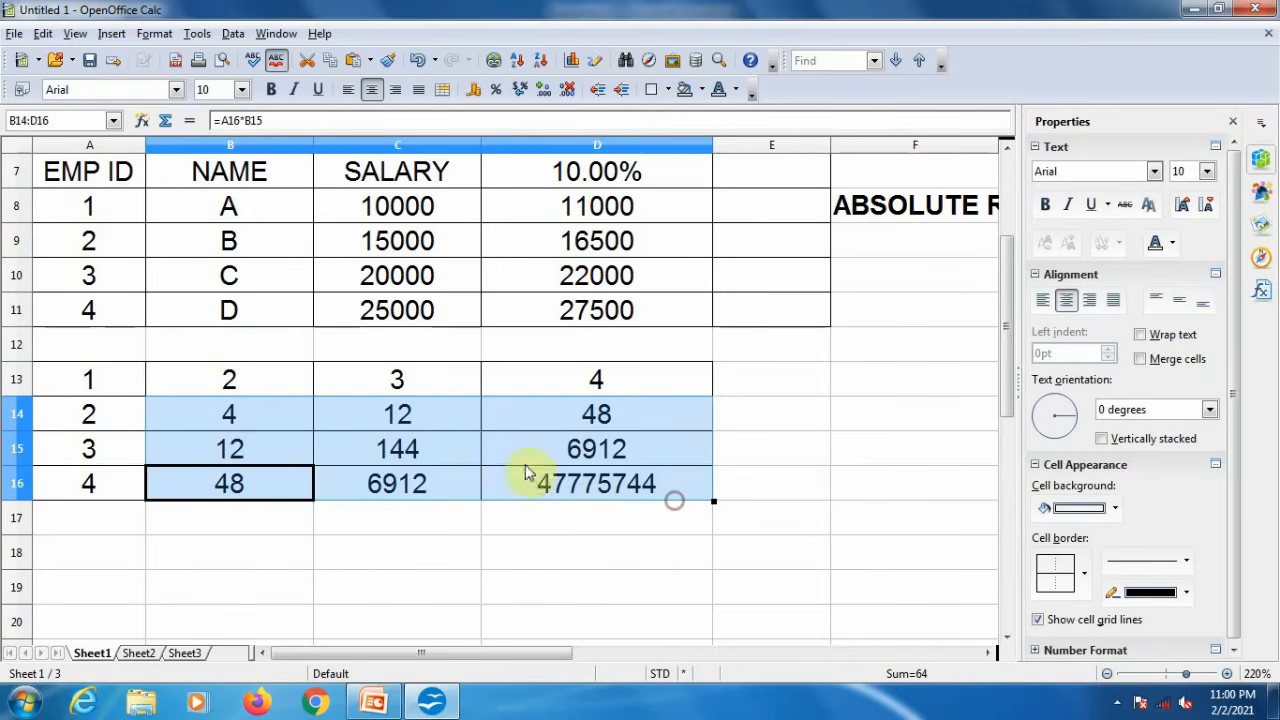
Step: Change the formula in B14 to =$A14*B$13 so its column A and row 13 references stay fixed
click(478, 422)
click(240, 414)
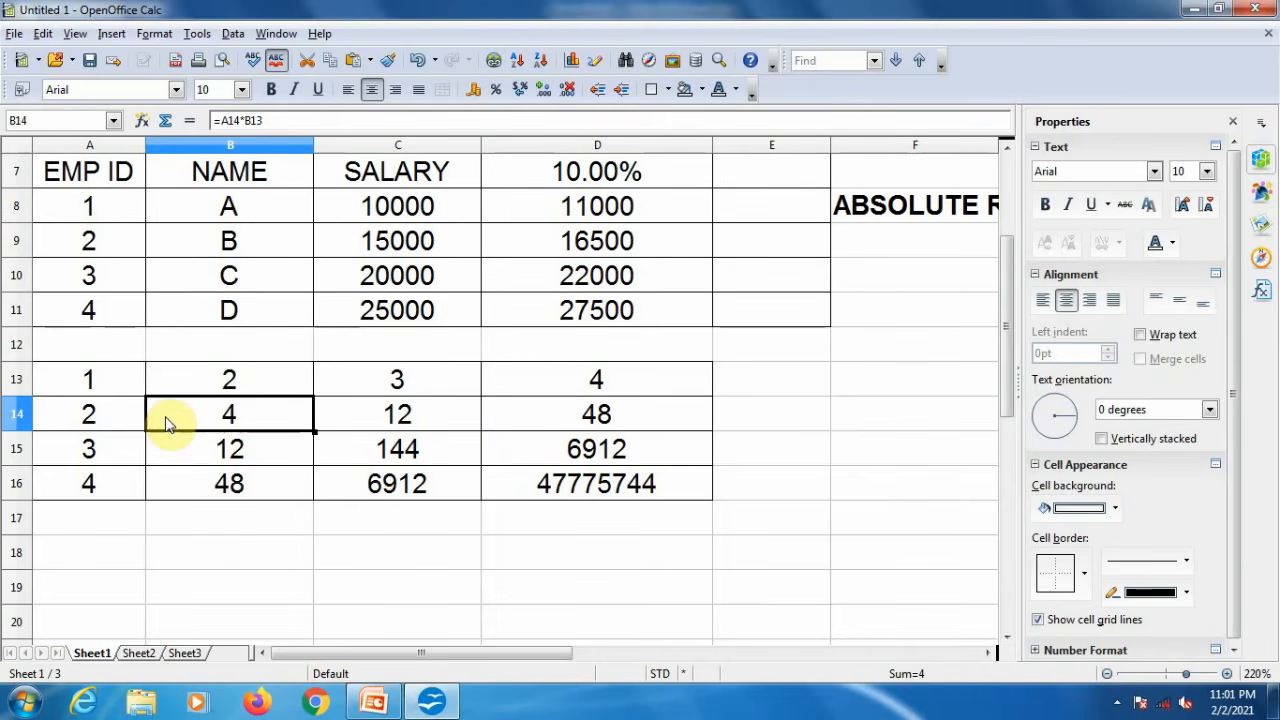
click(222, 120)
text($)
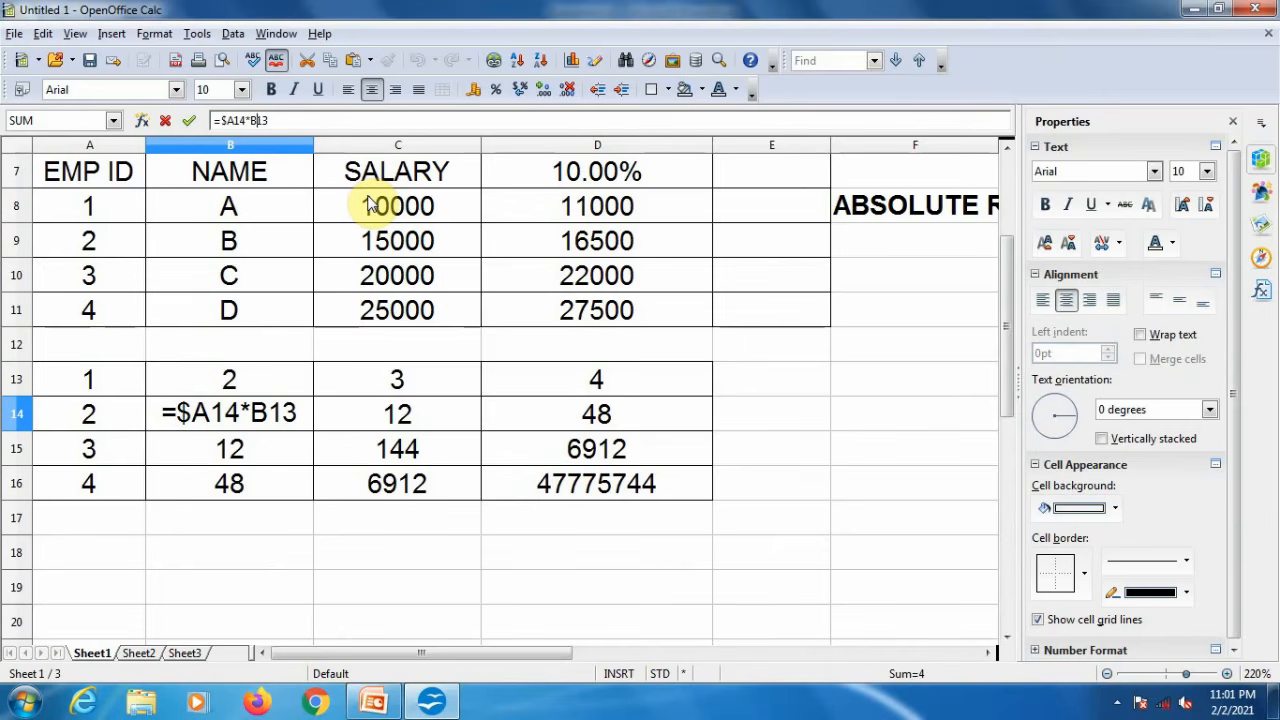
text($)
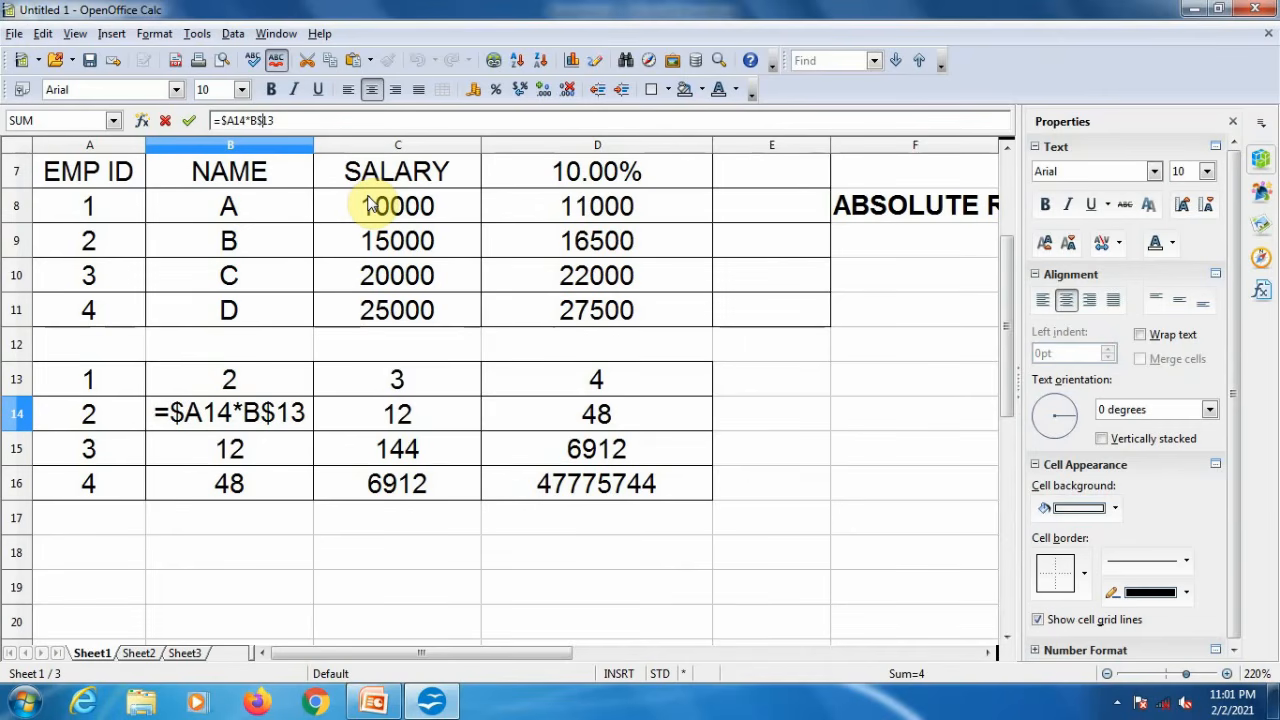
key(Return)
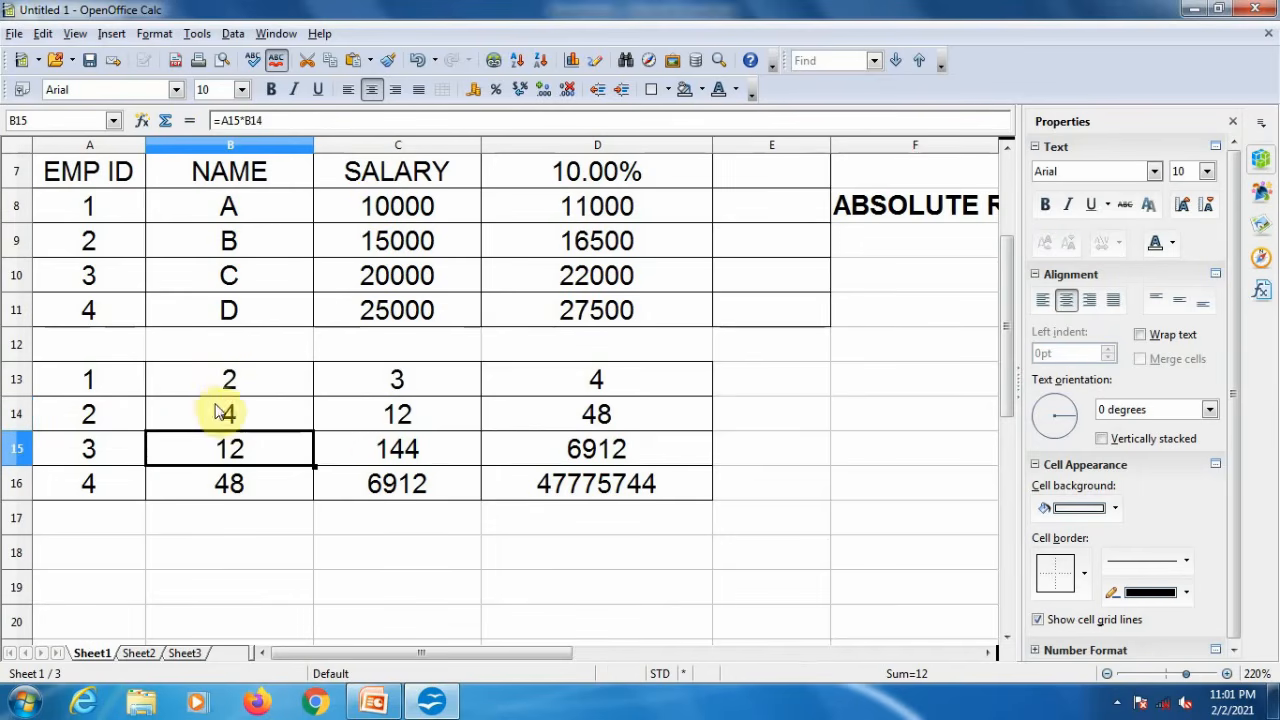
Step: Fill the mixed-reference formula from B14 down to B16 and across to D16
click(238, 414)
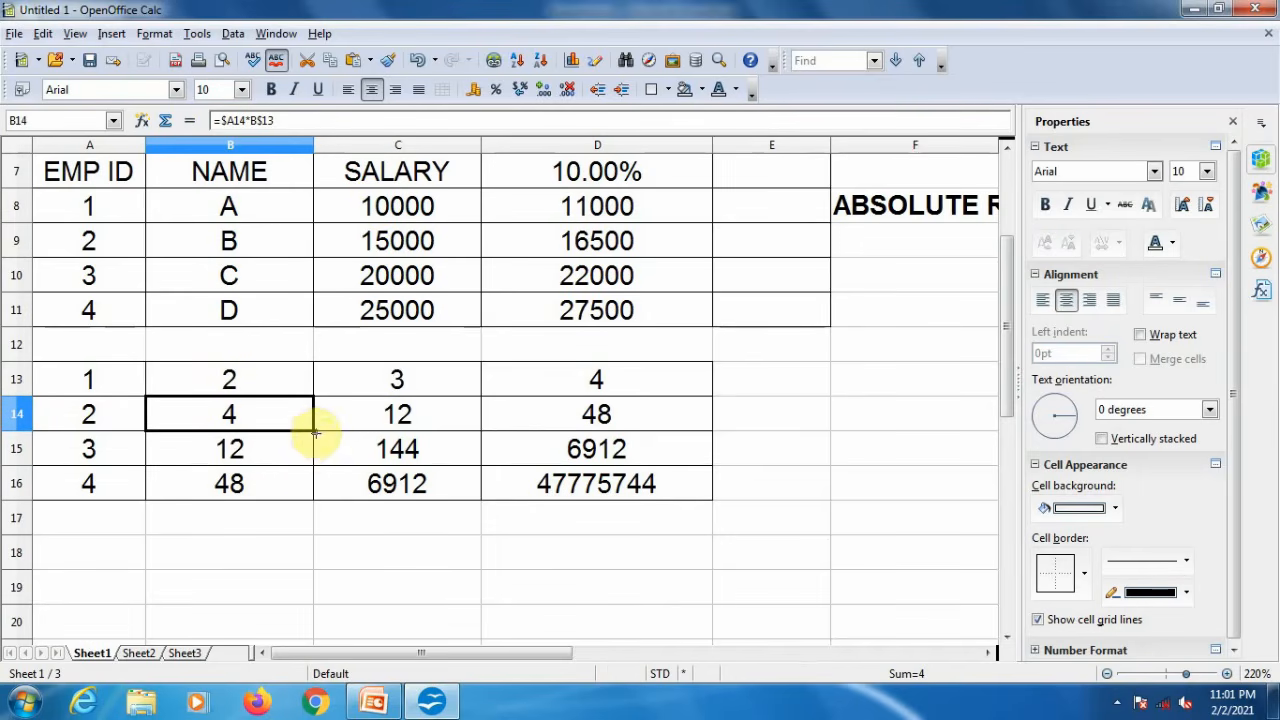
drag(312, 475, 314, 494)
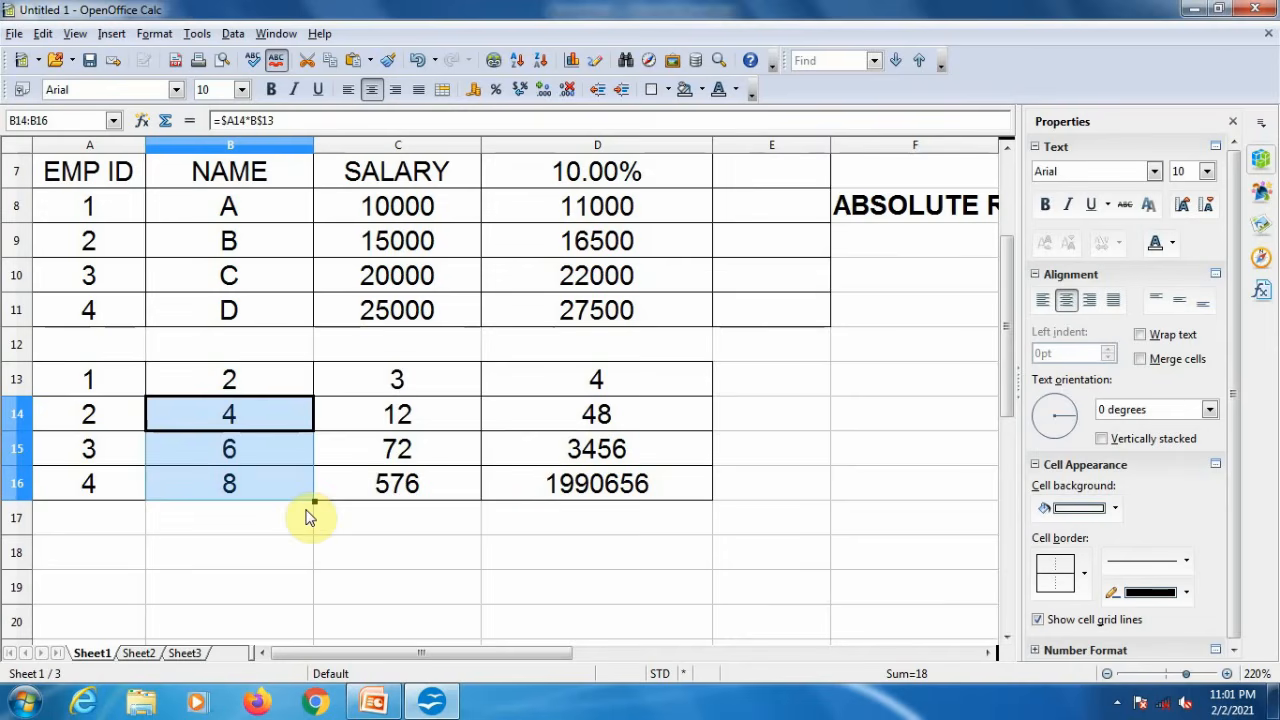
click(293, 483)
drag(269, 409, 671, 491)
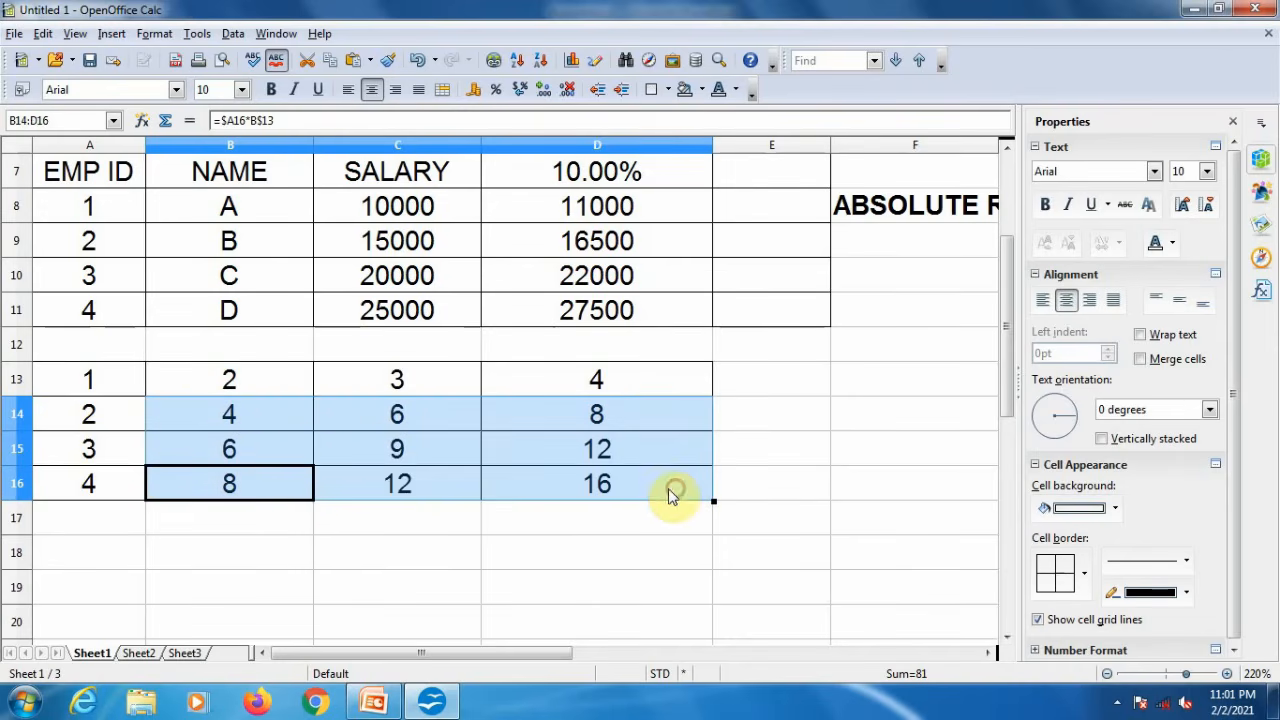
Step: Examine the products in B14:B16 against their header numbers in column A and B13, and the mixed references in B14's formula
click(88, 422)
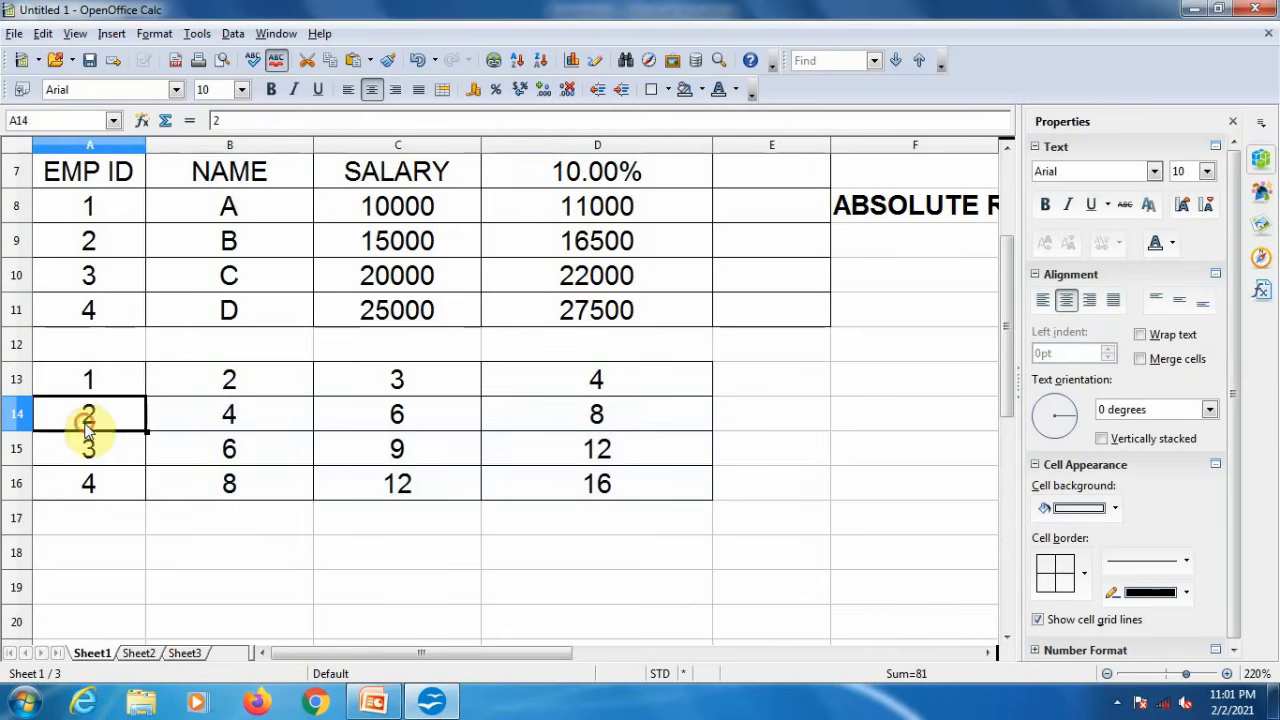
click(250, 416)
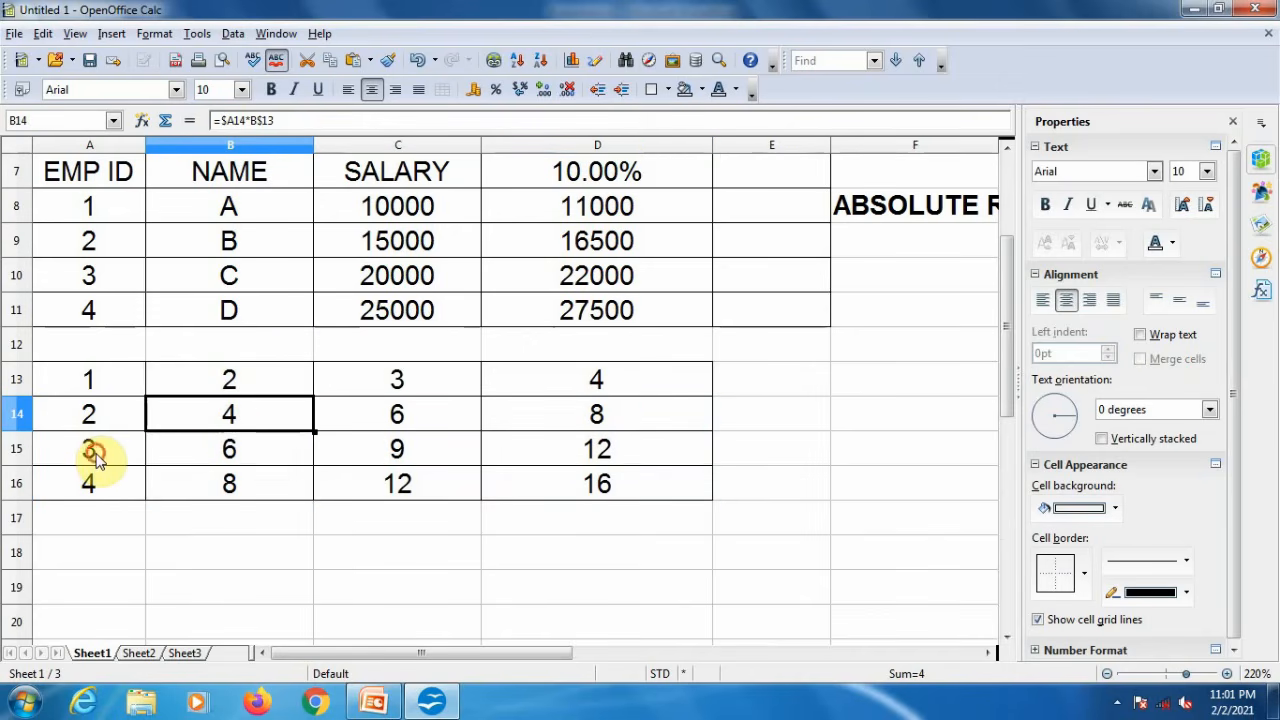
click(95, 455)
click(243, 456)
click(113, 485)
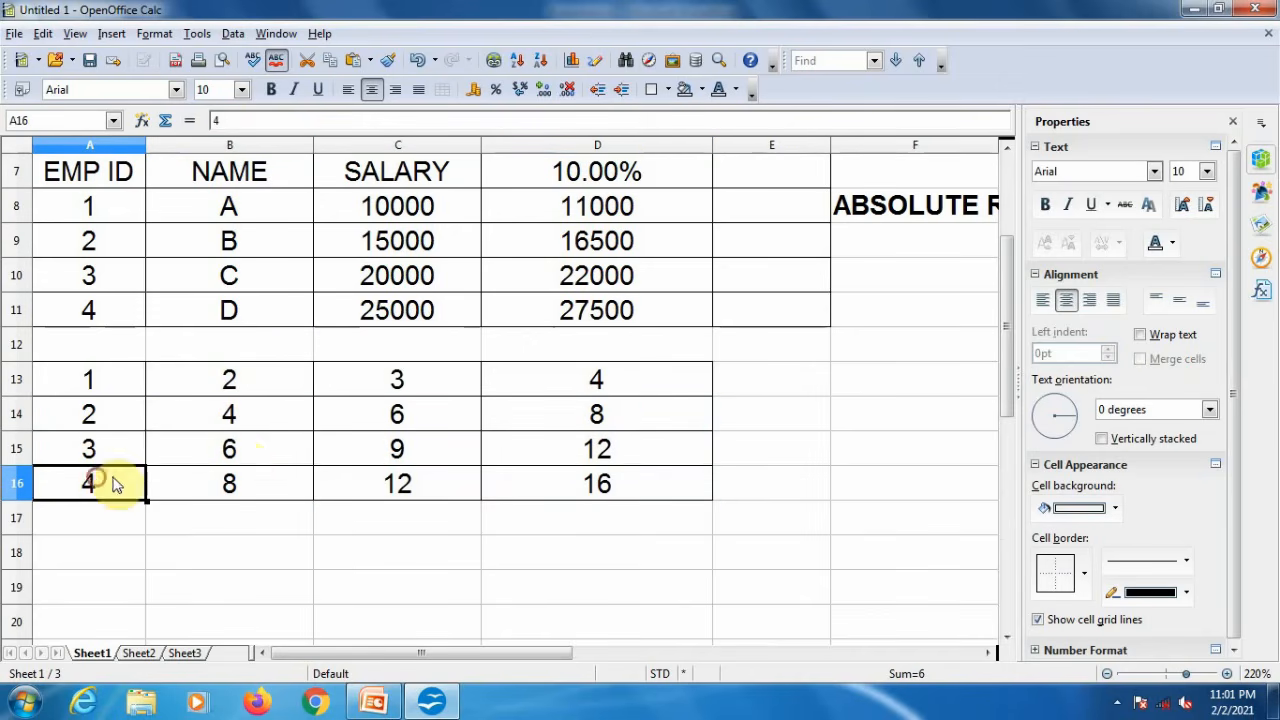
click(243, 385)
click(240, 487)
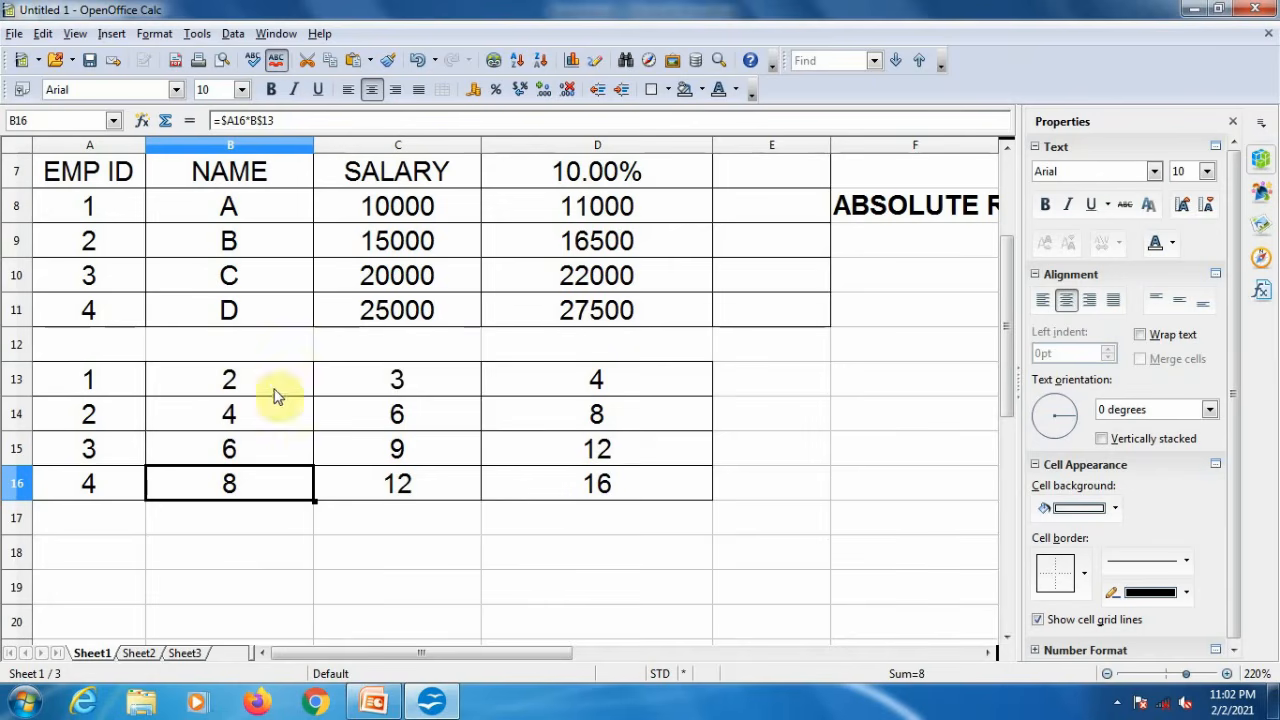
click(234, 406)
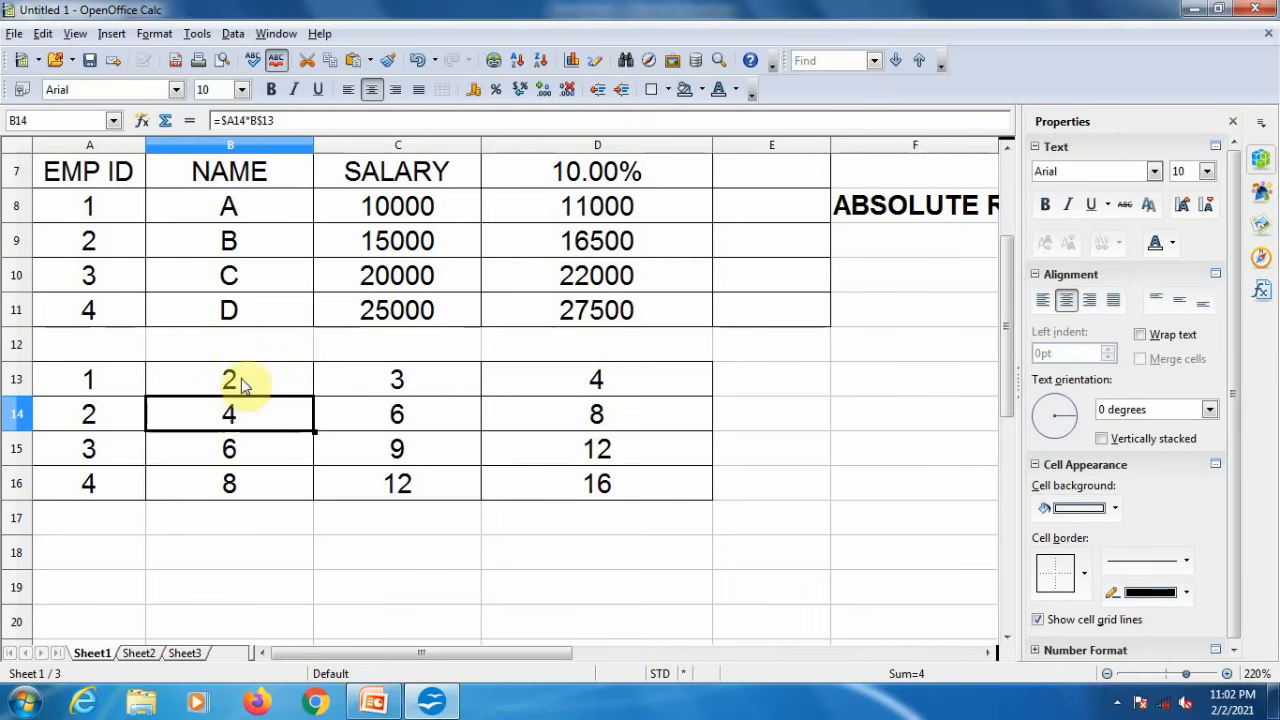
click(279, 119)
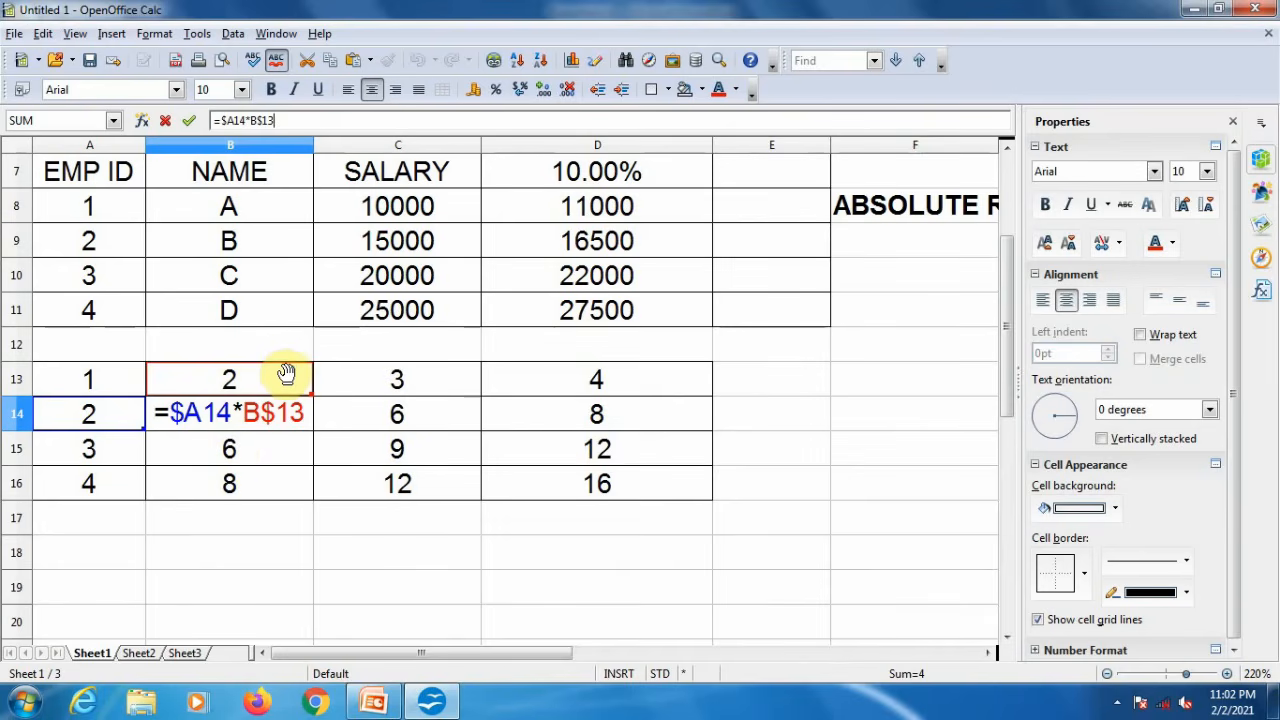
key(Return)
Step: Review the relative and absolute referencing tables alongside the completed multiplication grid
scroll(295, 440, up, 2)
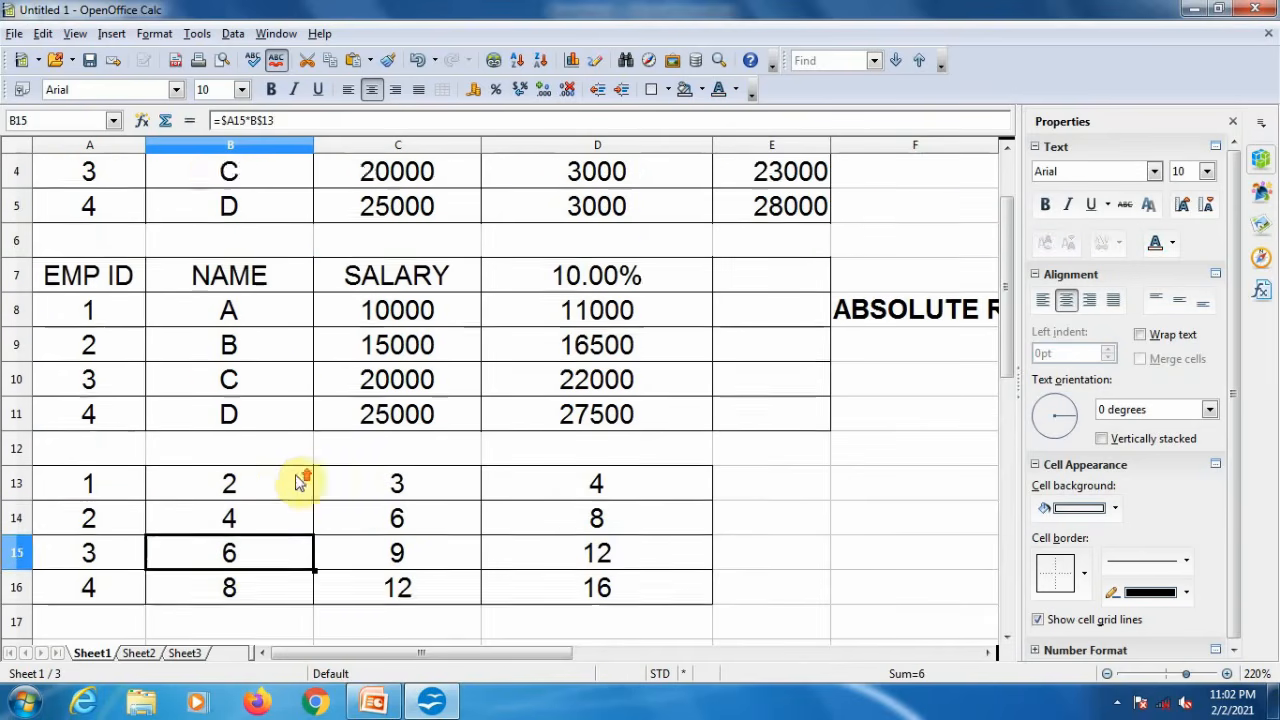
scroll(395, 540, down, 2)
scroll(395, 540, up, 2)
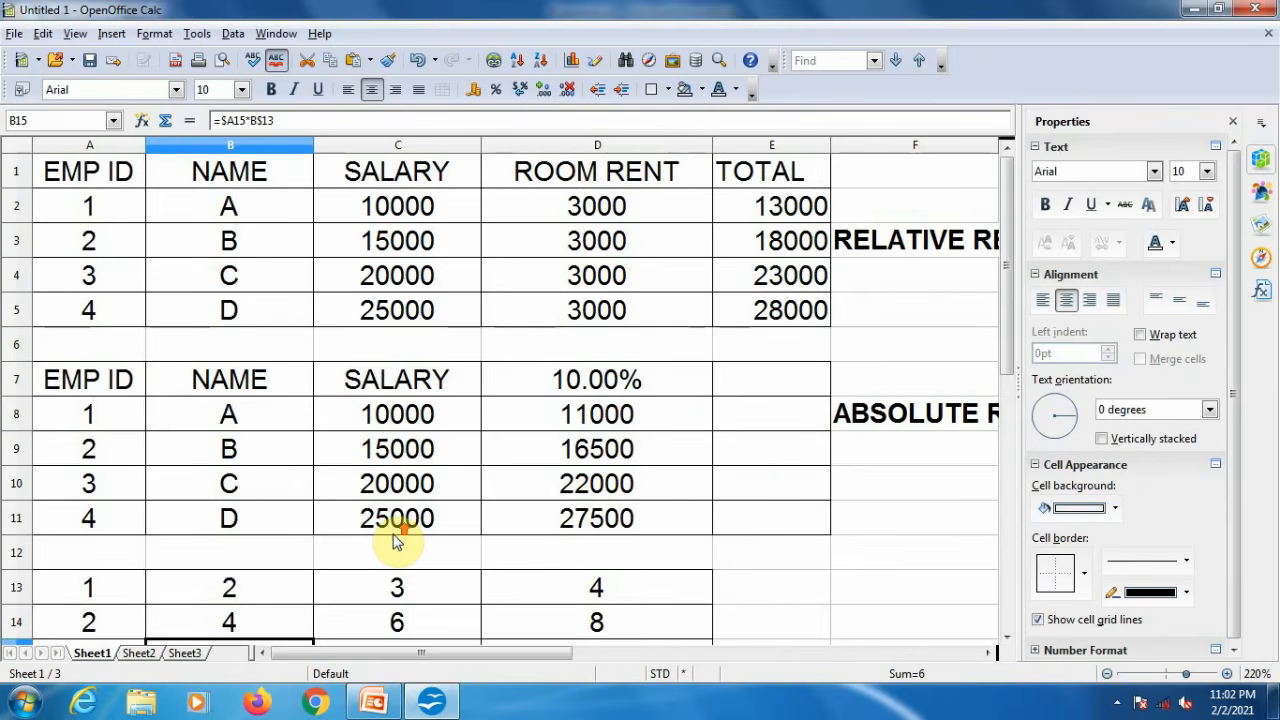
scroll(395, 540, down, 2)
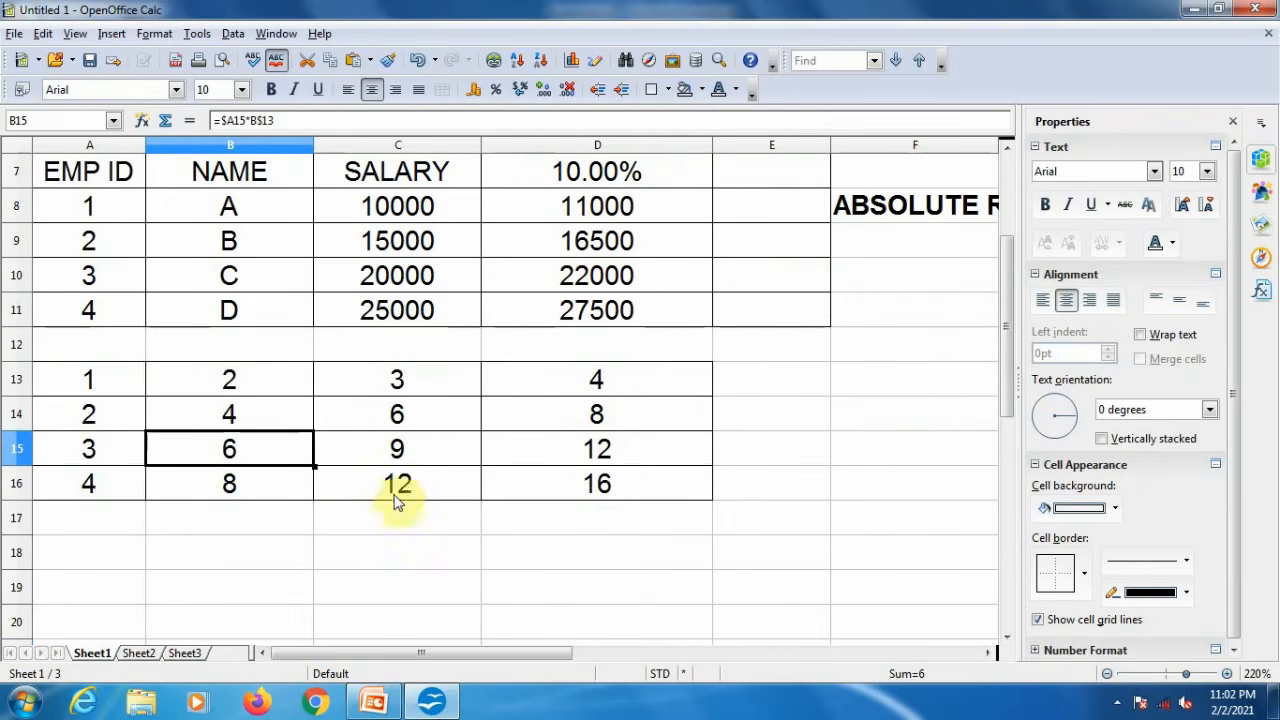
scroll(388, 513, up, 2)
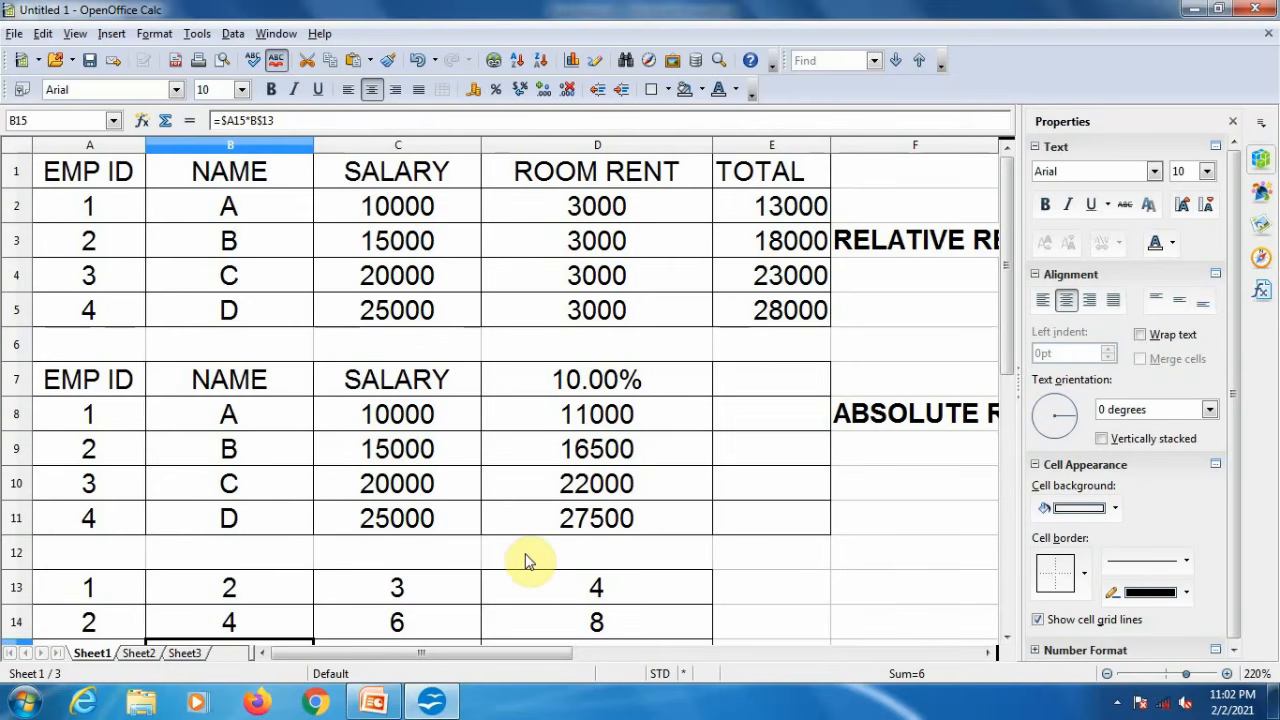
scroll(529, 557, down, 1)
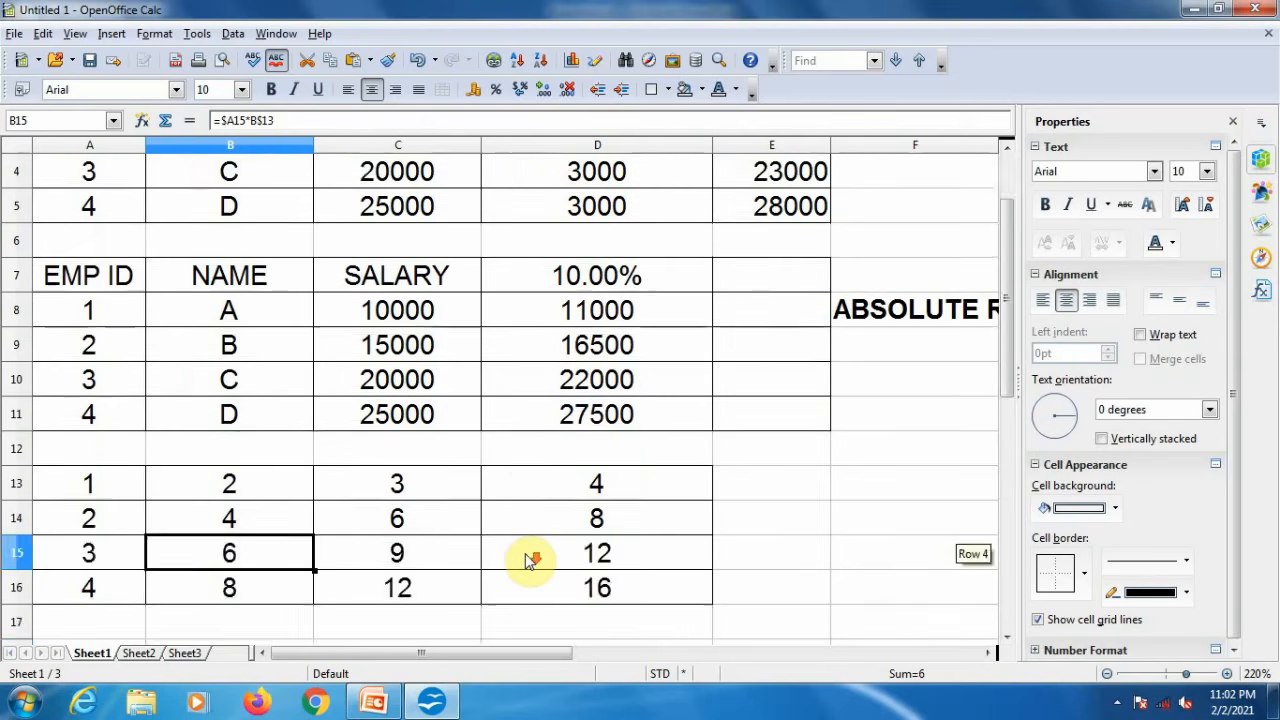
scroll(698, 497, up, 1)
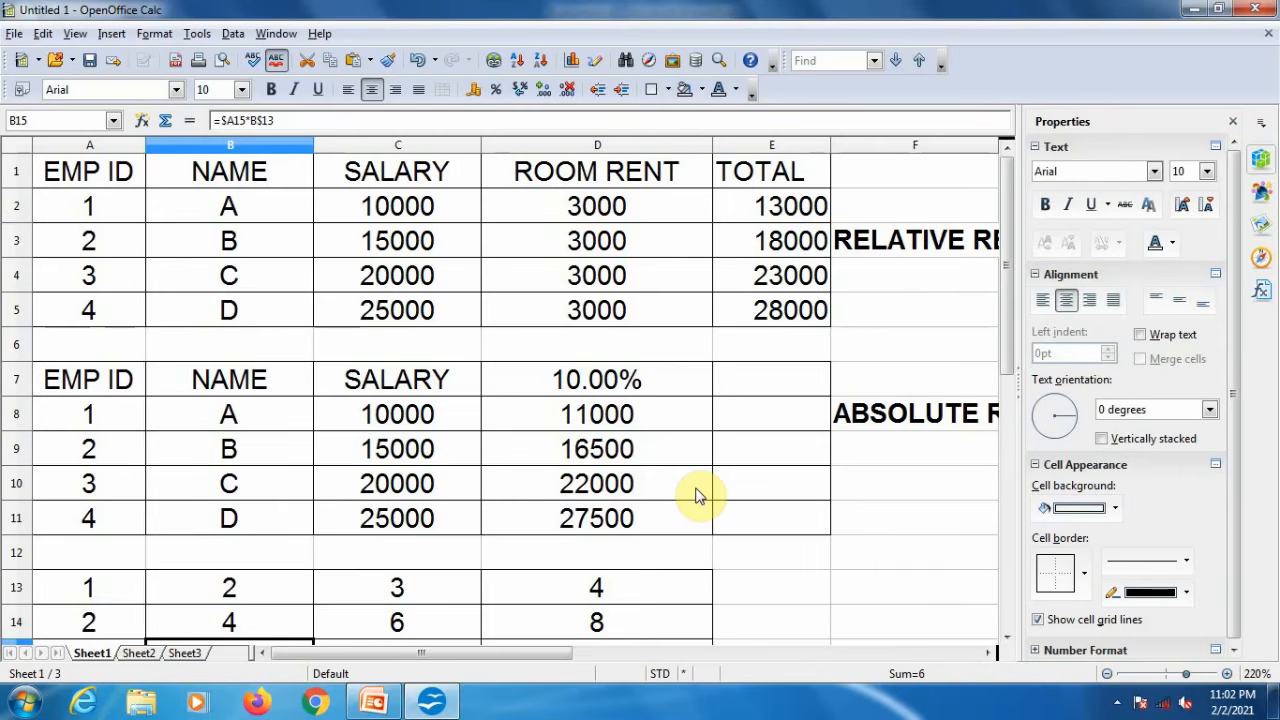